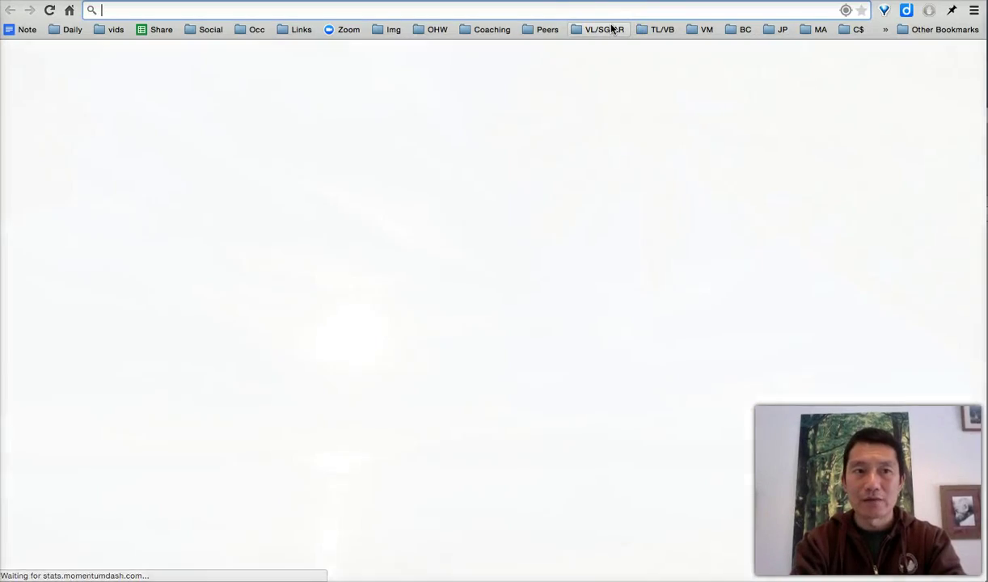
# Open linkedin.com and show the full list of pending connection invitations
pyautogui.write('linkedin.com')
pyautogui.press('Return')
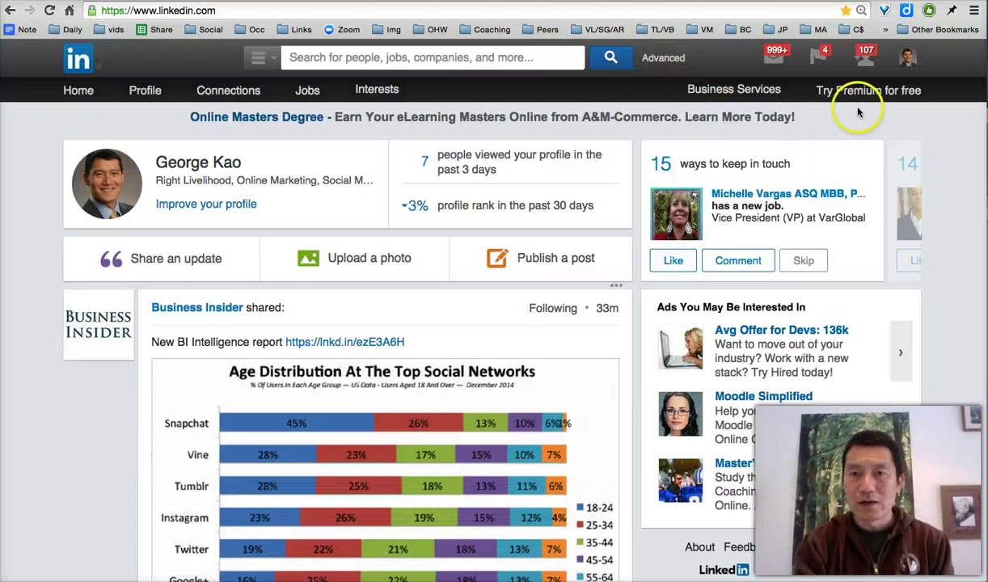
pyautogui.moveTo(862, 68)
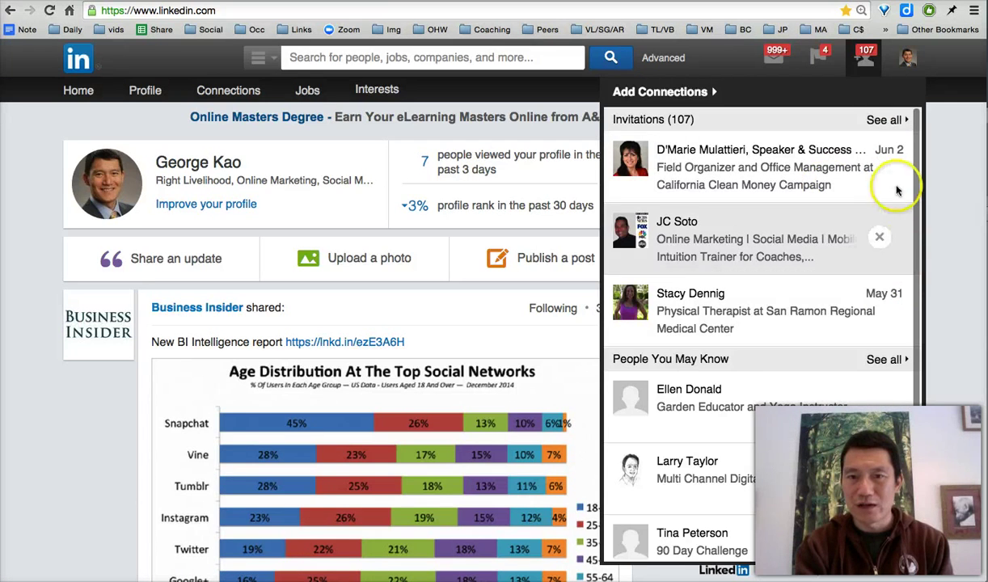
pyautogui.moveTo(896, 169)
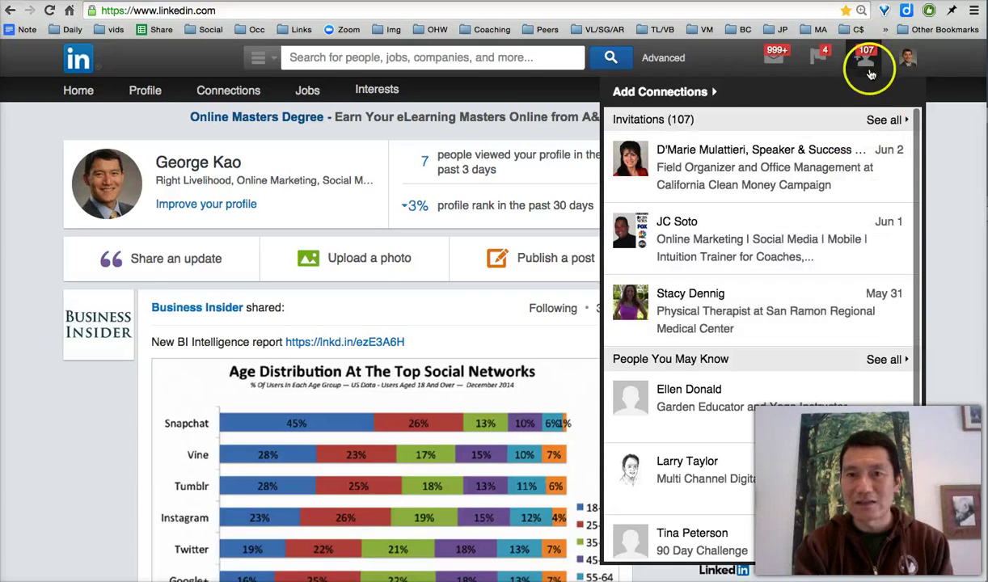
pyautogui.click(886, 120)
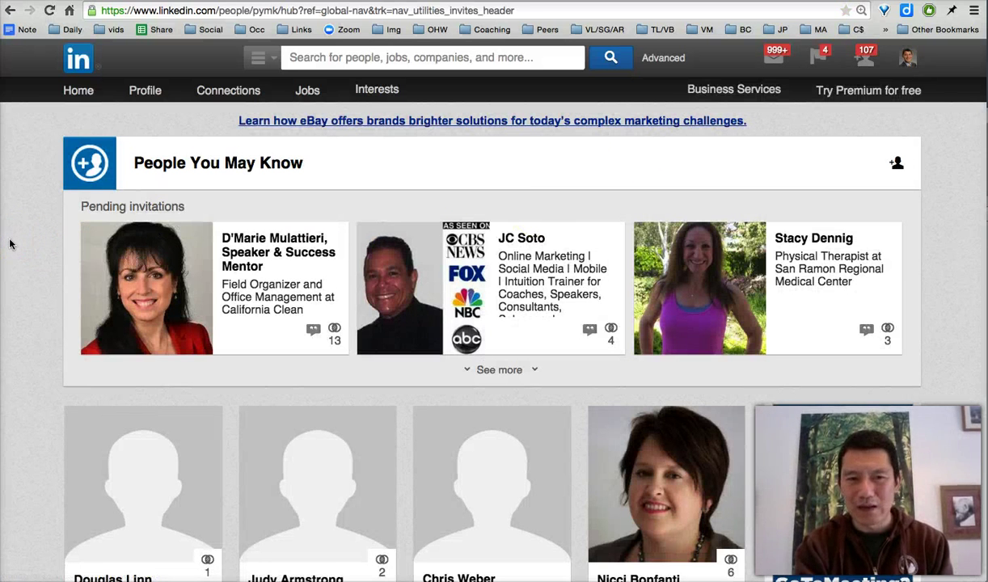
# Read the messages attached to the pending invitations on the People You May Know page
pyautogui.click(312, 331)
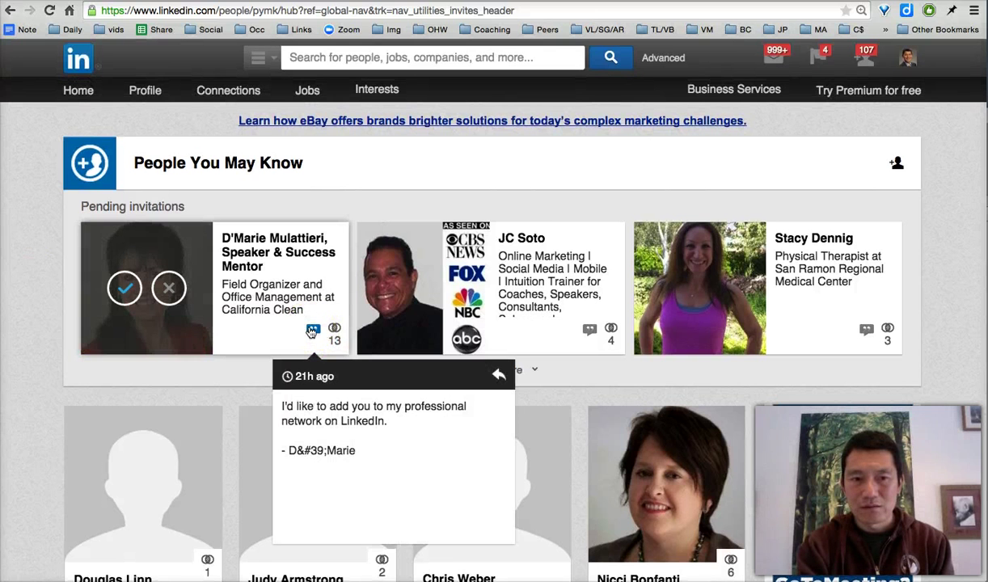
pyautogui.click(28, 328)
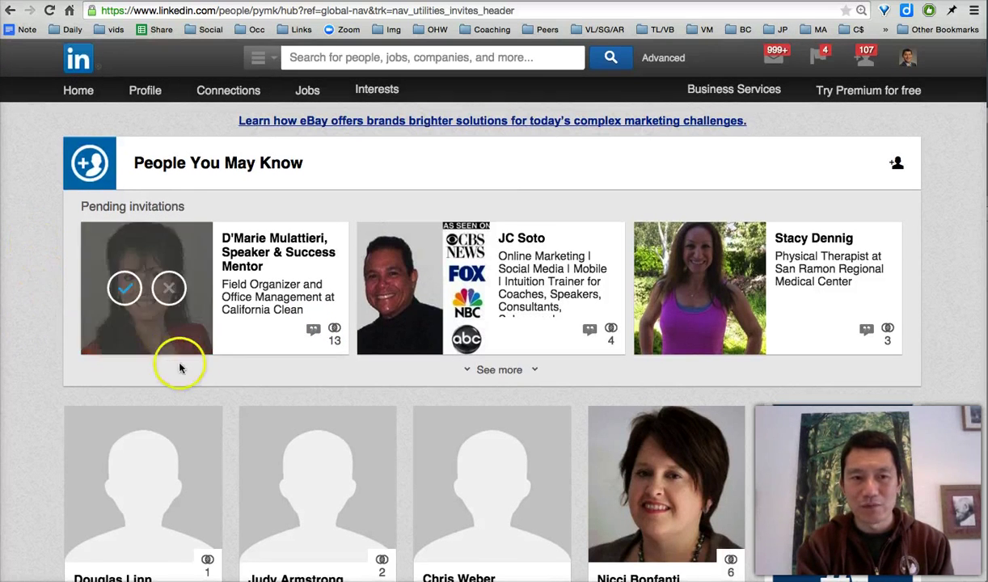
pyautogui.click(313, 330)
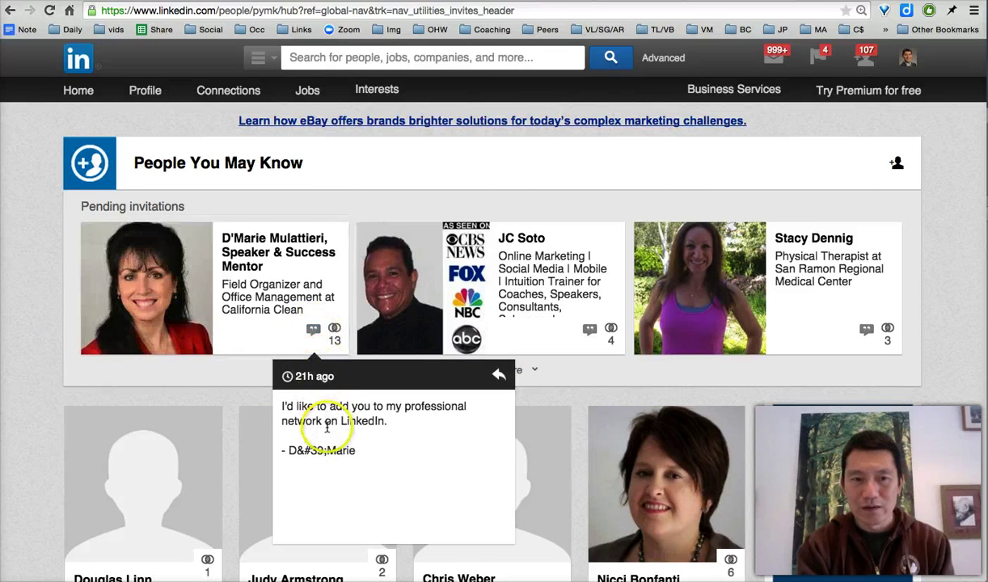
pyautogui.tripleClick(282, 407)
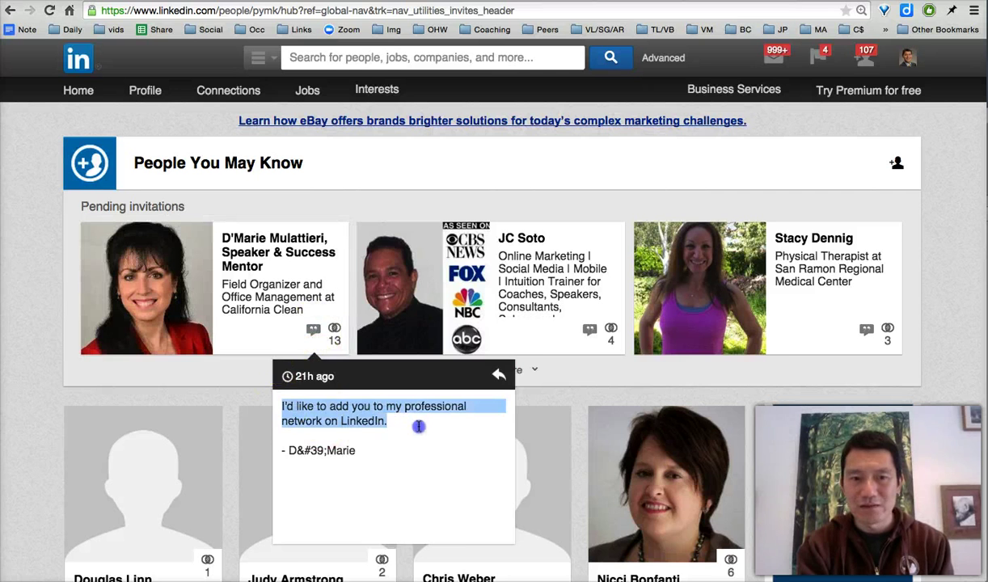
pyautogui.click(590, 330)
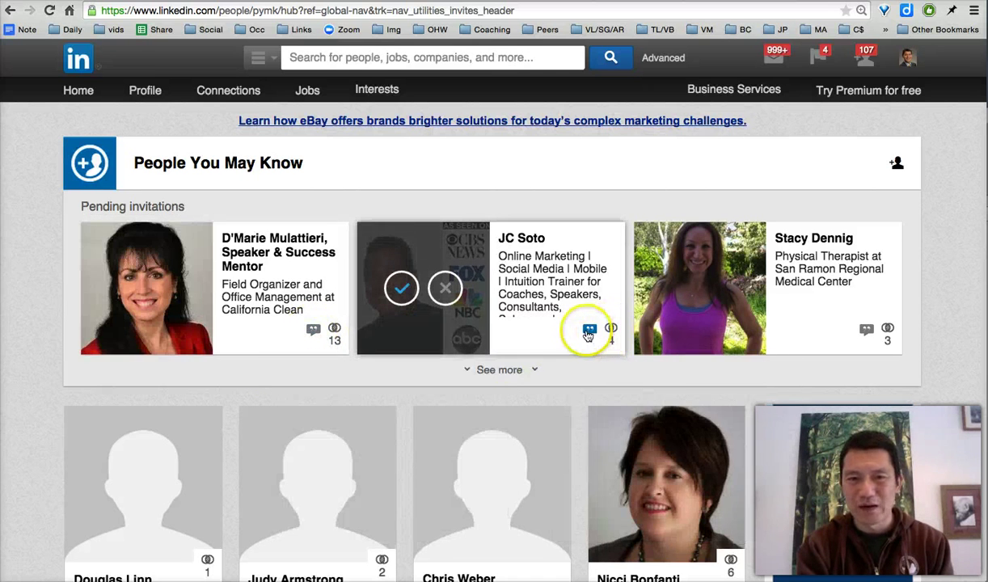
pyautogui.moveTo(591, 340)
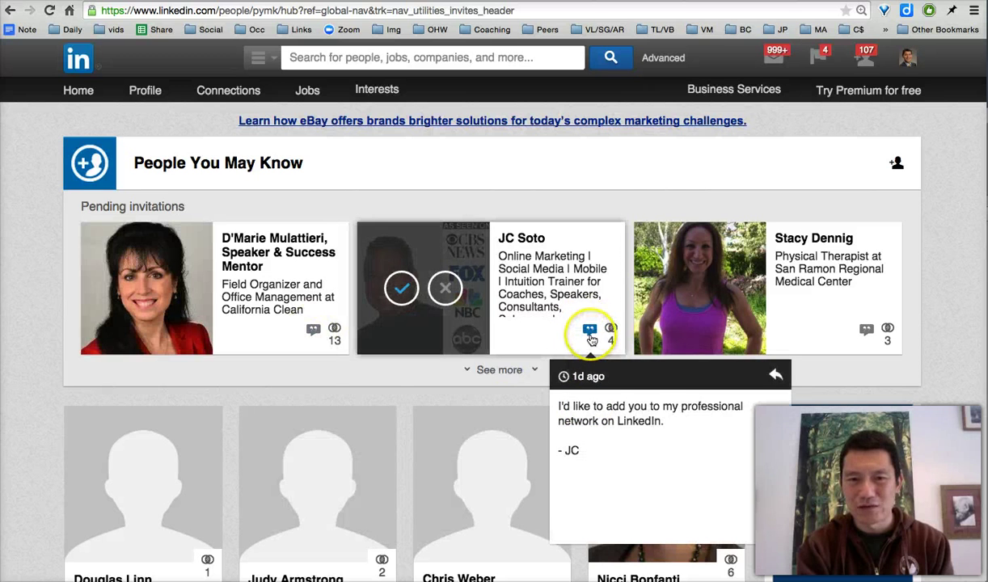
pyautogui.moveTo(866, 334)
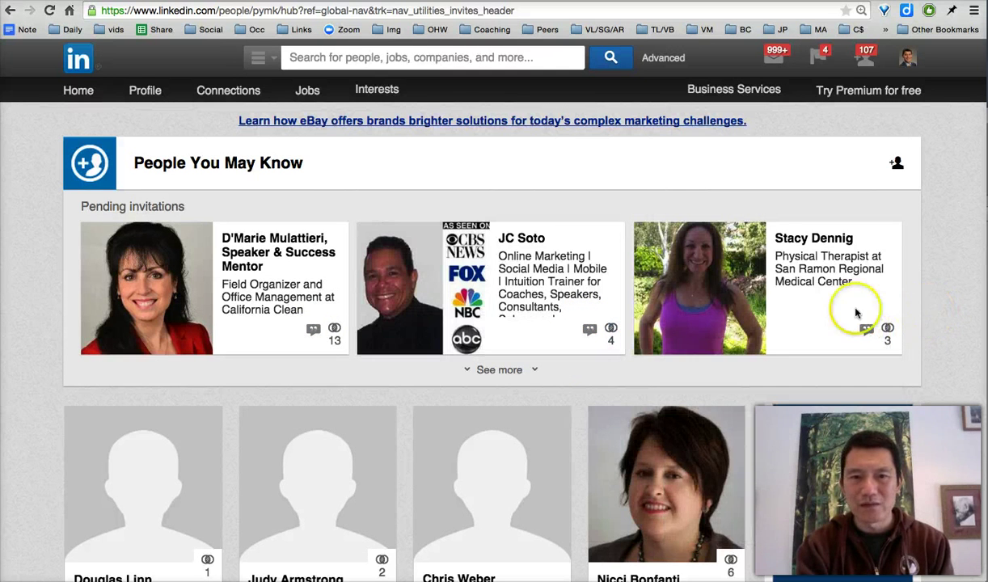
pyautogui.moveTo(336, 333)
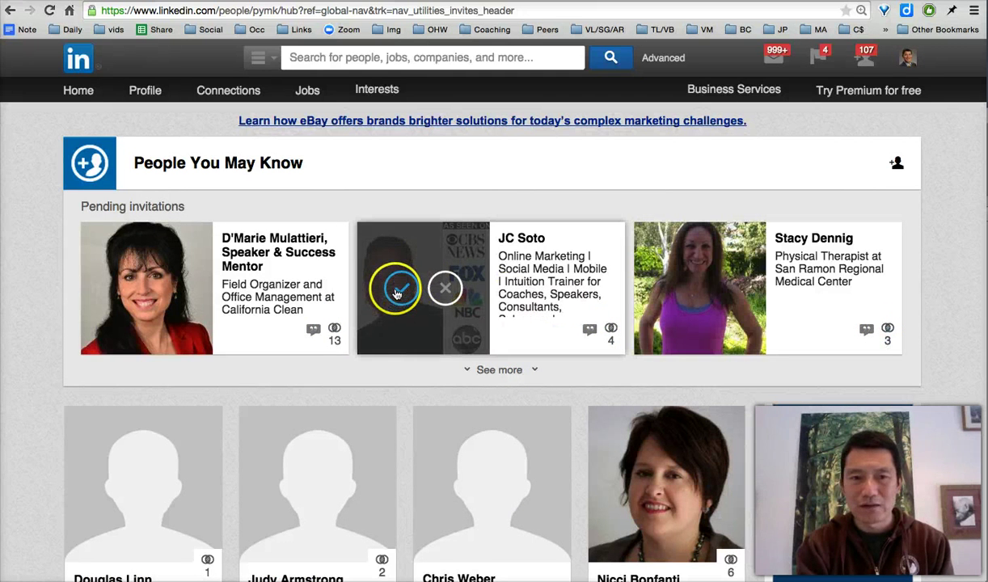
pyautogui.scroll(-1, 922, 261)
pyautogui.scroll(-5, 922, 262)
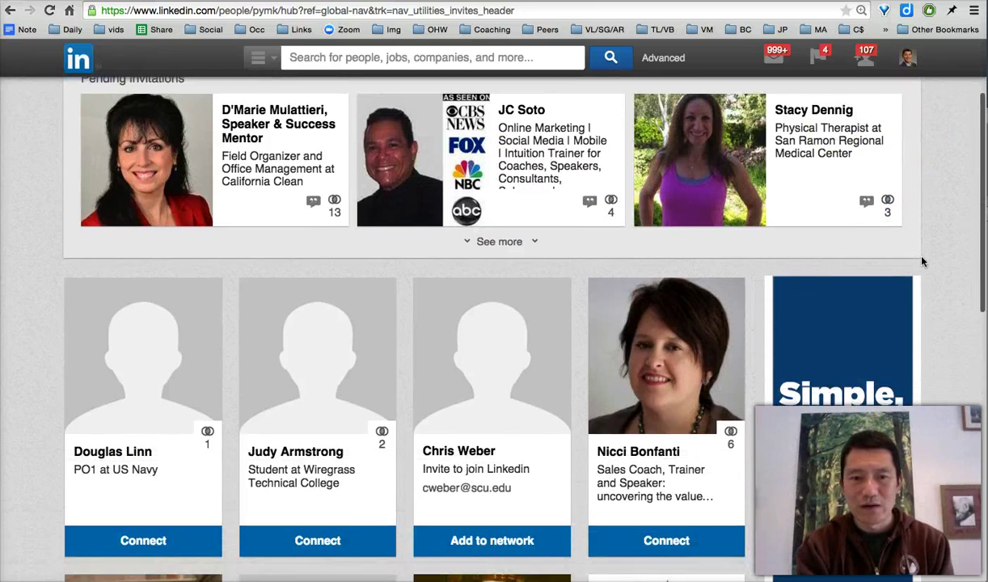
pyautogui.scroll(5, 922, 261)
pyautogui.click(150, 309)
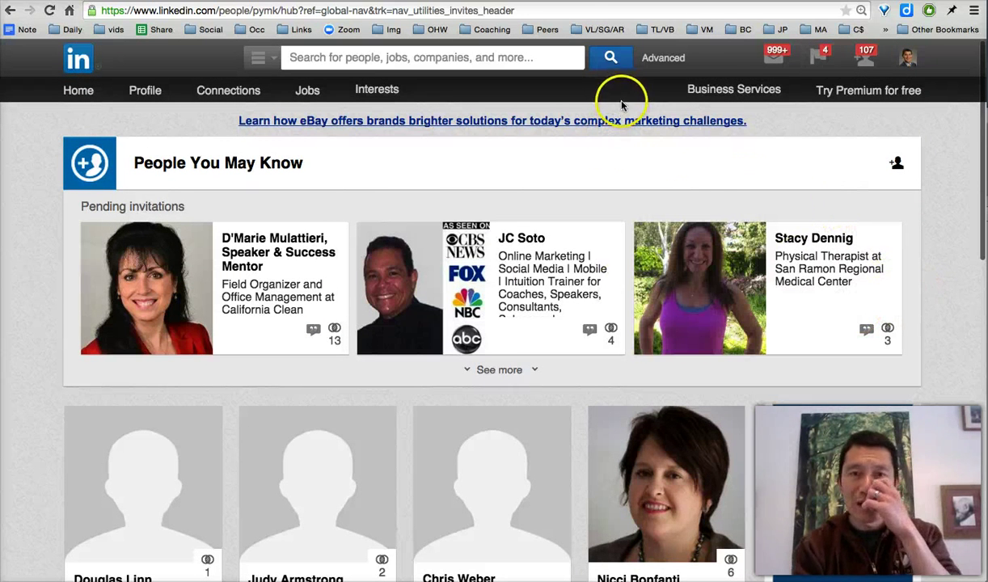
# Switch to the MindMeister map and open the linkedin.com/inbox/#invitations link from its Invitations topic
pyautogui.click(566, 1)
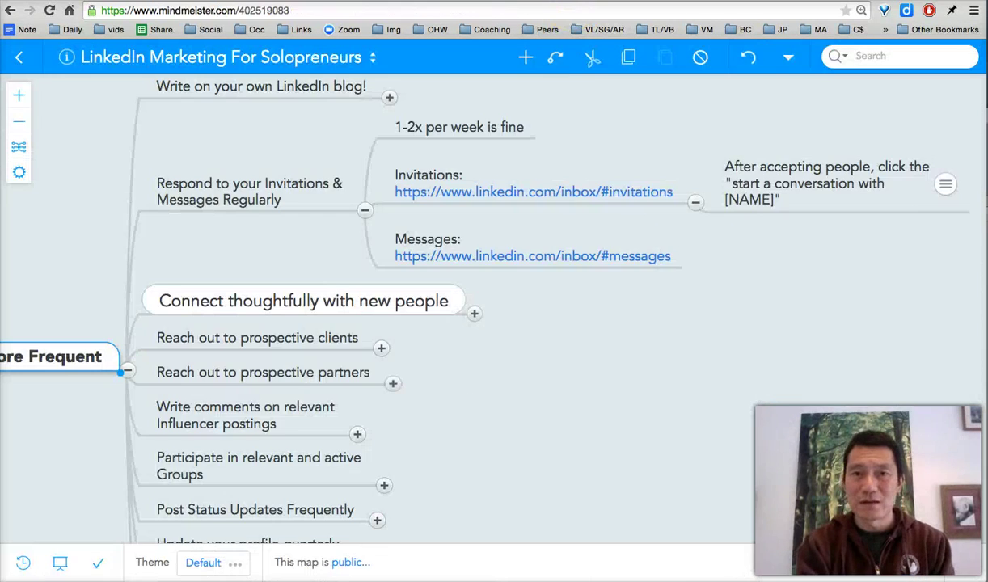
pyautogui.click(545, 199)
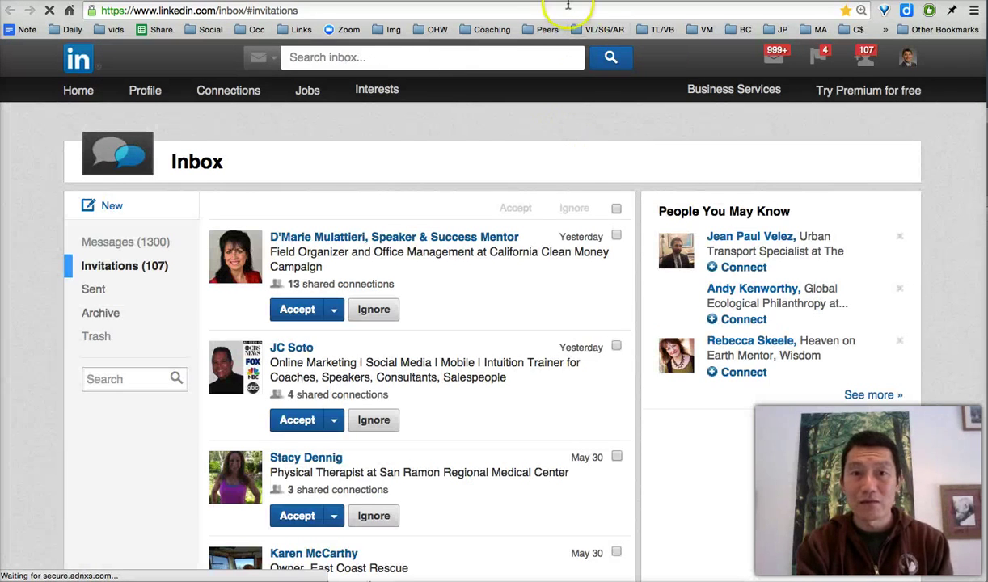
pyautogui.click(567, 2)
pyautogui.click(677, 213)
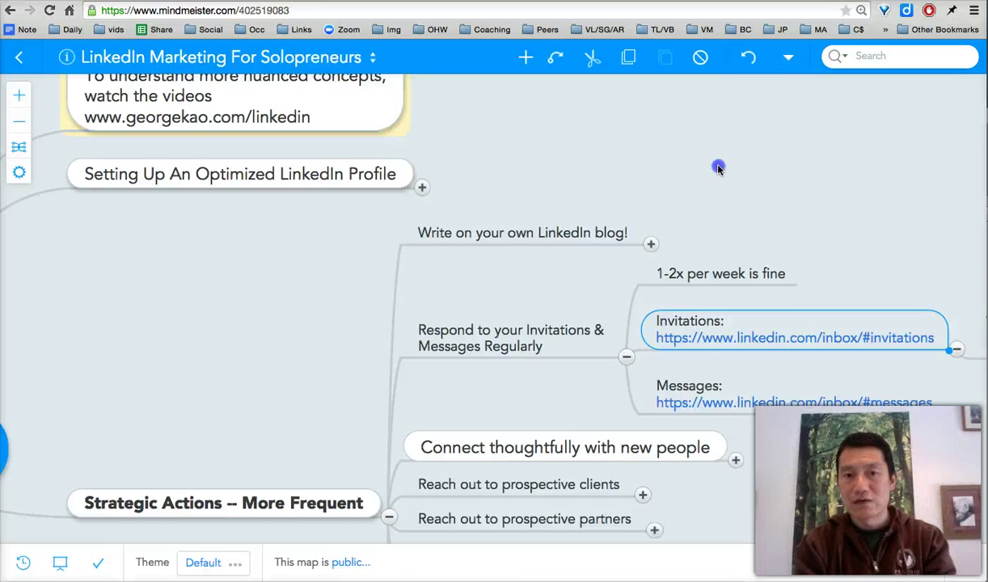
pyautogui.moveTo(718, 168); pyautogui.dragTo(654, 117)
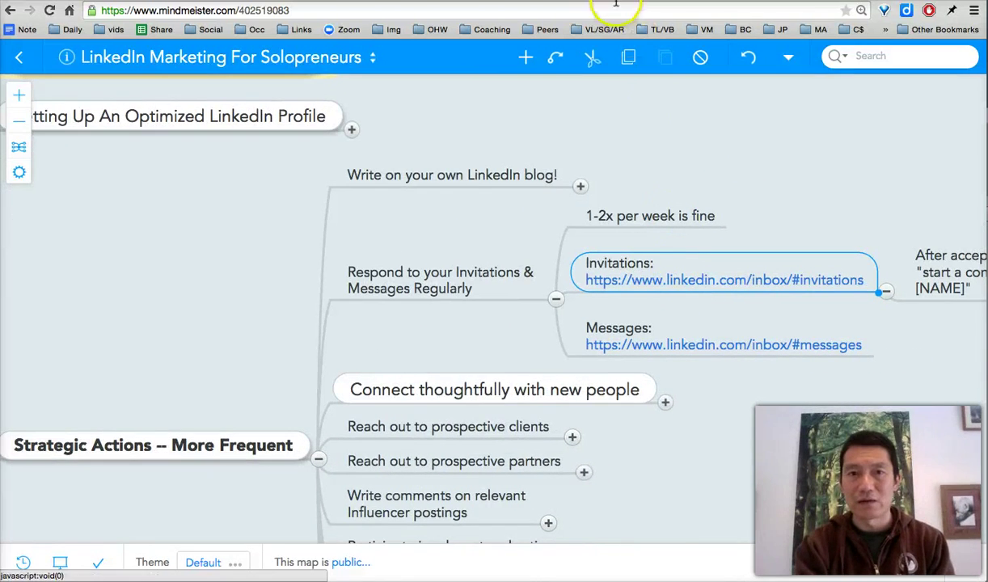
pyautogui.moveTo(862, 212); pyautogui.dragTo(774, 149)
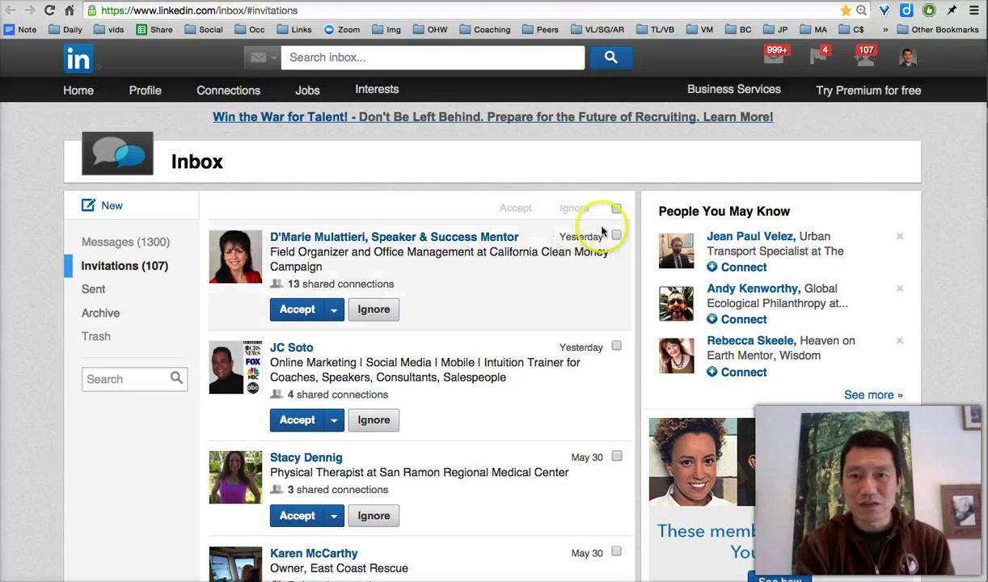
# Select all invitations on the first page of the inbox, look through them, and clear the selection
pyautogui.scroll(-2, 946, 260)
pyautogui.scroll(2, 940, 258)
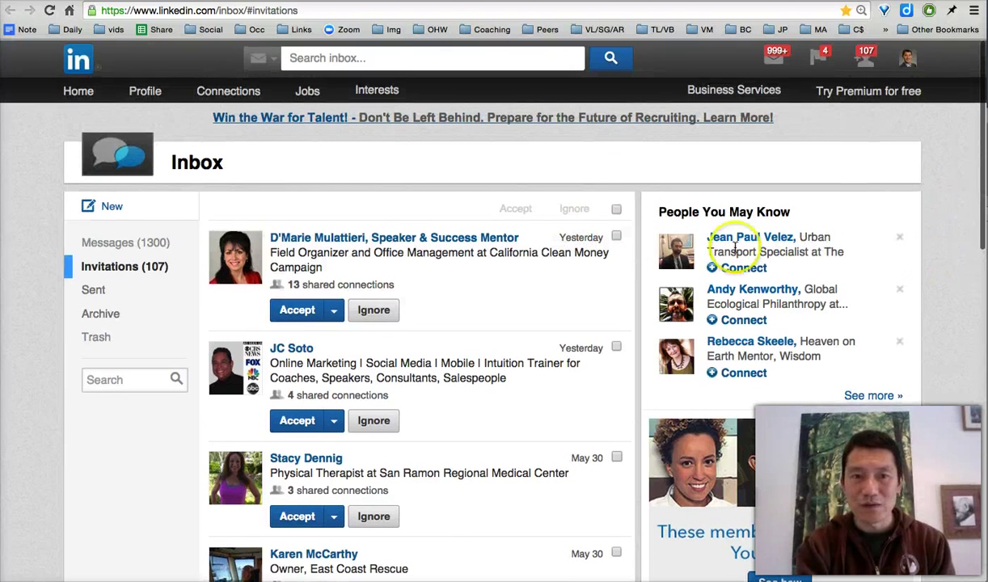
pyautogui.click(617, 210)
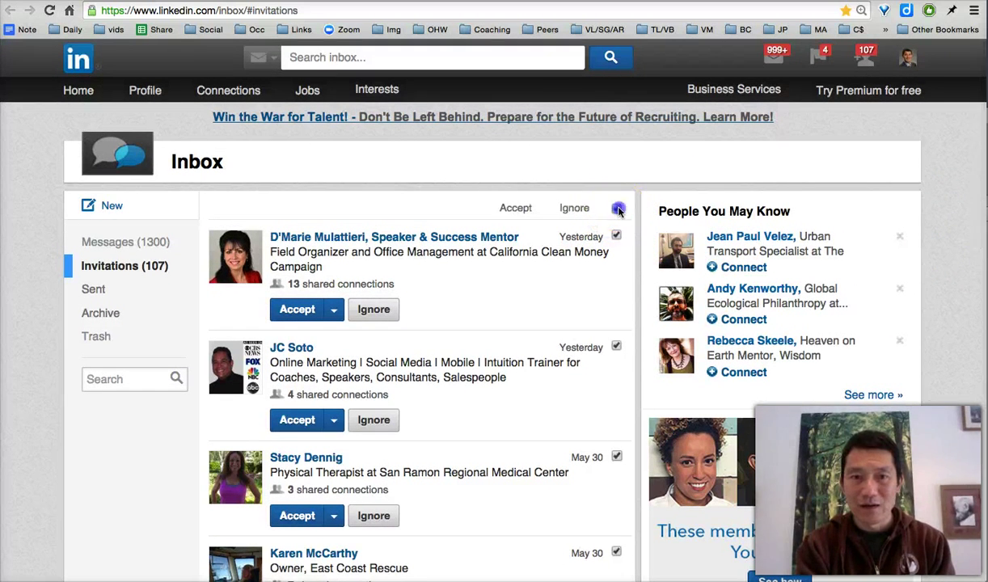
pyautogui.scroll(-15, 638, 214)
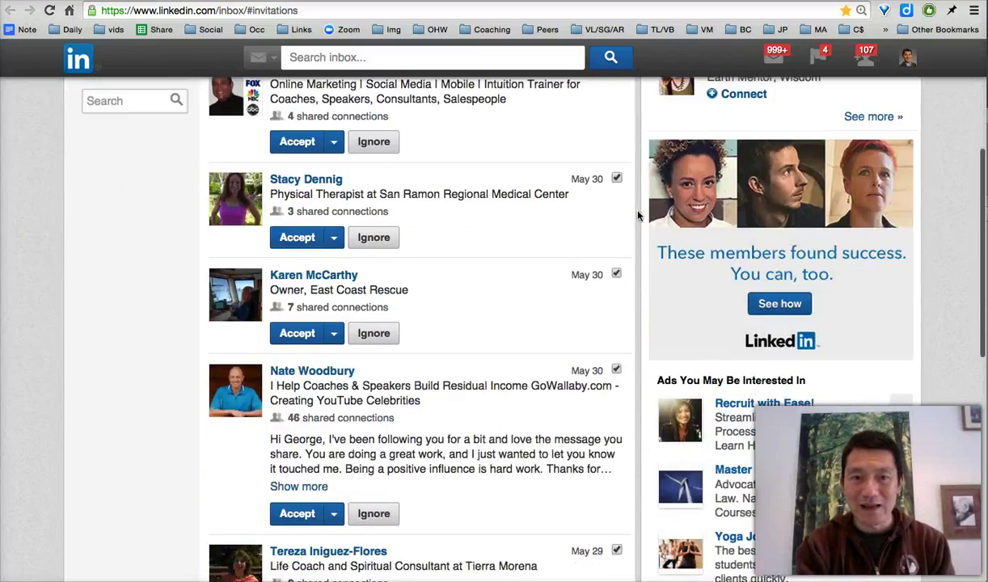
pyautogui.scroll(15, 639, 216)
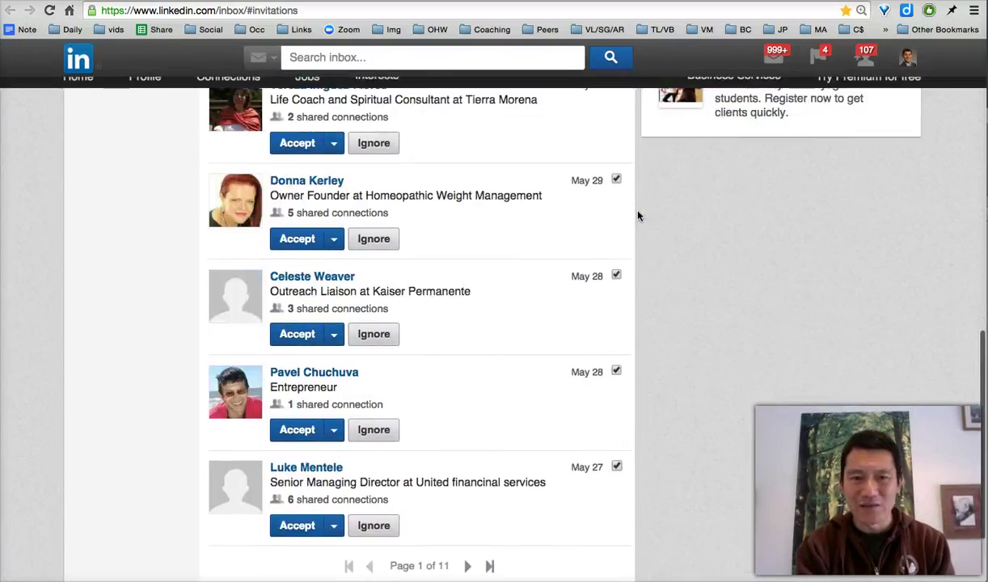
pyautogui.scroll(2, 639, 215)
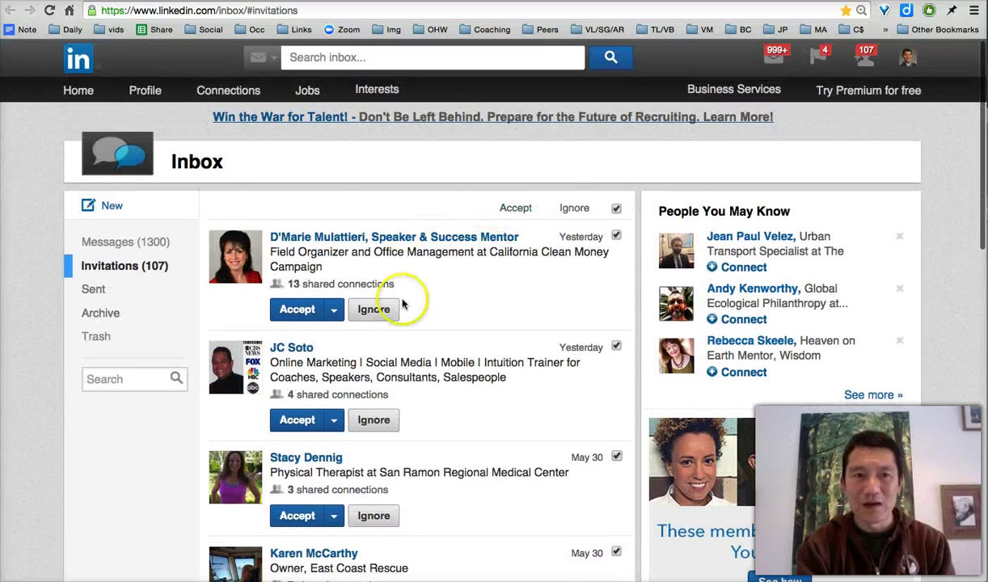
pyautogui.click(616, 209)
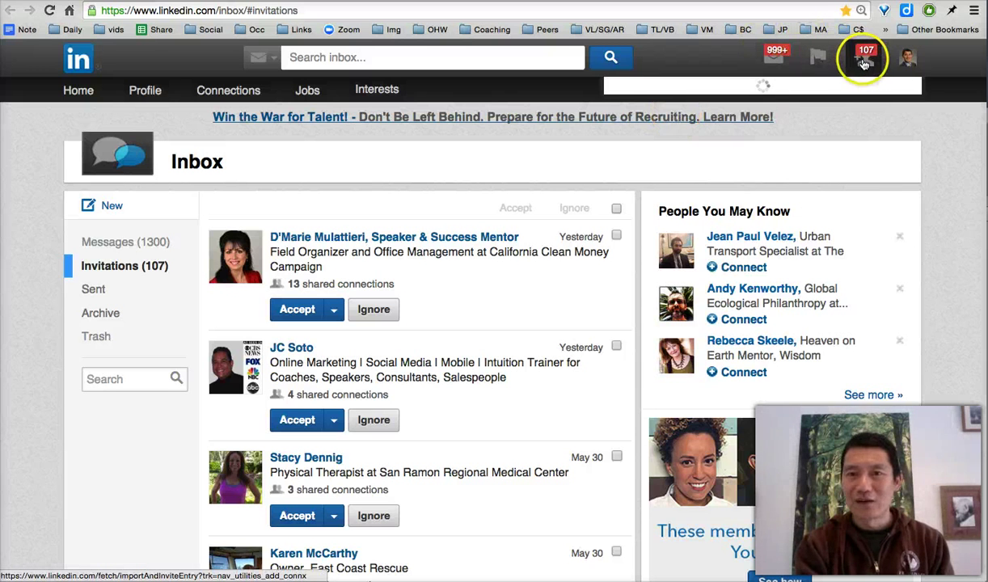
pyautogui.moveTo(864, 65)
pyautogui.moveTo(870, 168)
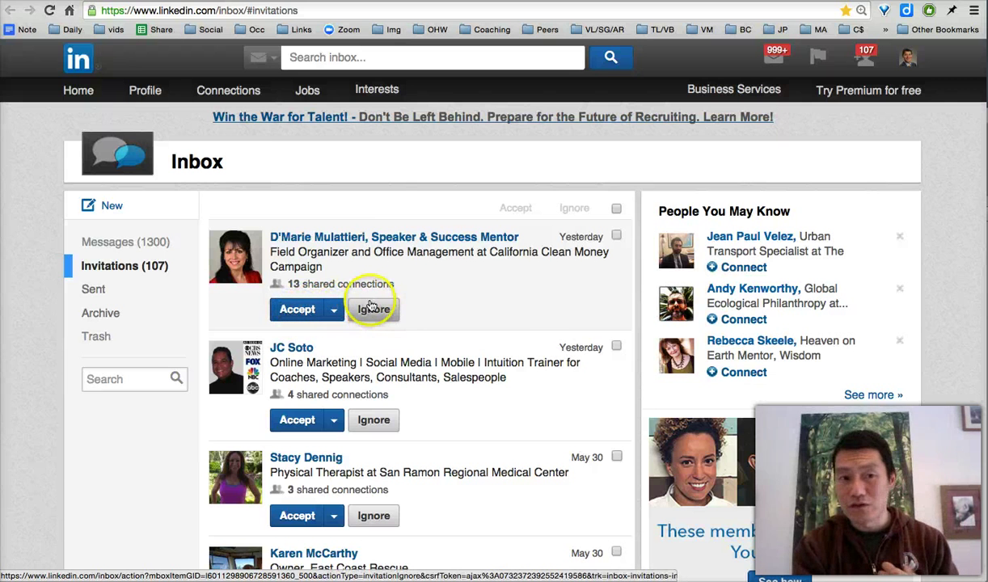
pyautogui.moveTo(398, 243)
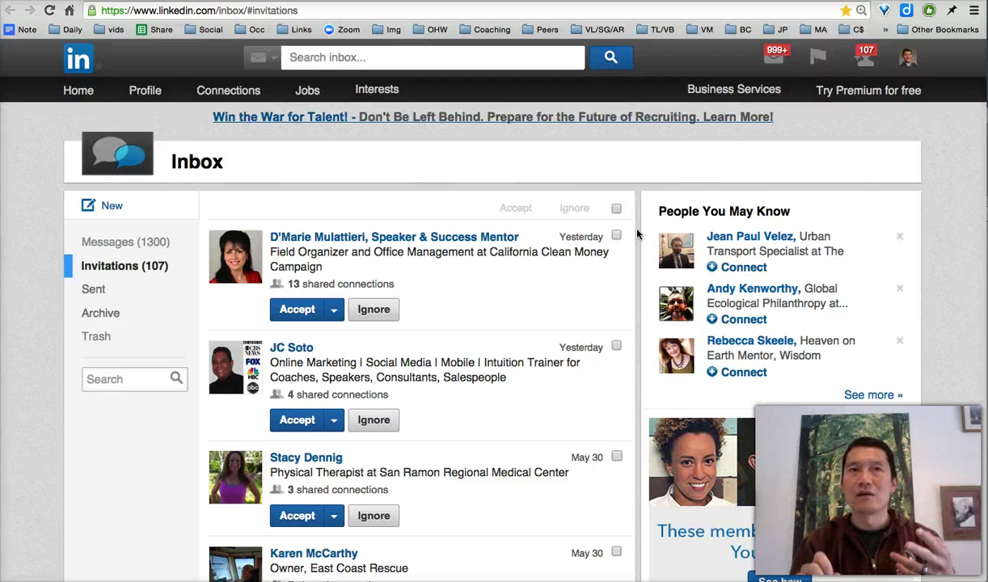
pyautogui.click(258, 57)
pyautogui.click(198, 56)
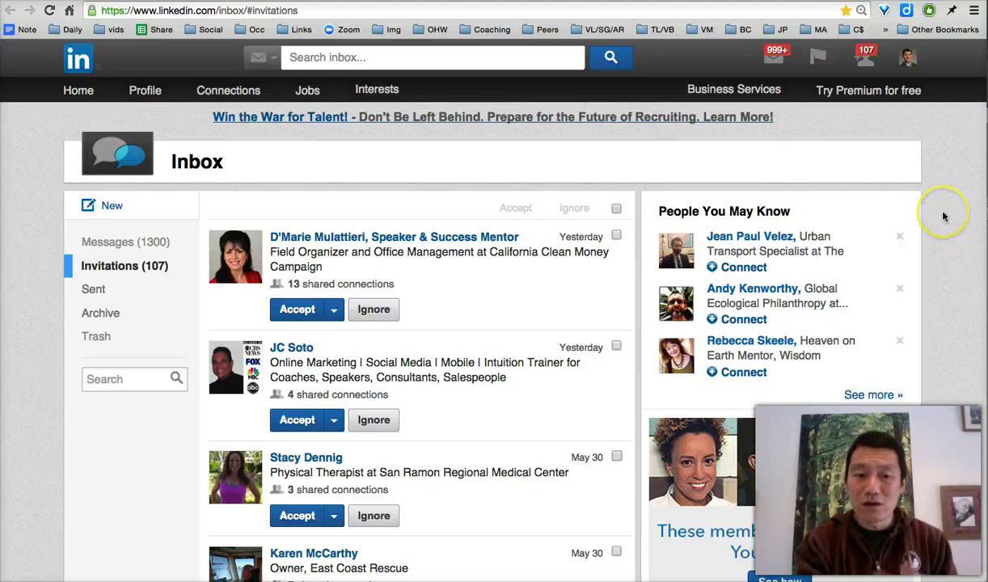
# Examine the name line and job headline of the first invitation's sender in the inbox
pyautogui.scroll(-1, 943, 216)
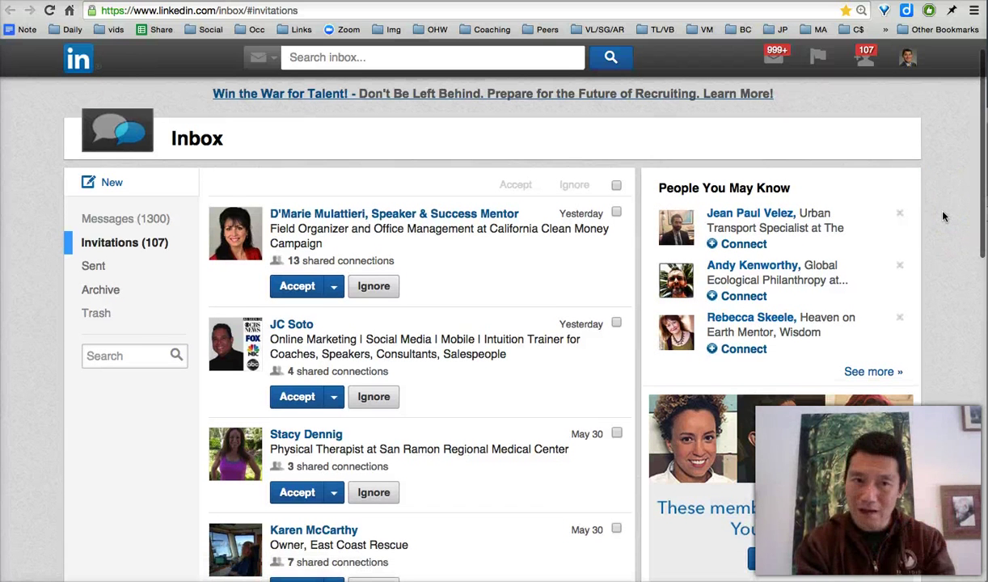
pyautogui.scroll(-3, 943, 216)
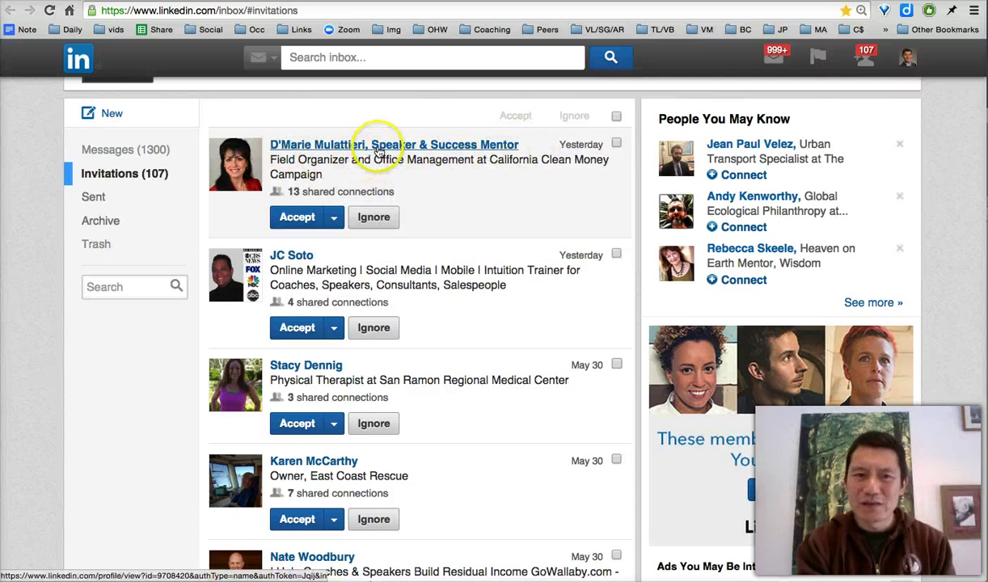
pyautogui.moveTo(441, 148)
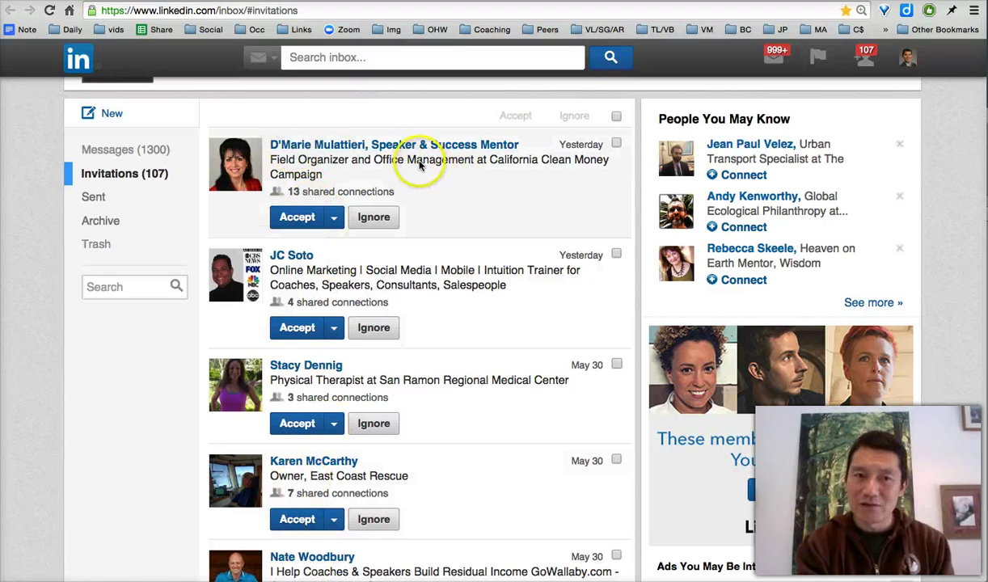
pyautogui.moveTo(509, 146)
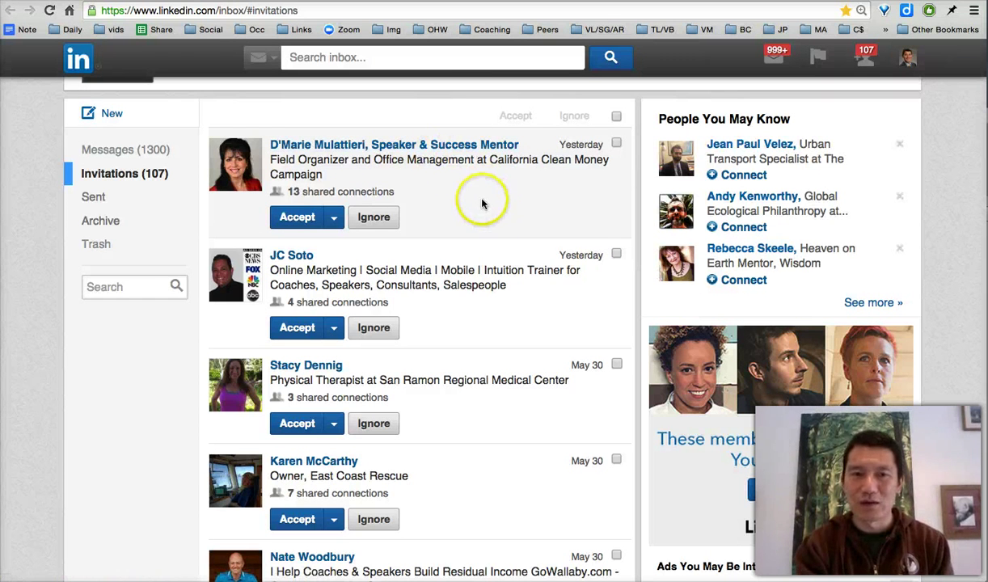
pyautogui.moveTo(322, 173); pyautogui.dragTo(292, 161)
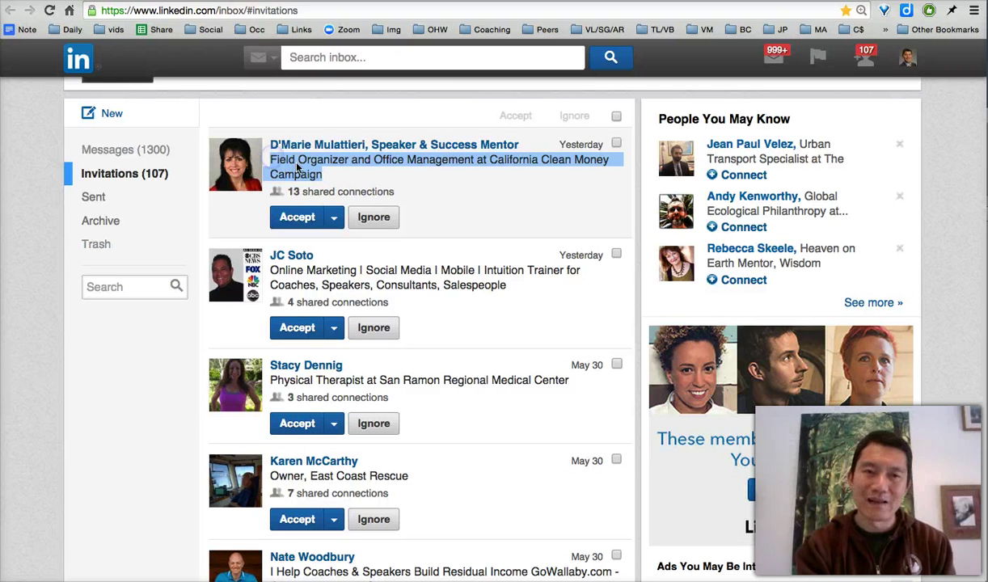
pyautogui.click(319, 164)
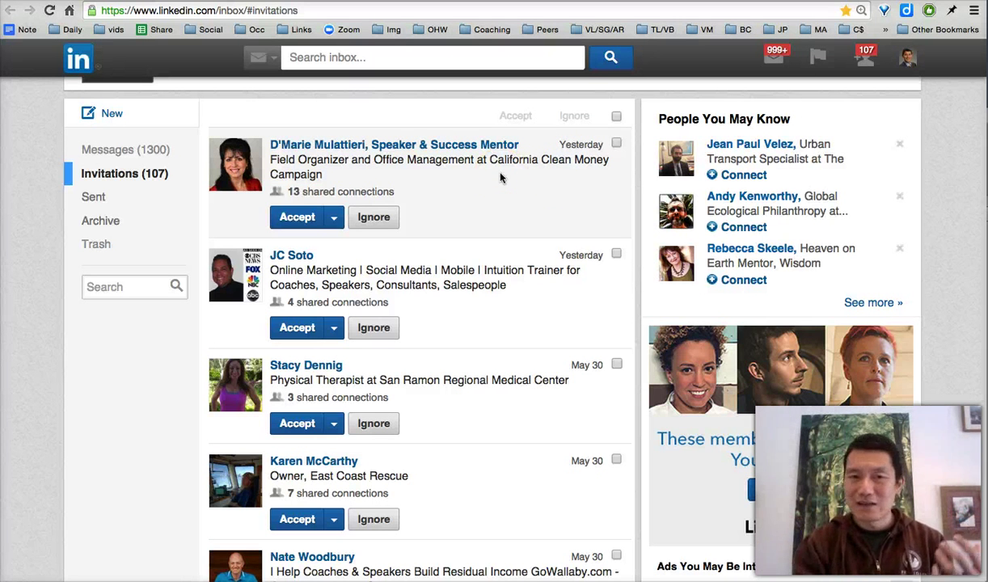
pyautogui.tripleClick(284, 165)
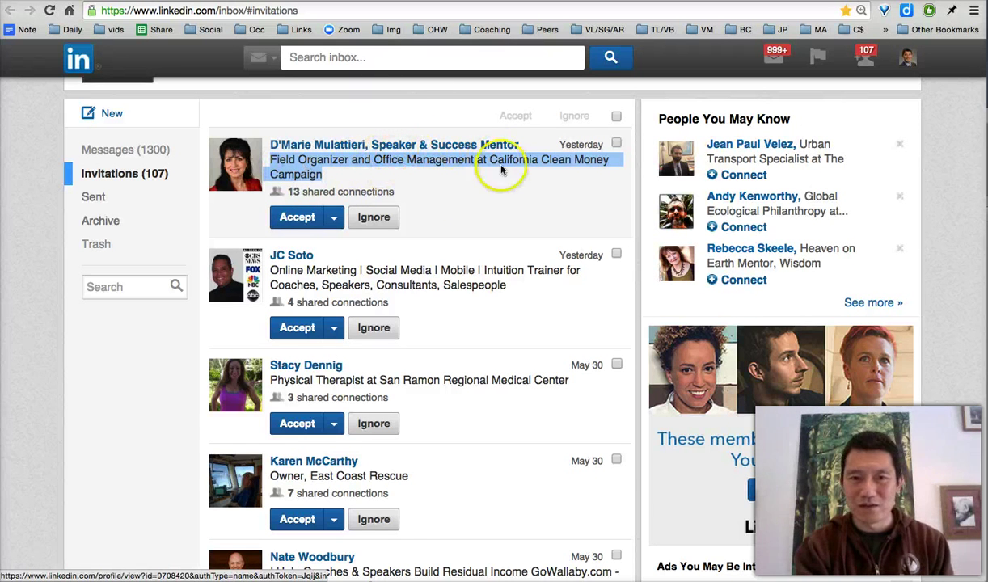
# Reread the first sender's job headline, focusing on the role and the California Clean Money Campaign organization
pyautogui.click(335, 168)
pyautogui.moveTo(292, 169); pyautogui.dragTo(272, 164)
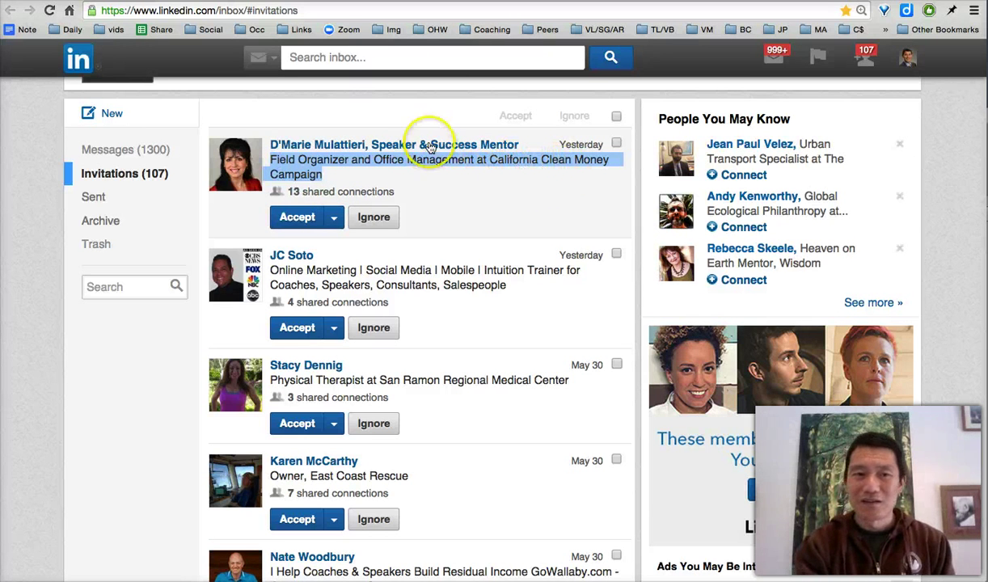
pyautogui.click(429, 170)
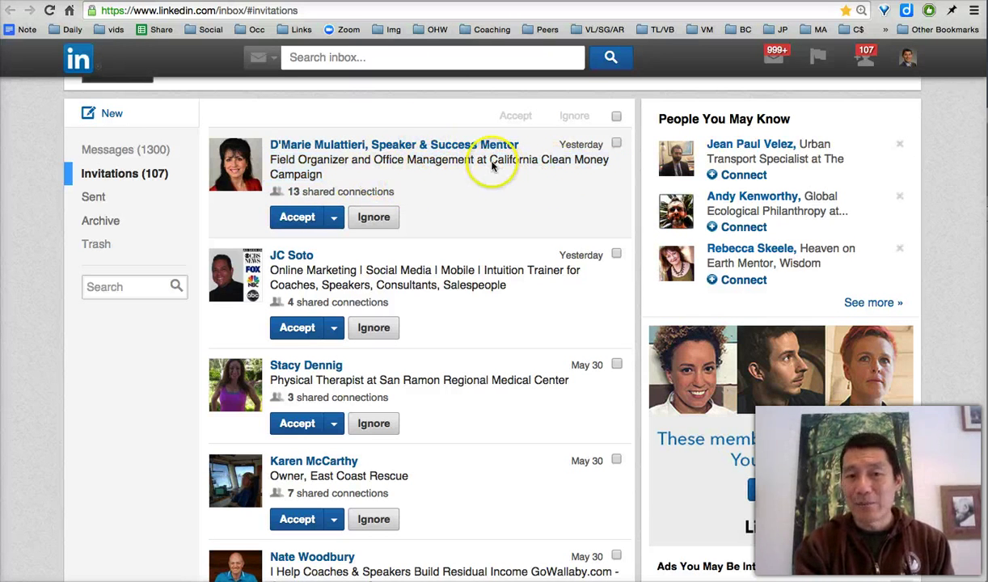
pyautogui.moveTo(489, 168); pyautogui.dragTo(583, 167)
pyautogui.click(583, 168)
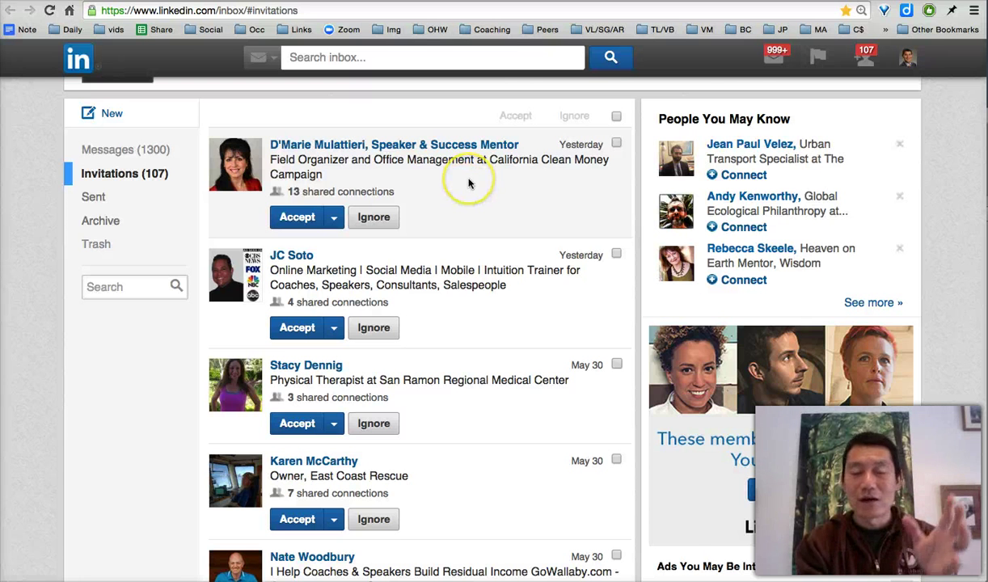
# Examine the second invitation's headline about online marketing, social media and intuition training, comparing it with the first invitation
pyautogui.scroll(-2, 467, 185)
pyautogui.scroll(-2, 468, 184)
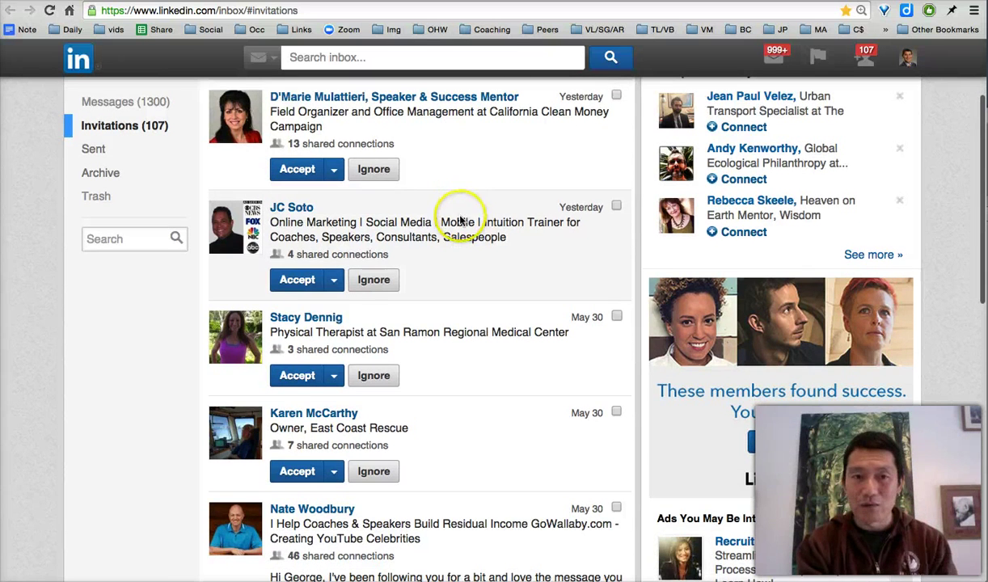
pyautogui.scroll(-3, 444, 140)
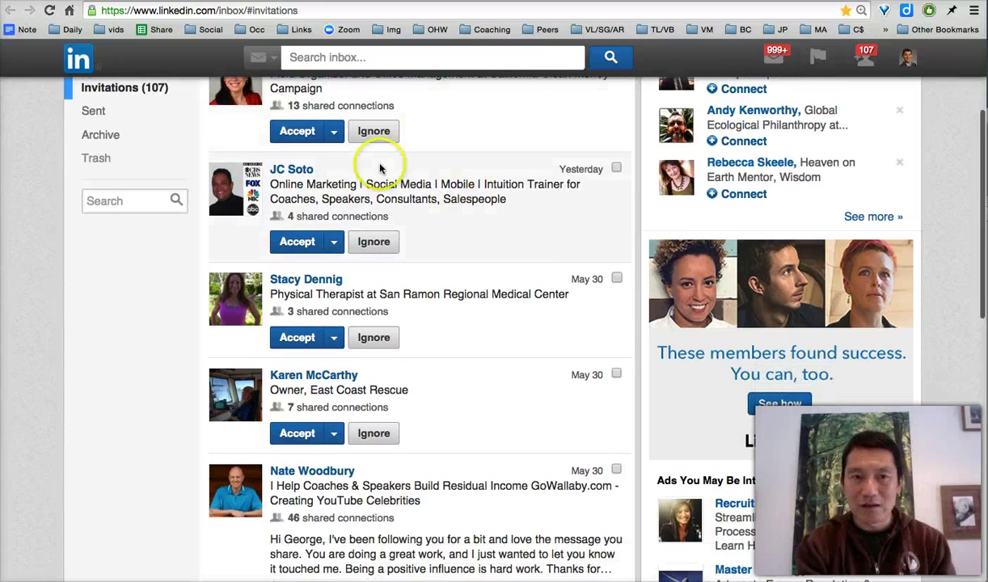
pyautogui.scroll(3, 478, 175)
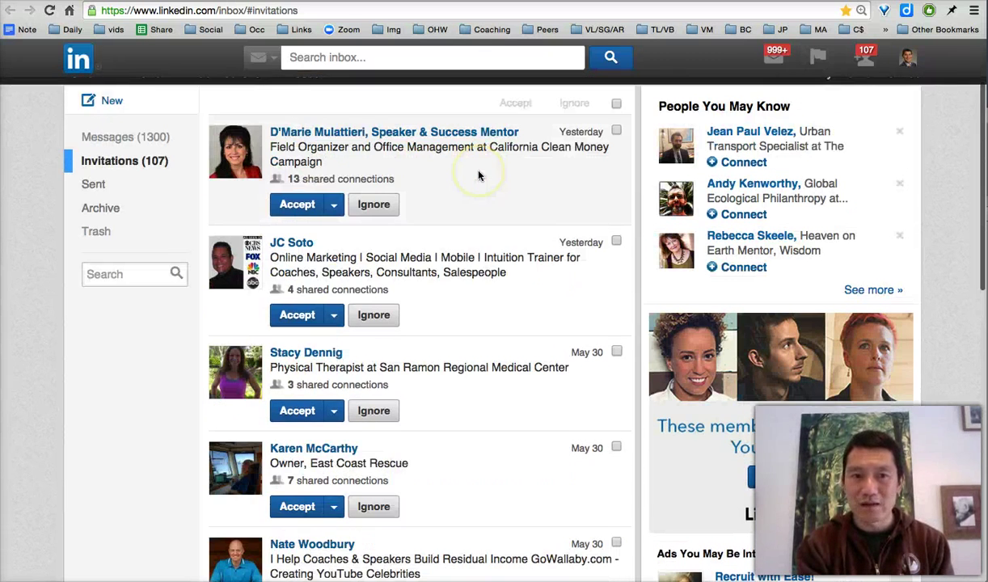
pyautogui.scroll(-1, 479, 176)
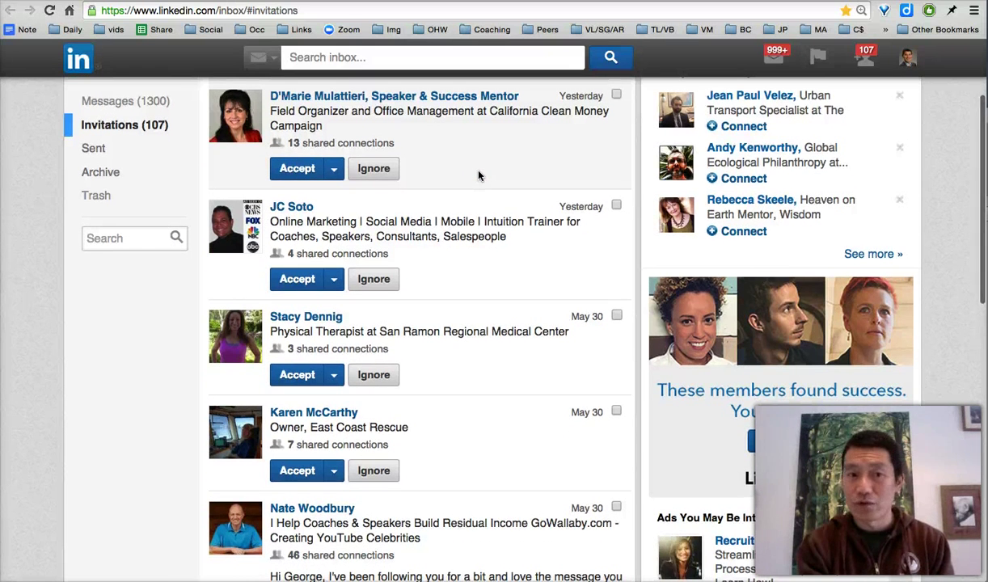
pyautogui.scroll(-1, 479, 176)
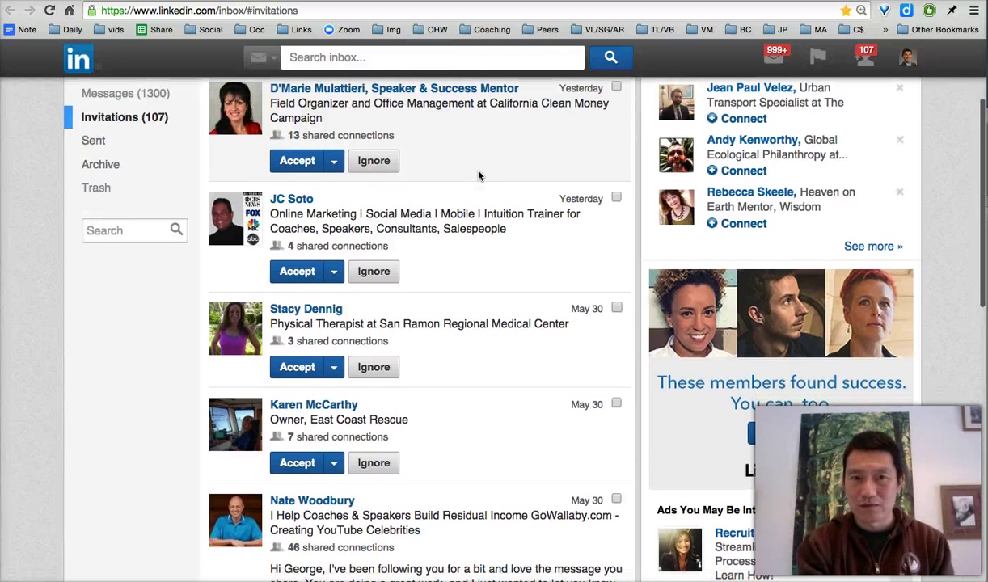
pyautogui.scroll(-2, 434, 196)
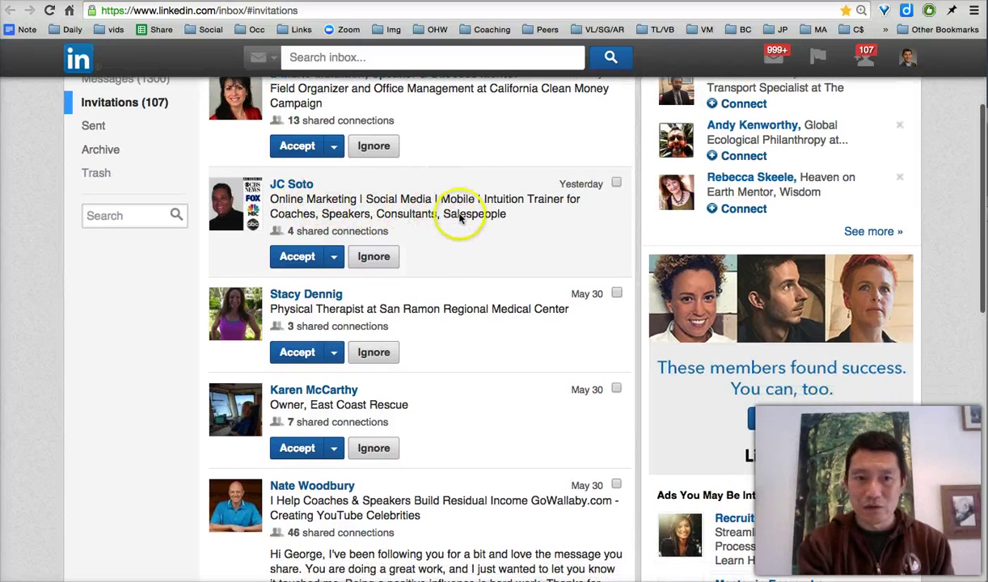
pyautogui.scroll(-2, 452, 218)
pyautogui.scroll(-1, 453, 218)
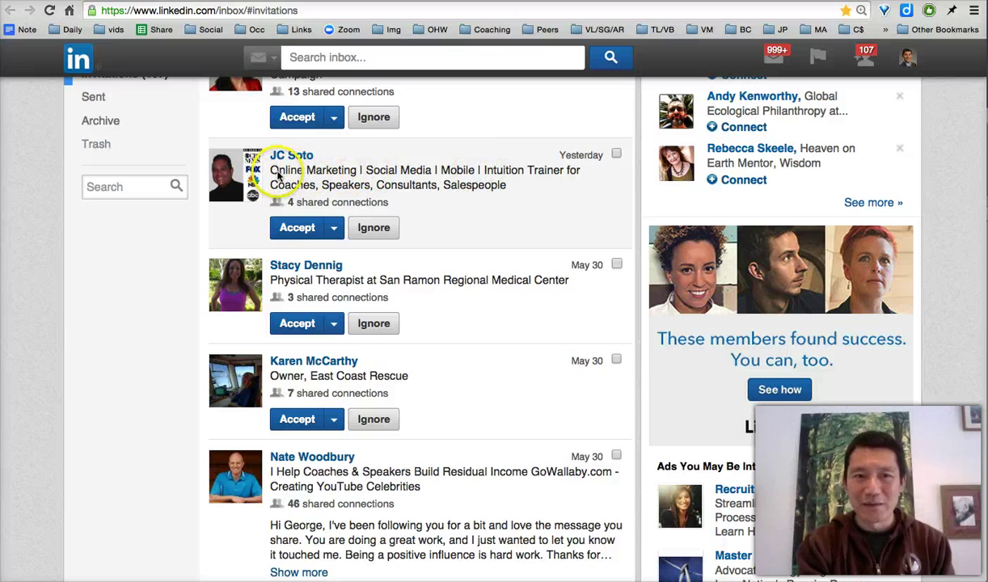
pyautogui.doubleClick(499, 170)
pyautogui.click(453, 174)
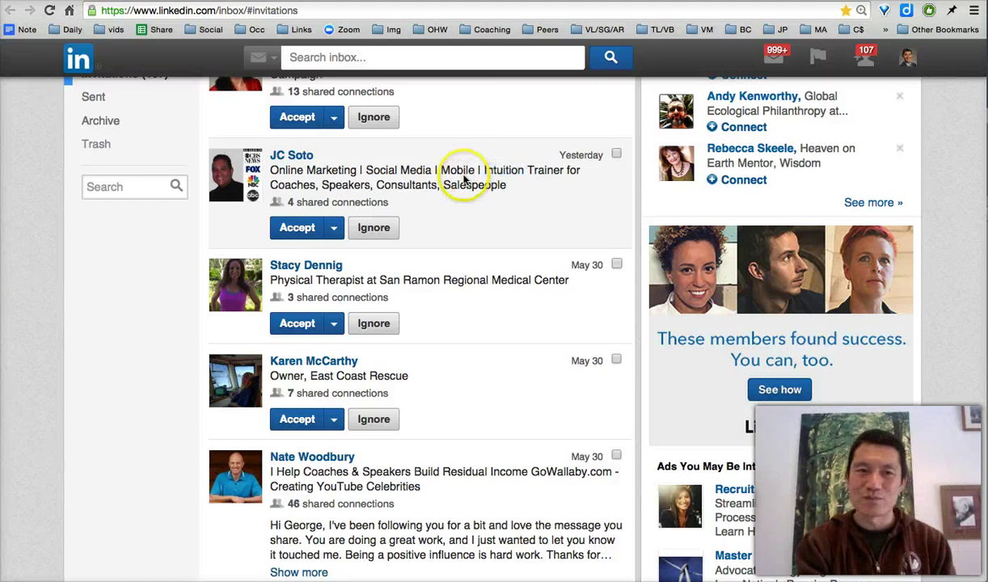
# Expand the shared connections of the physical therapist at San Ramon Regional Medical Center and open the sender's profile separately from the inbox
pyautogui.scroll(1, 433, 181)
pyautogui.scroll(2, 433, 181)
pyautogui.scroll(-4, 433, 181)
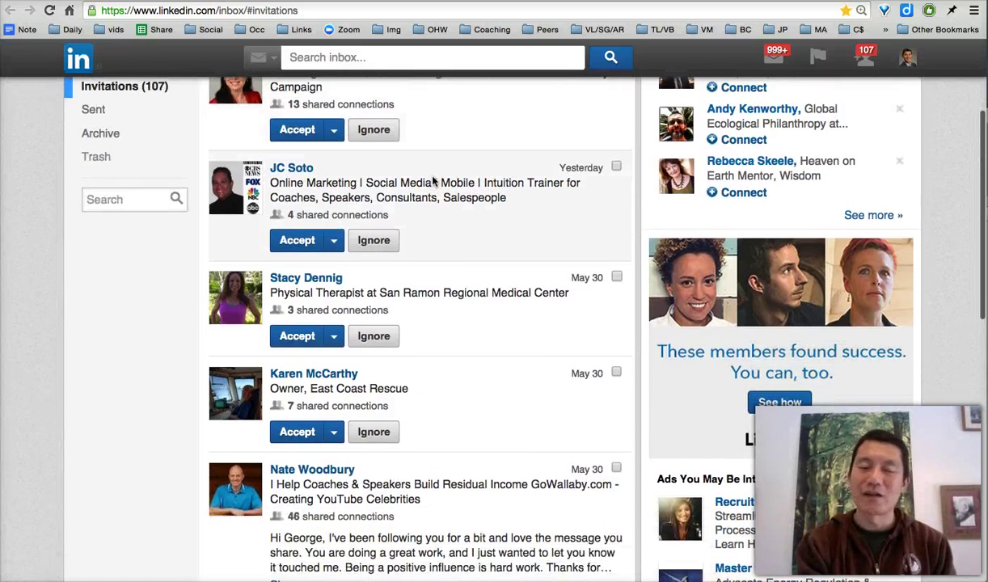
pyautogui.scroll(-1, 428, 185)
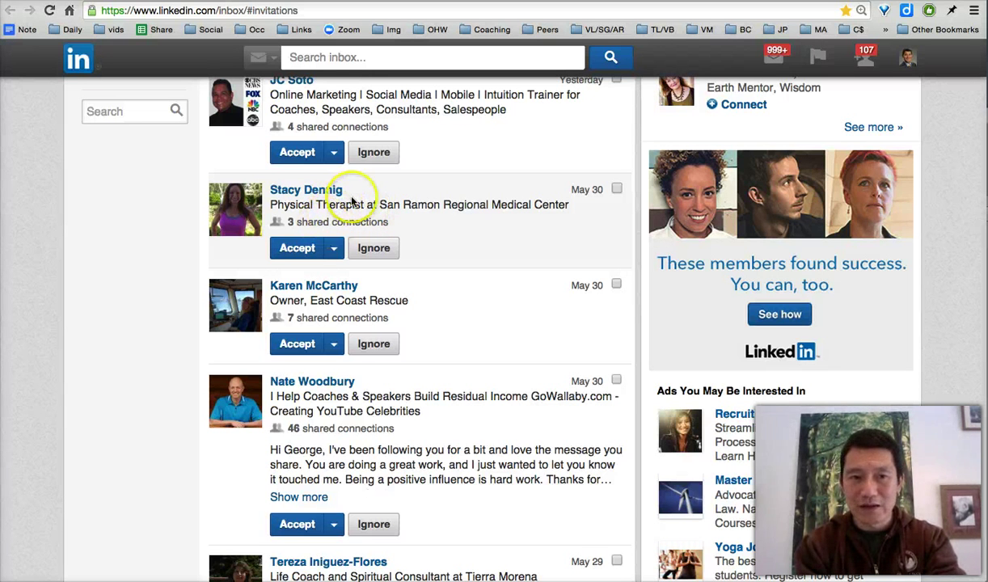
pyautogui.click(352, 225)
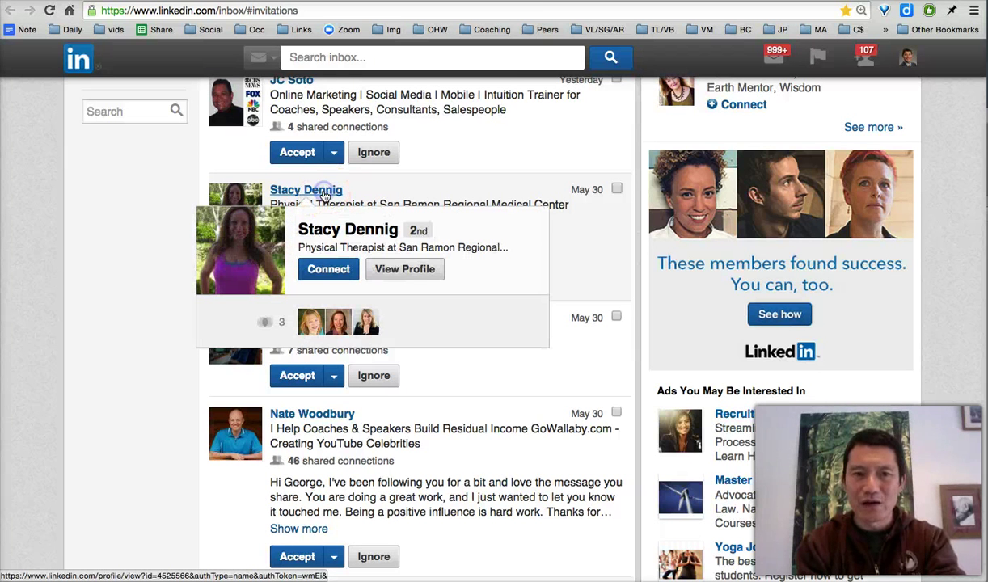
pyautogui.keyDown('super'); pyautogui.click(325, 194); pyautogui.keyUp('super')
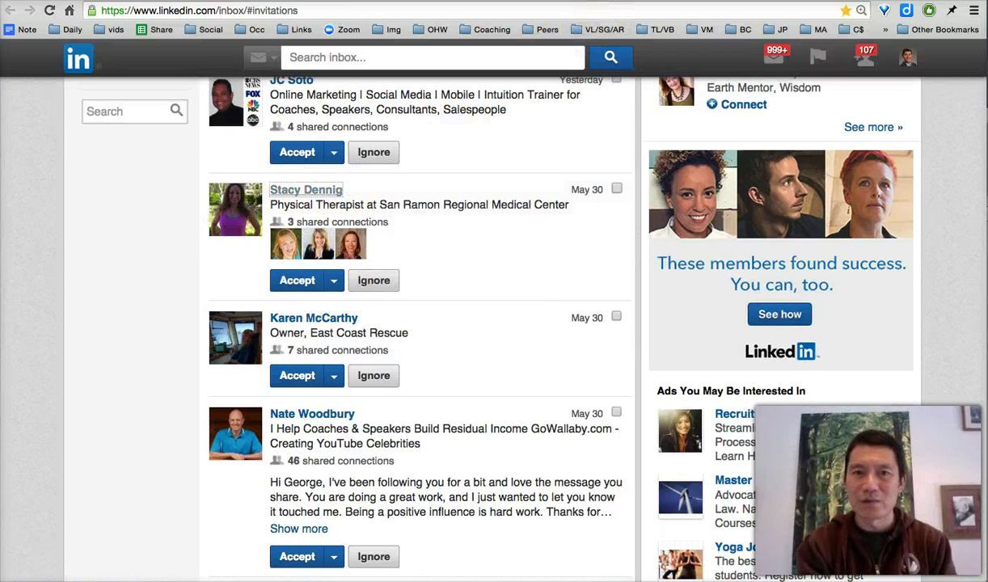
pyautogui.press('Return')
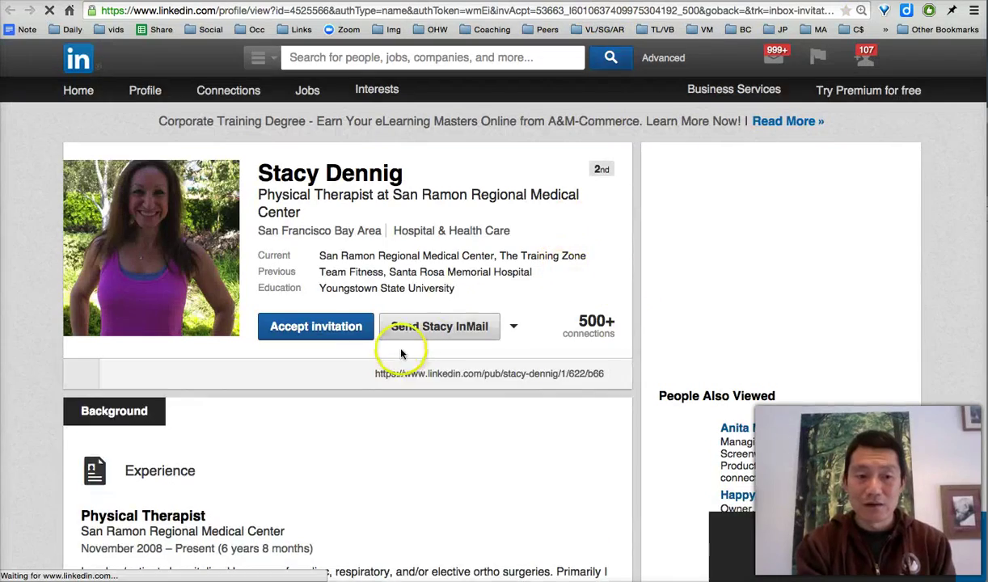
# Read the physical therapist's experience, skills, education and recommendations, and close the profile to return to the invitations
pyautogui.scroll(-4, 323, 380)
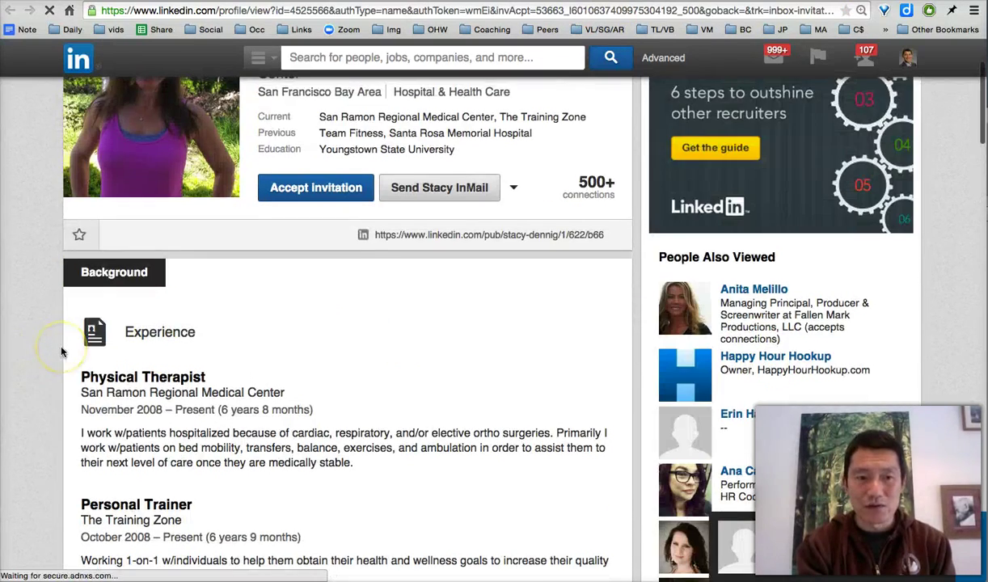
pyautogui.scroll(-3, 60, 353)
pyautogui.scroll(-20, 62, 351)
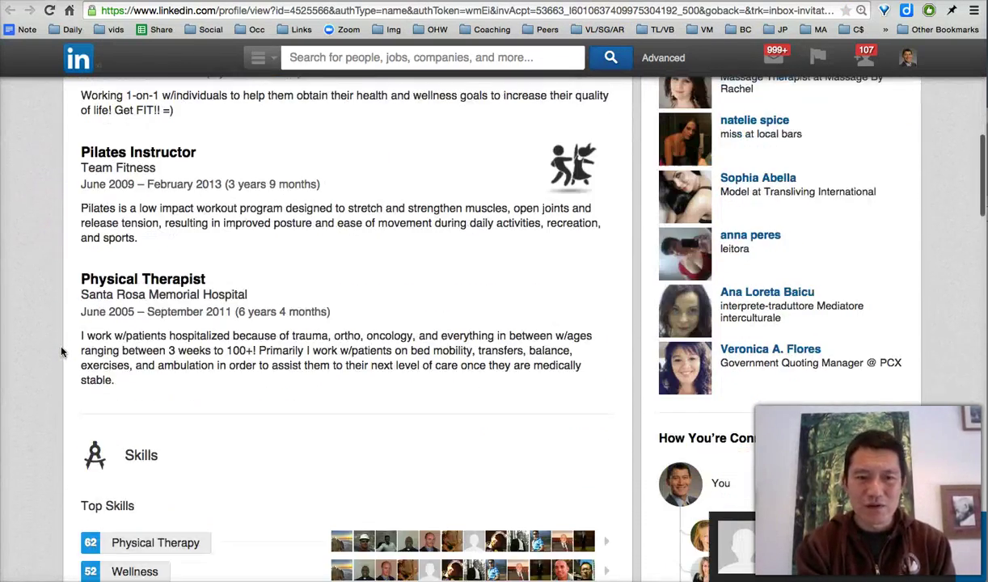
pyautogui.scroll(-12, 61, 351)
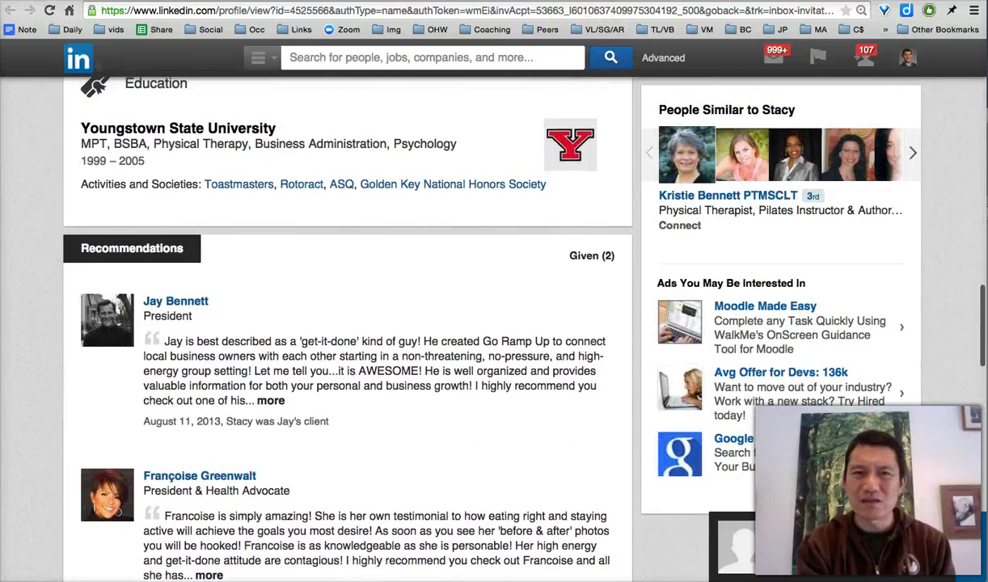
pyautogui.click(595, 1)
# Look over the first few invitations again, comparing the senders' headlines and shared connections
pyautogui.scroll(7, 444, 231)
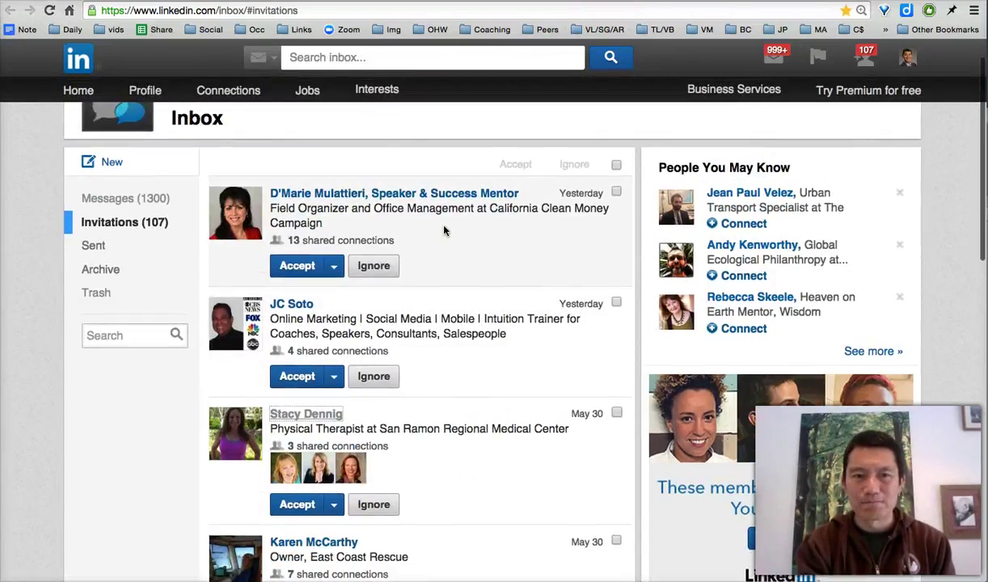
pyautogui.scroll(-1, 459, 293)
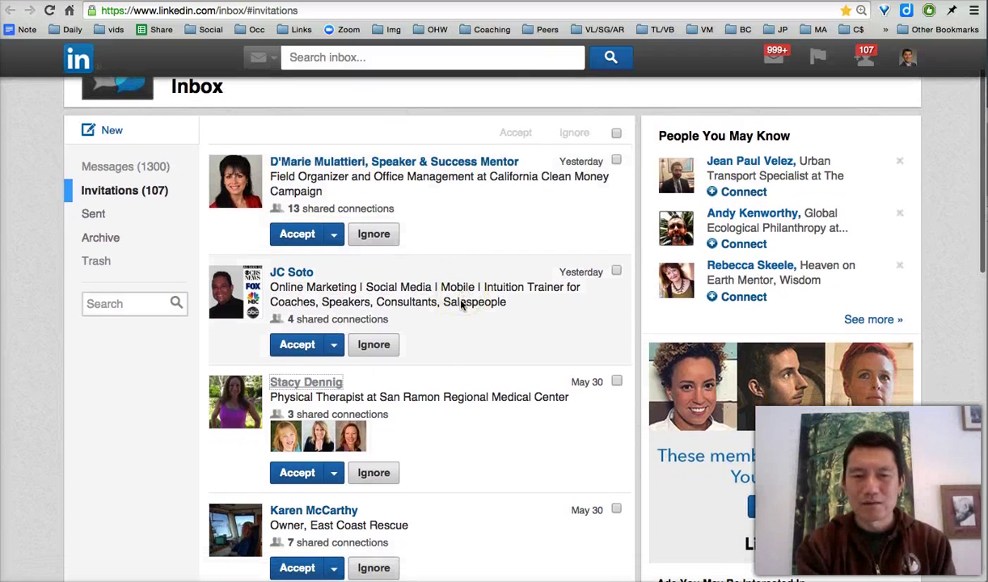
pyautogui.click(455, 304)
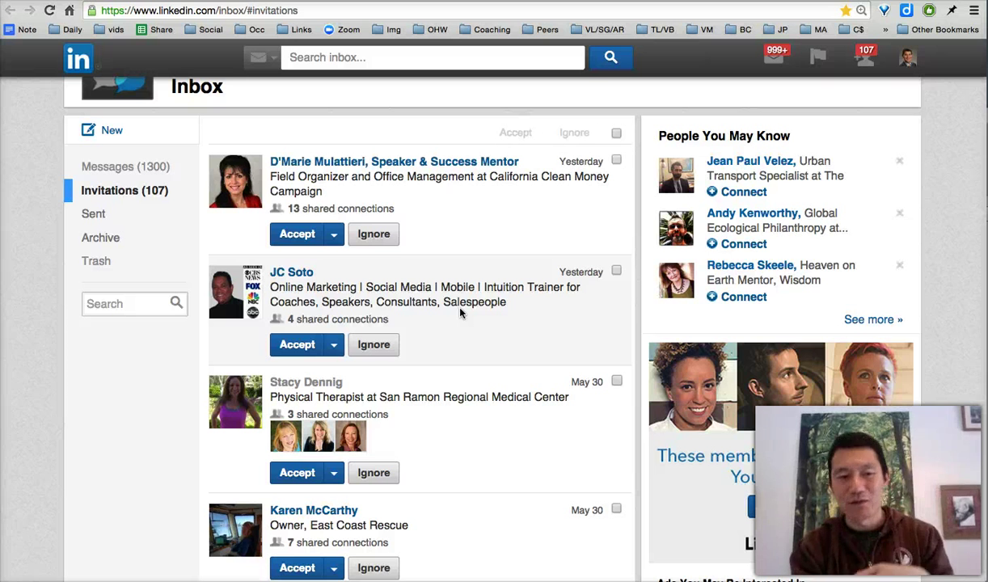
pyautogui.scroll(-1, 459, 312)
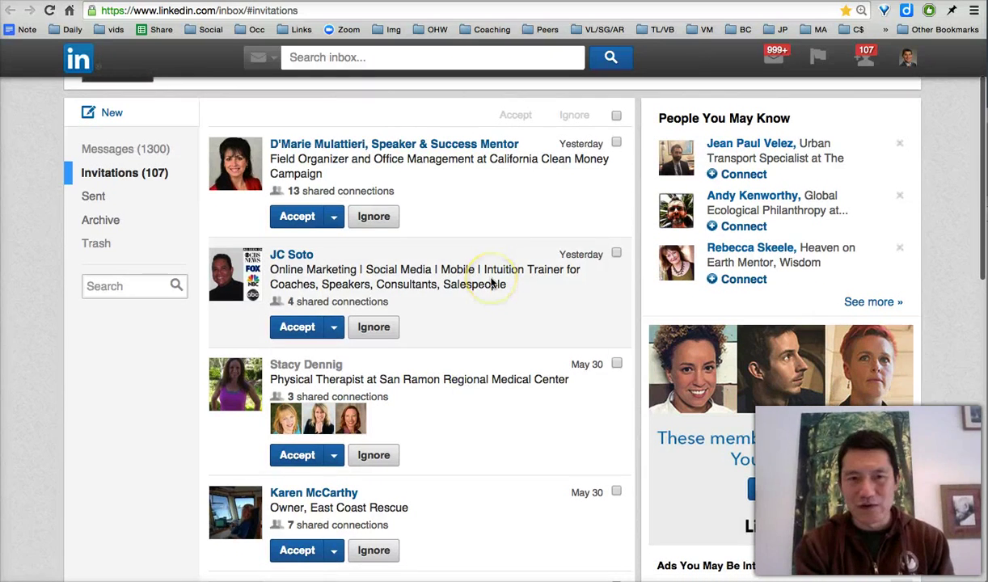
pyautogui.scroll(1, 490, 293)
pyautogui.scroll(-2, 490, 283)
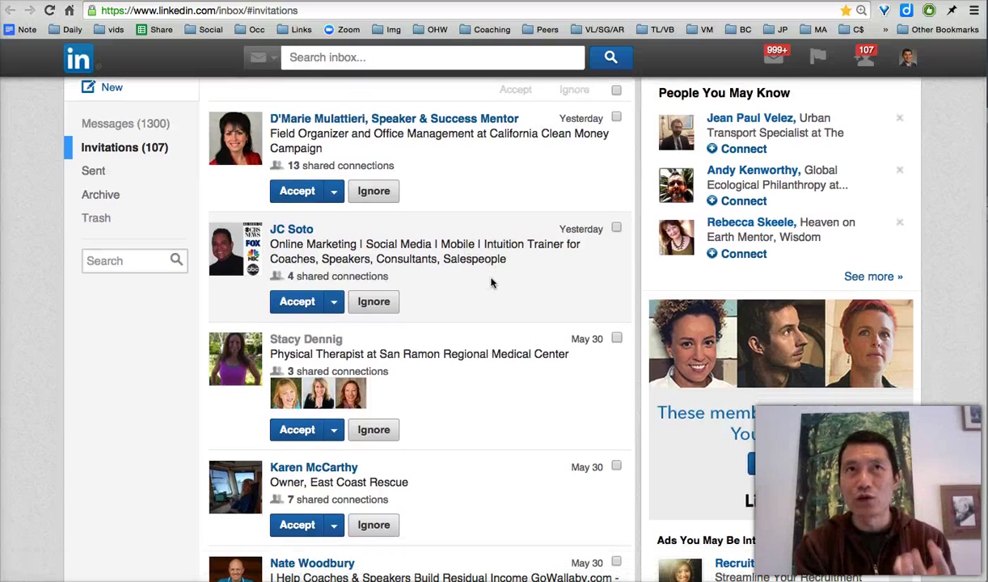
pyautogui.scroll(-3, 491, 282)
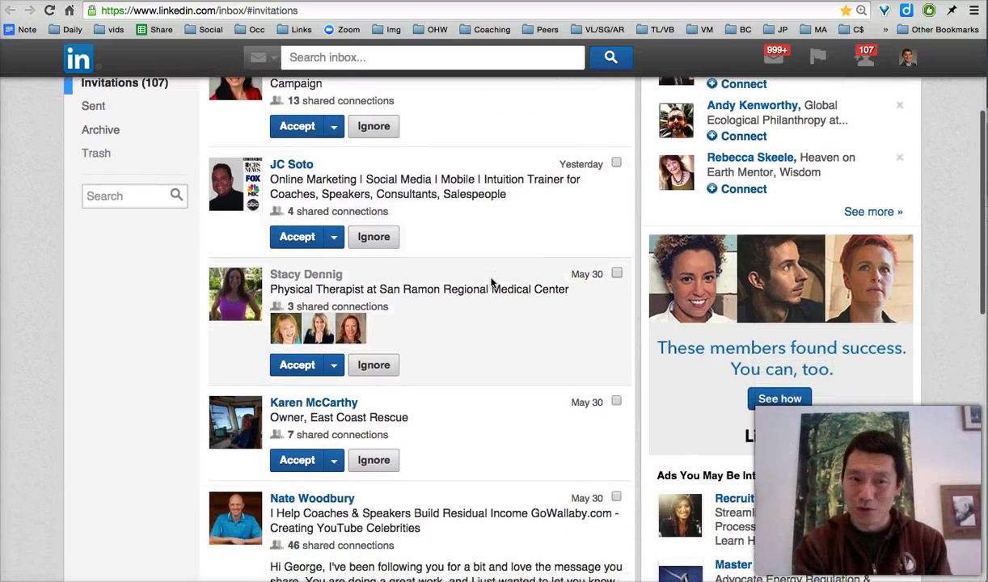
pyautogui.scroll(-1, 491, 283)
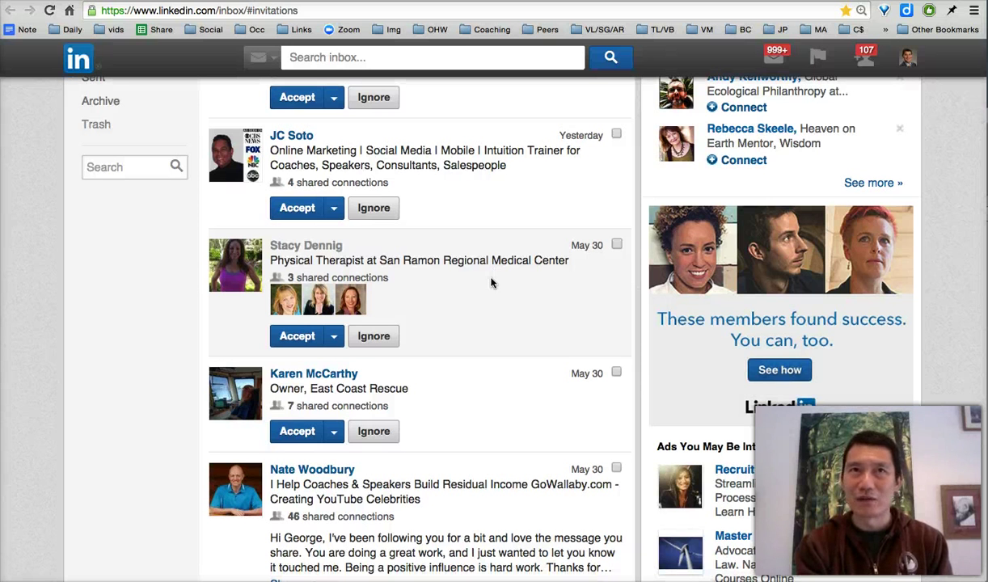
pyautogui.scroll(1, 490, 283)
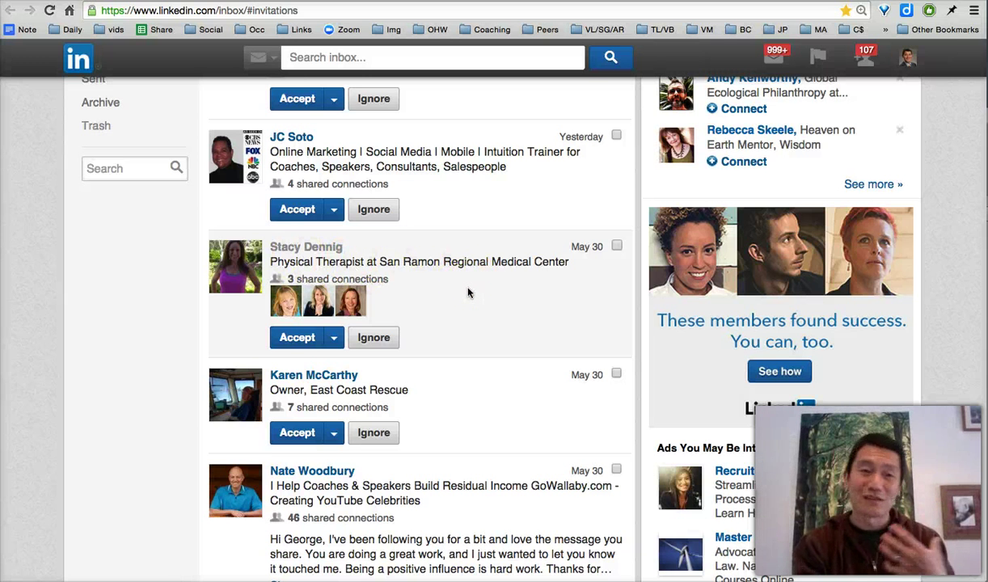
# Open the profile of the East Coast Rescue owner, read its summary and experience, and close it
pyautogui.scroll(-3, 468, 293)
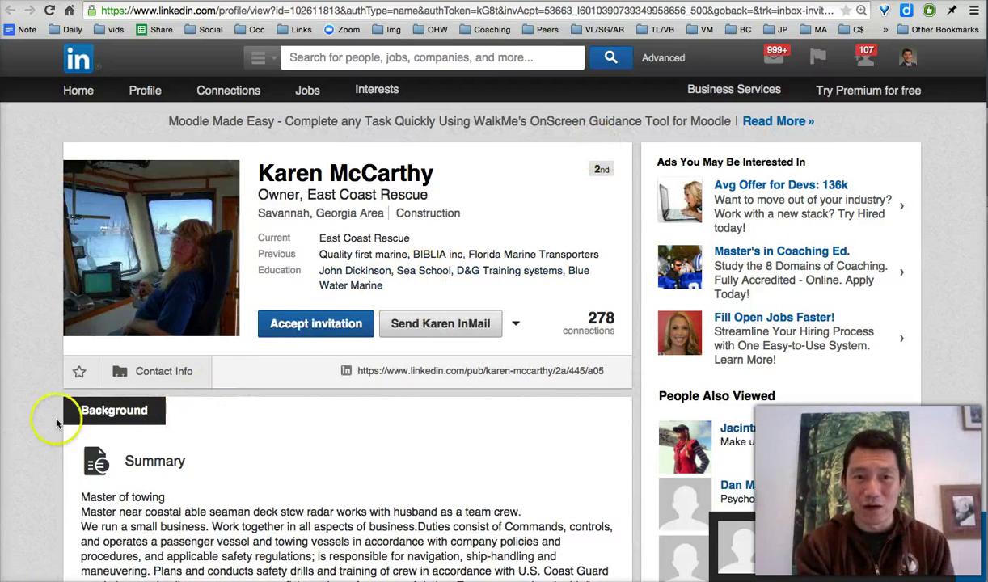
pyautogui.scroll(-2, 24, 430)
pyautogui.moveTo(179, 438); pyautogui.dragTo(305, 446)
pyautogui.click(305, 446)
pyautogui.scroll(-3, 285, 479)
pyautogui.scroll(-2, 287, 478)
pyautogui.scroll(-5, 265, 433)
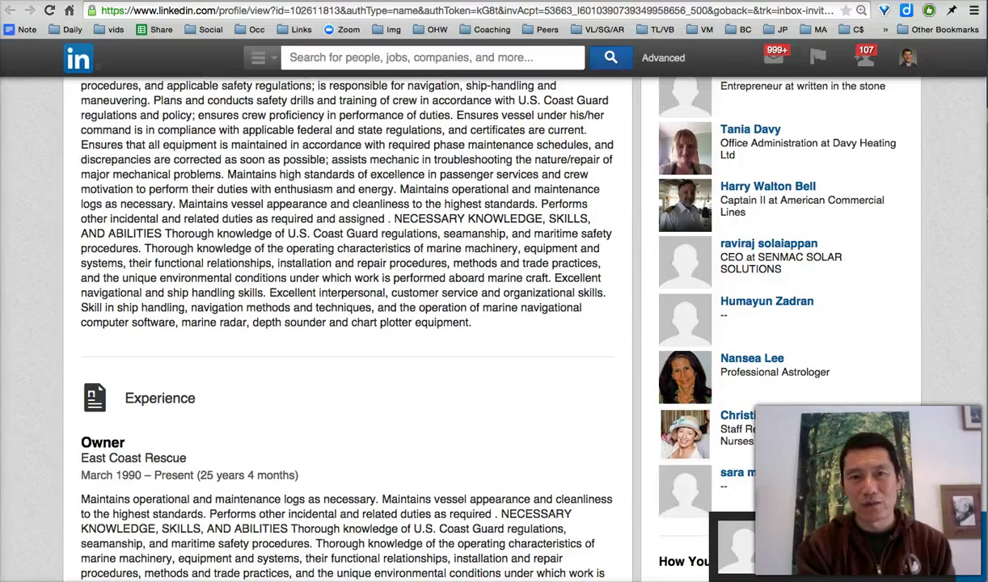
pyautogui.press('super+w')
# Ignore the connection invitation from the owner of East Coast Rescue
pyautogui.click(423, 320)
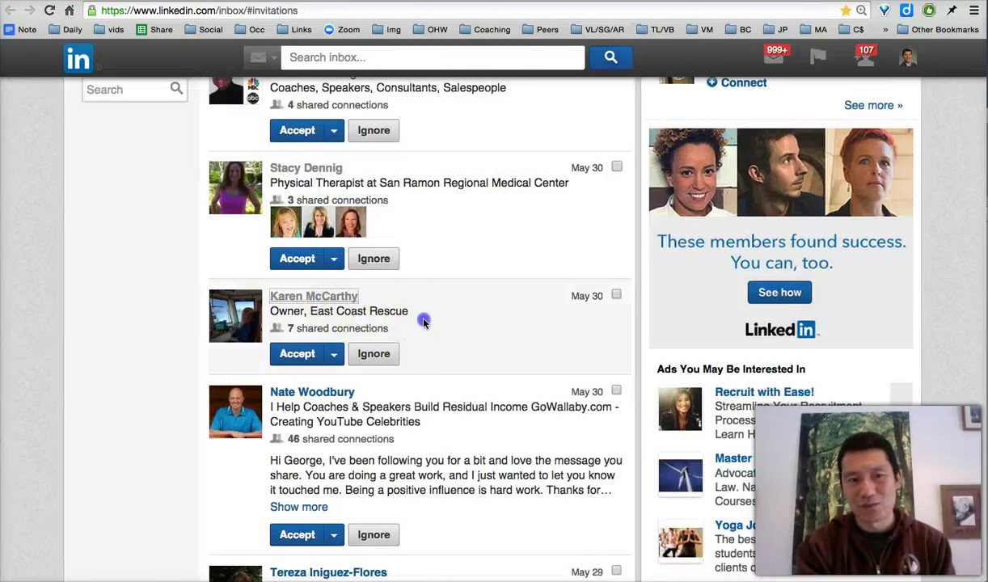
pyautogui.click(374, 354)
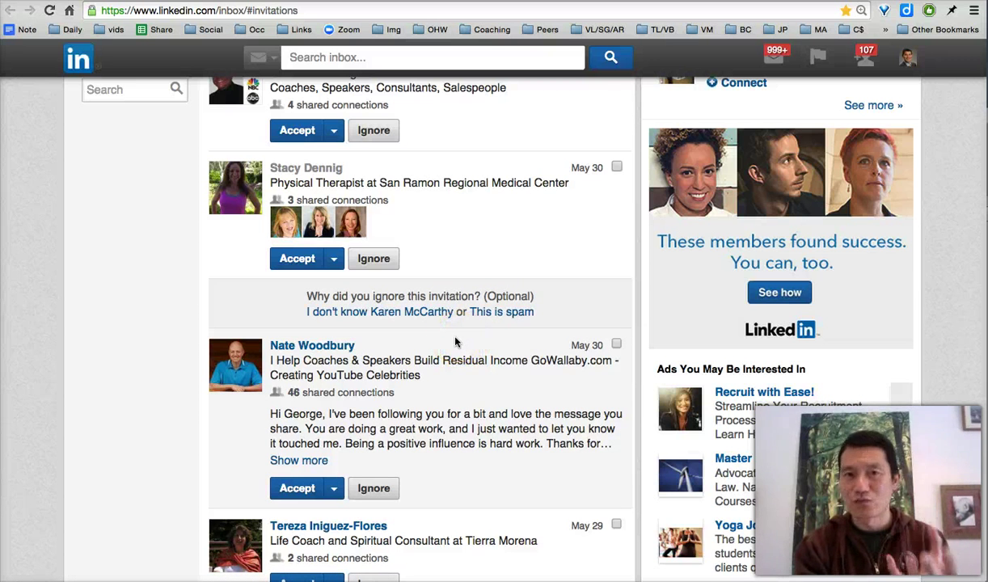
pyautogui.click(415, 314)
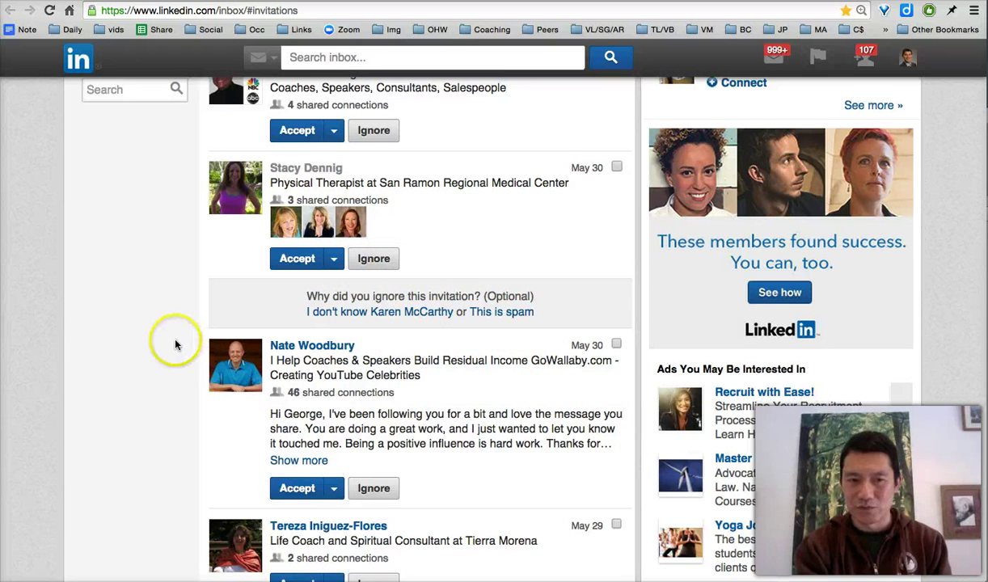
# Examine the headline and personal message of the GoWallaby.com sender who helps coaches and speakers
pyautogui.scroll(-2, 176, 344)
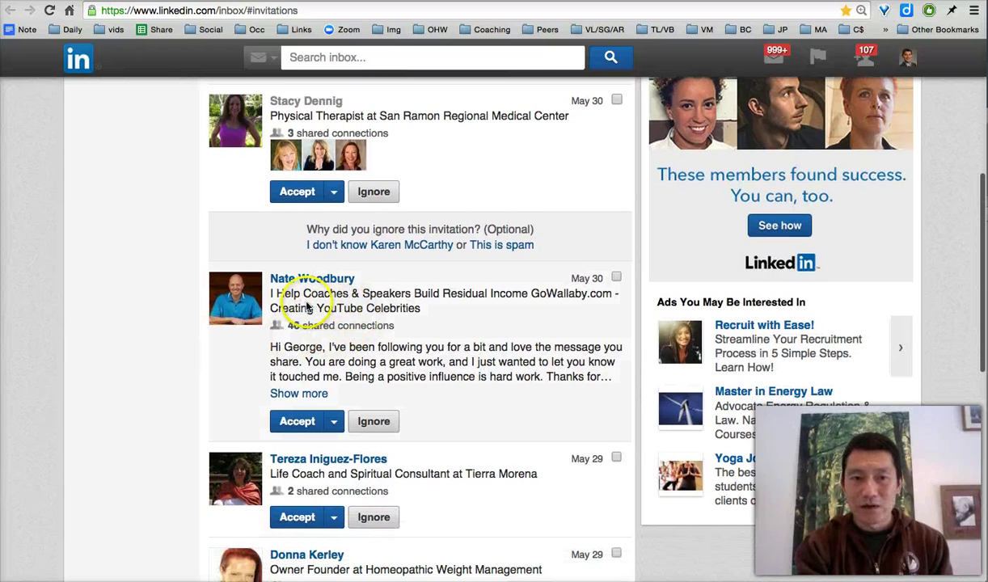
pyautogui.moveTo(283, 295); pyautogui.dragTo(366, 309)
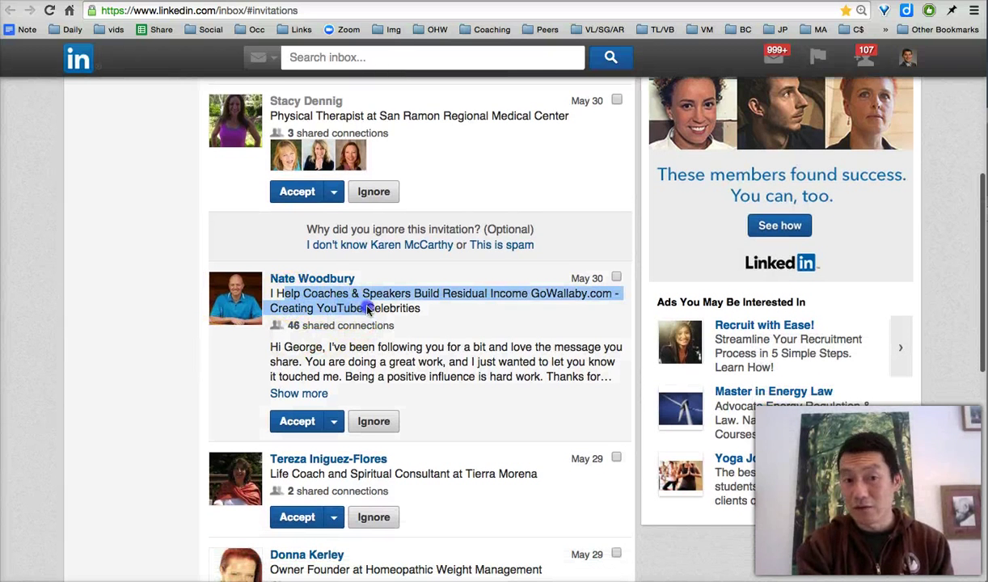
pyautogui.click(389, 356)
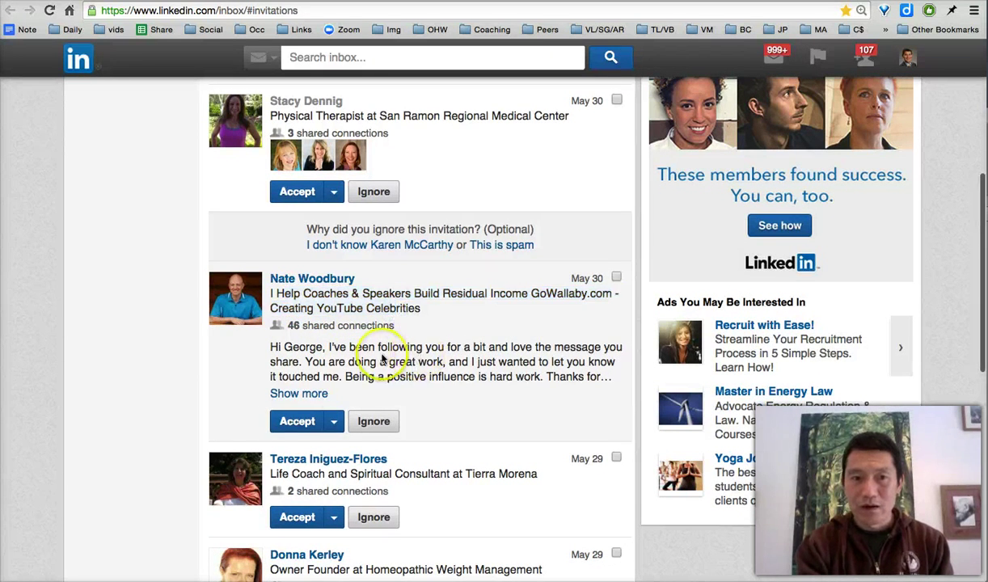
# Expand the GoWallaby.com sender's personal message and read its full text
pyautogui.scroll(-1, 344, 348)
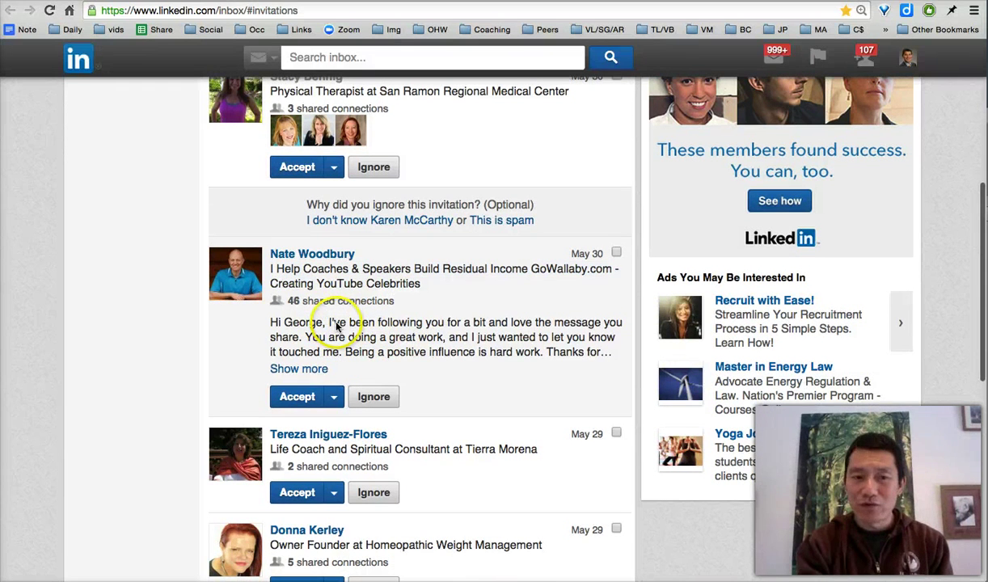
pyautogui.moveTo(377, 323); pyautogui.dragTo(385, 337)
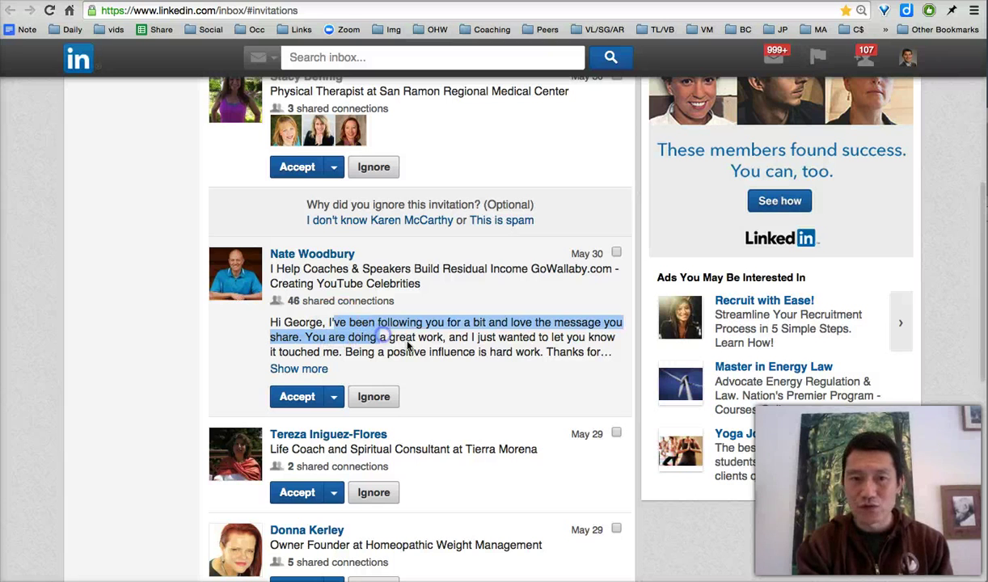
pyautogui.click(403, 346)
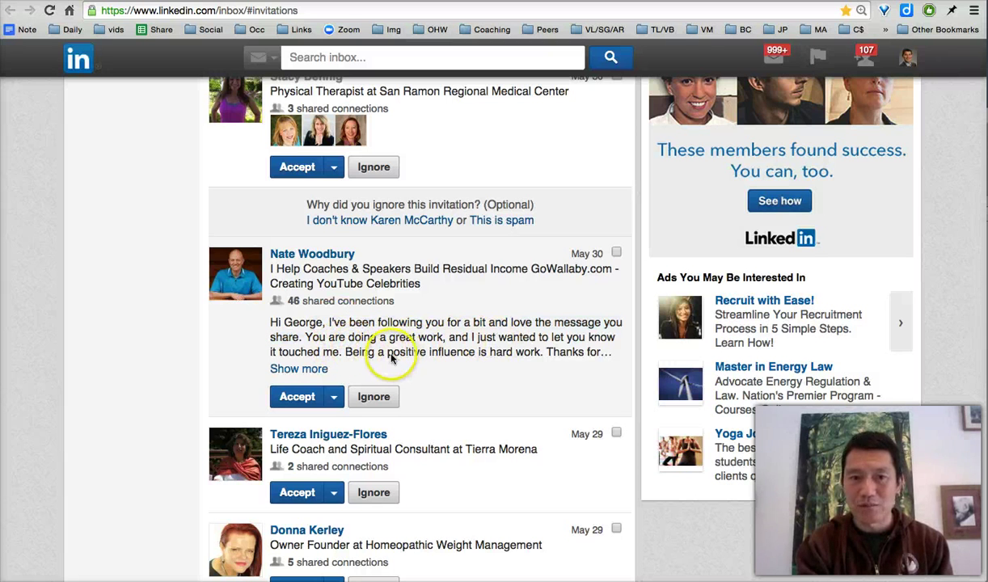
pyautogui.click(293, 369)
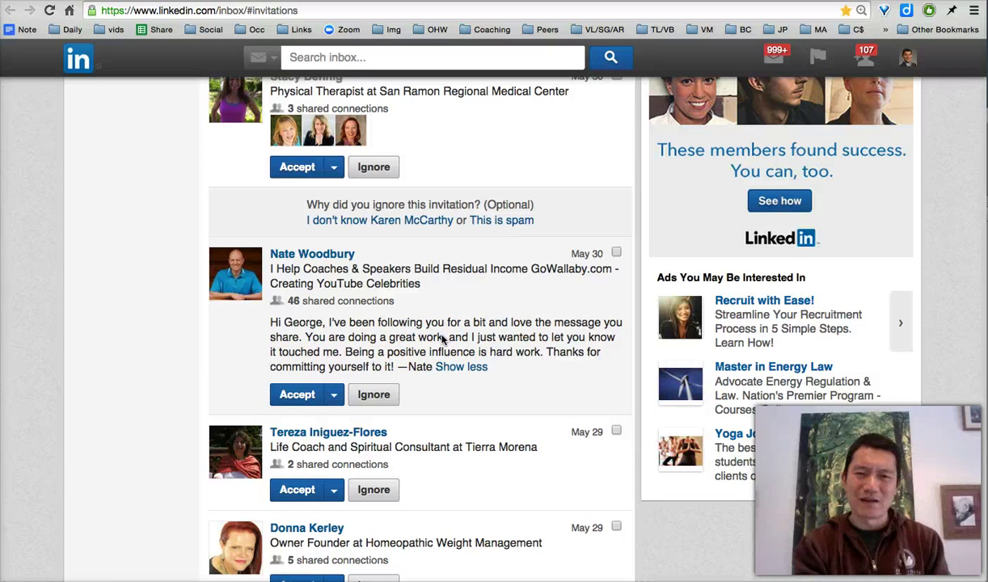
pyautogui.moveTo(390, 366); pyautogui.dragTo(284, 330)
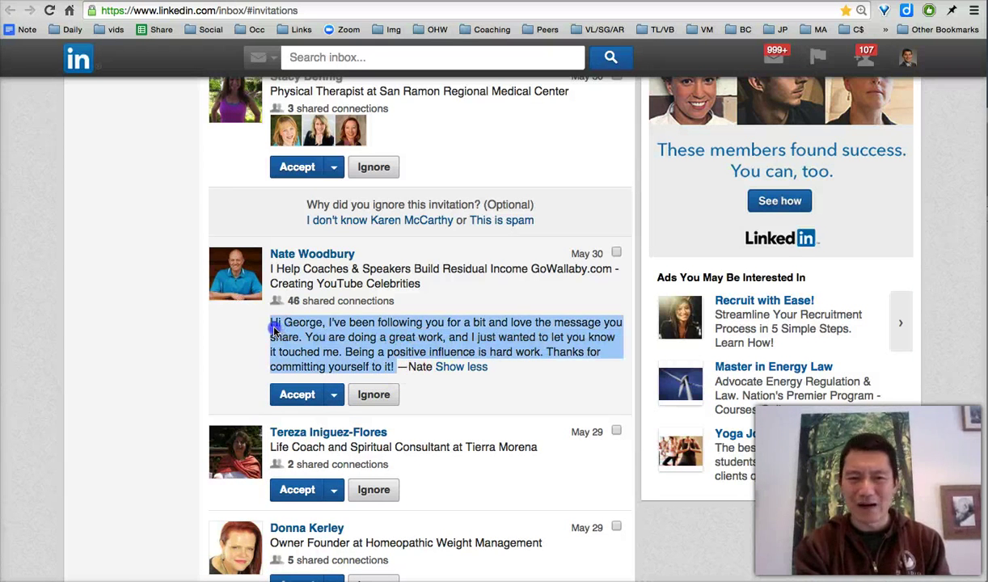
pyautogui.click(404, 336)
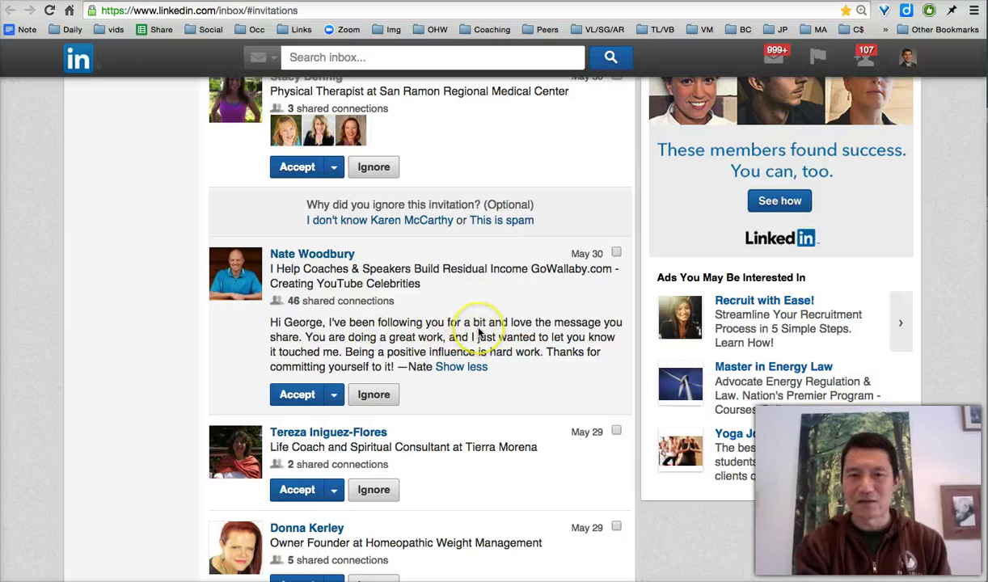
# Compare the GoWallaby.com invitation with the earlier ones and examine the headlines of the Tierra Morena life coach and the Homeopathic Weight Management owner
pyautogui.scroll(-1, 479, 333)
pyautogui.scroll(10, 486, 332)
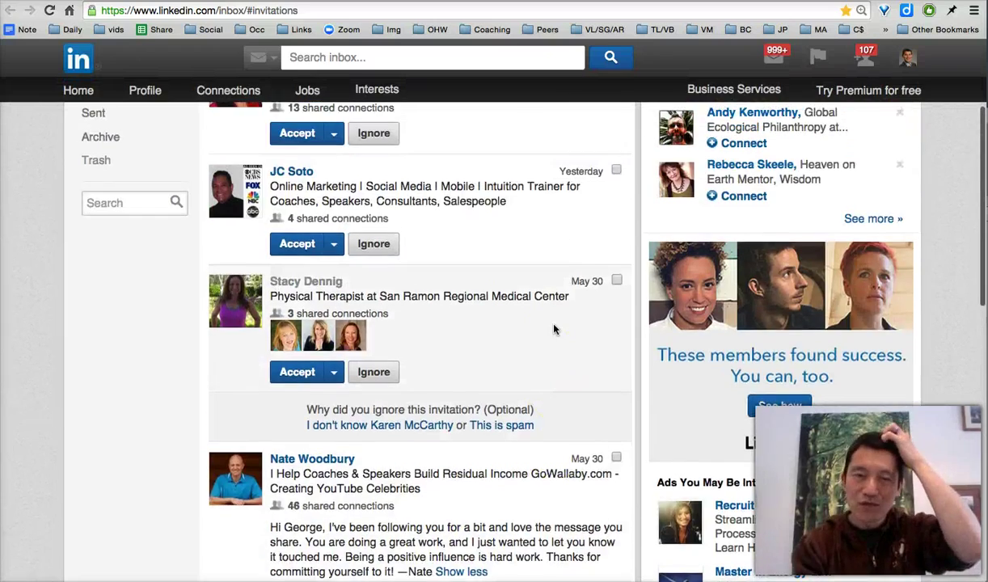
pyautogui.scroll(-3, 552, 330)
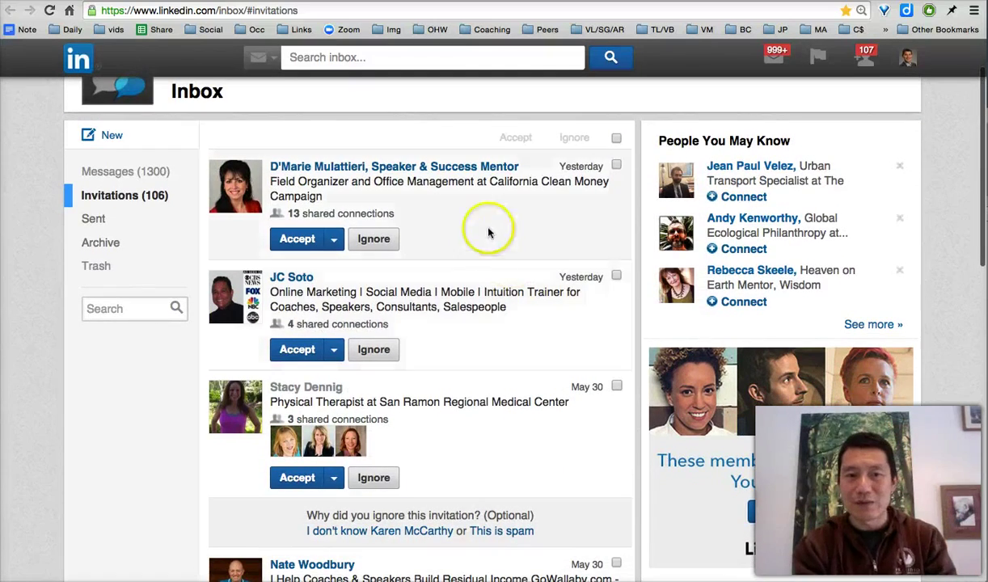
pyautogui.scroll(-12, 490, 434)
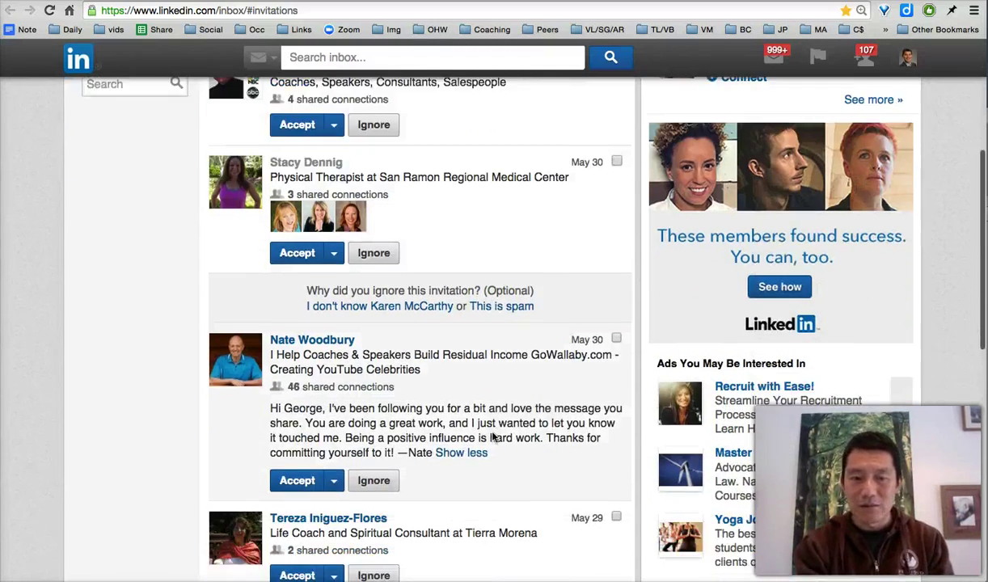
pyautogui.scroll(14, 501, 380)
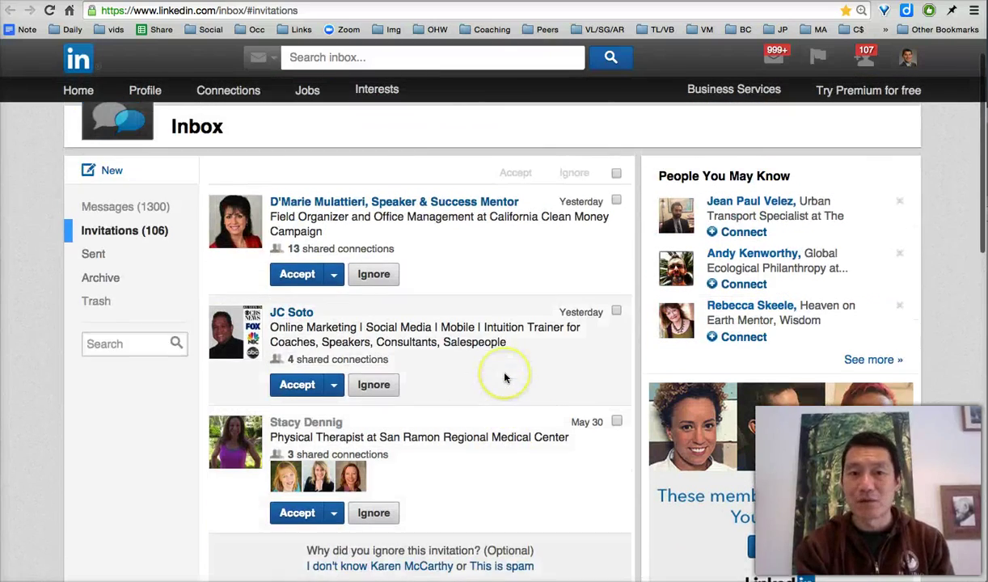
pyautogui.scroll(-18, 508, 310)
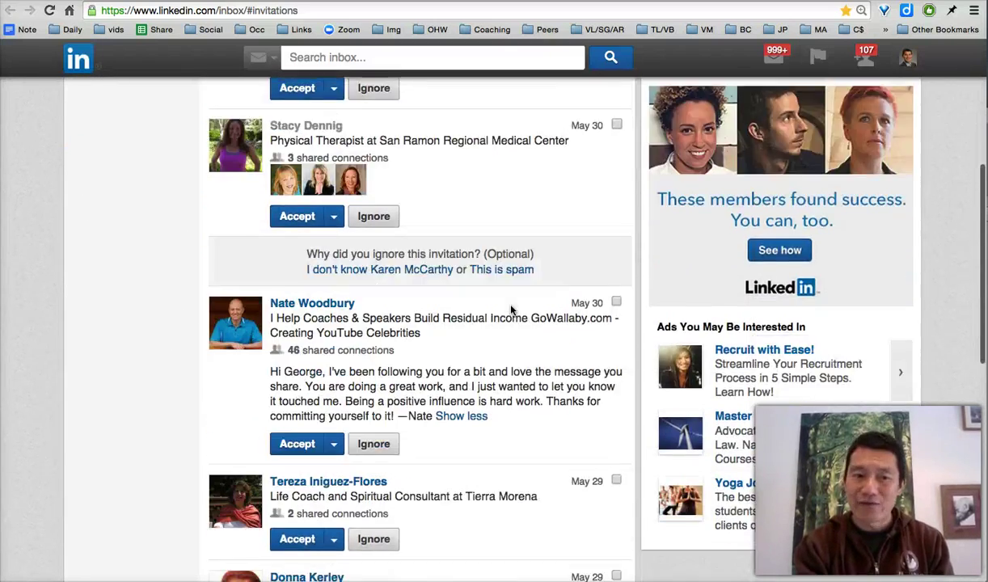
pyautogui.scroll(-5, 510, 309)
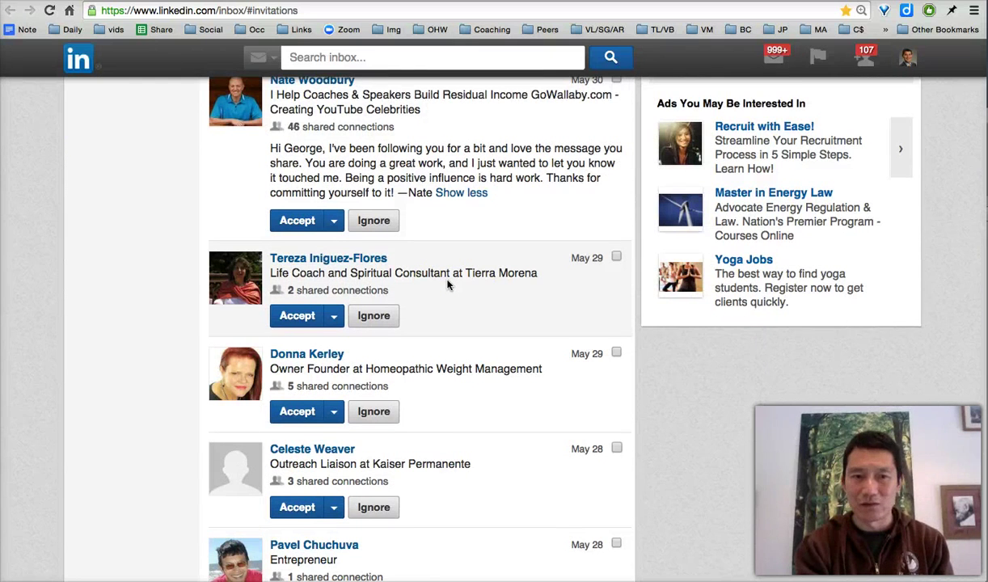
pyautogui.scroll(-2, 448, 283)
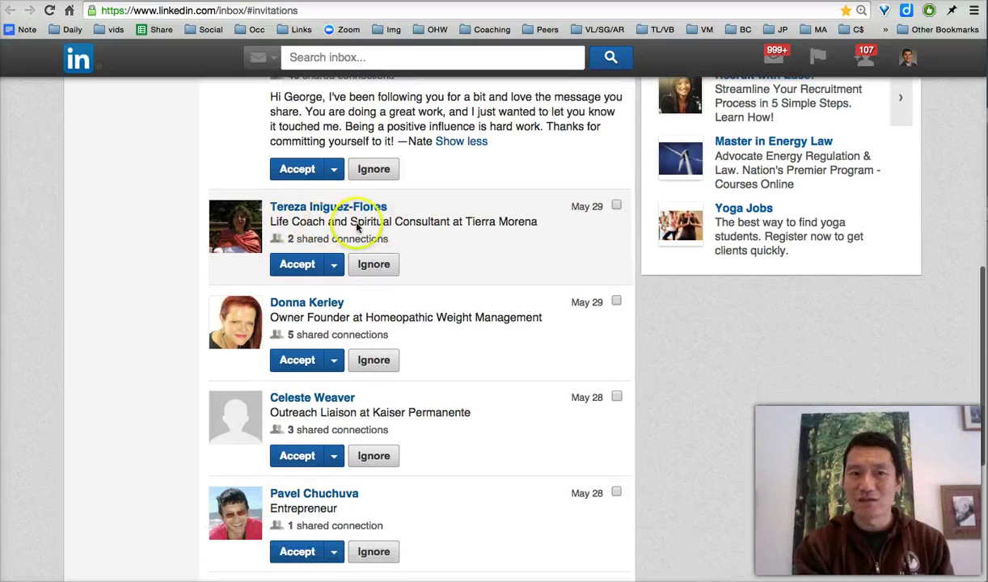
pyautogui.scroll(-2, 437, 243)
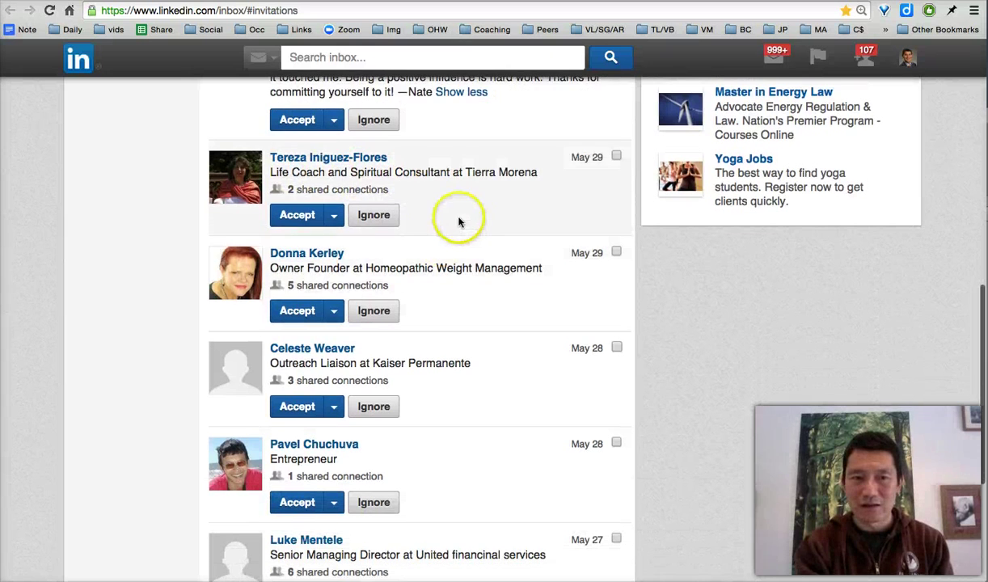
pyautogui.scroll(-1, 450, 265)
pyautogui.moveTo(374, 244); pyautogui.dragTo(428, 249)
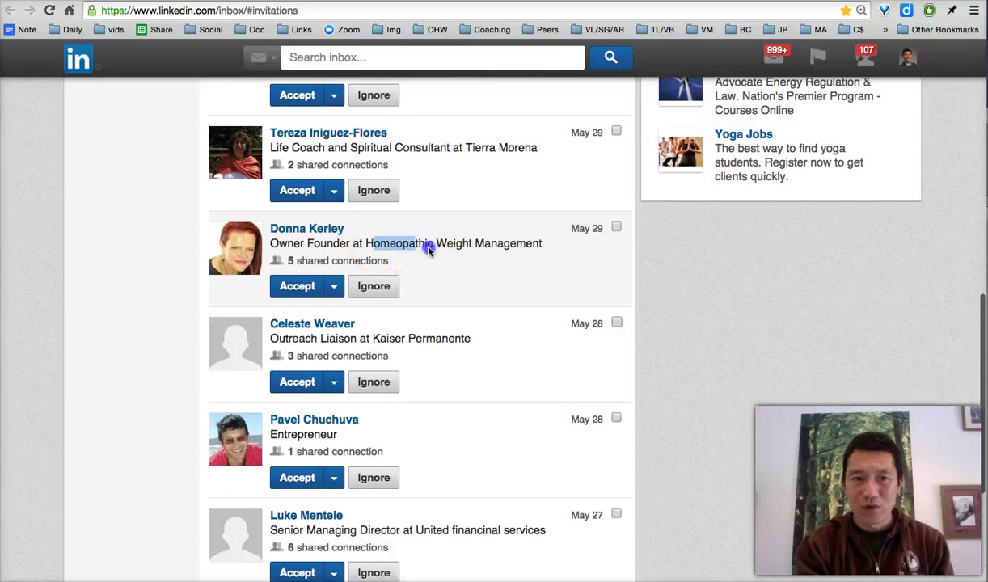
pyautogui.click(467, 248)
# Check the headline of the Outreach Liaison at Kaiser Permanente and ignore that invitation
pyautogui.scroll(-4, 467, 248)
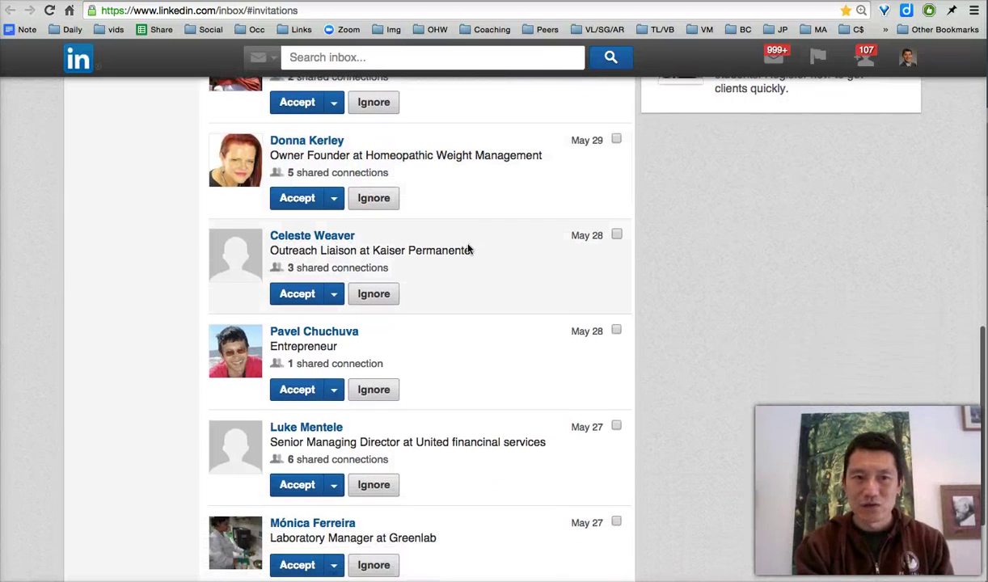
pyautogui.moveTo(306, 246); pyautogui.dragTo(393, 250)
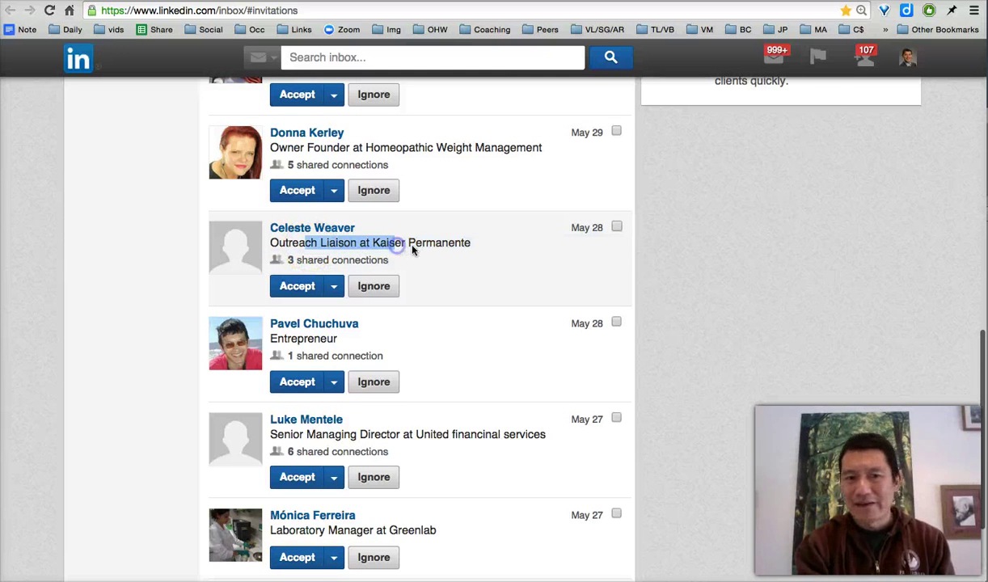
pyautogui.click(411, 248)
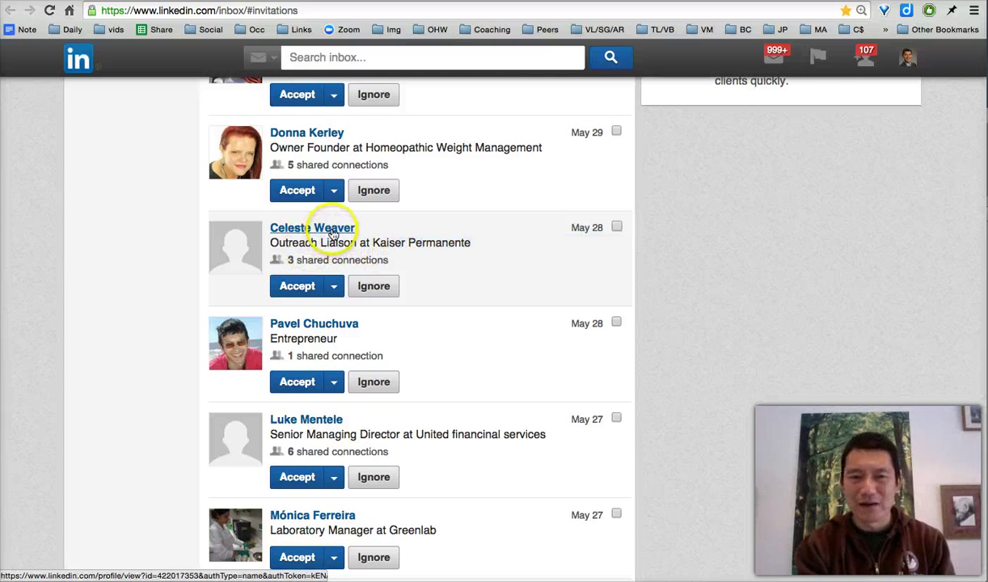
pyautogui.moveTo(332, 234)
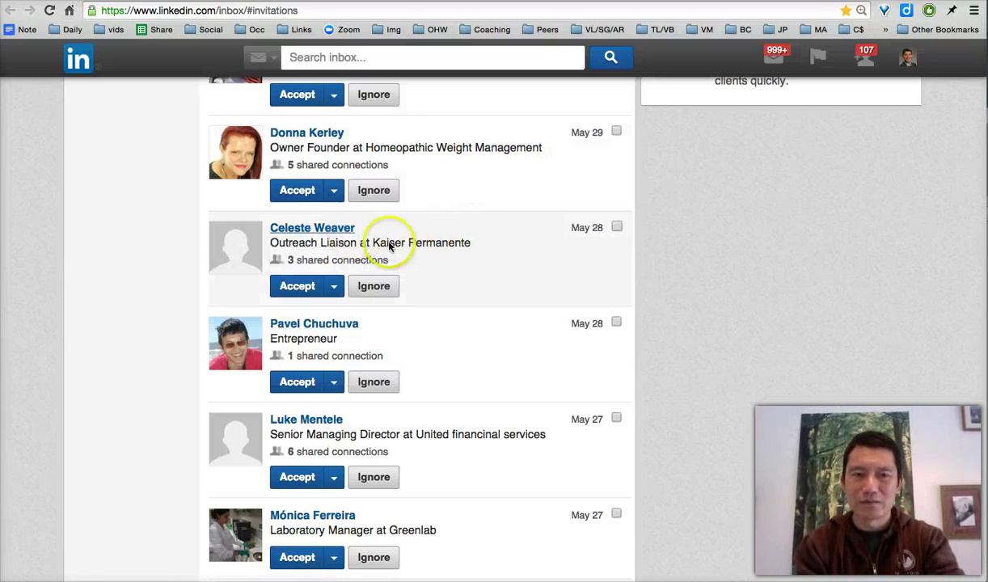
pyautogui.click(374, 288)
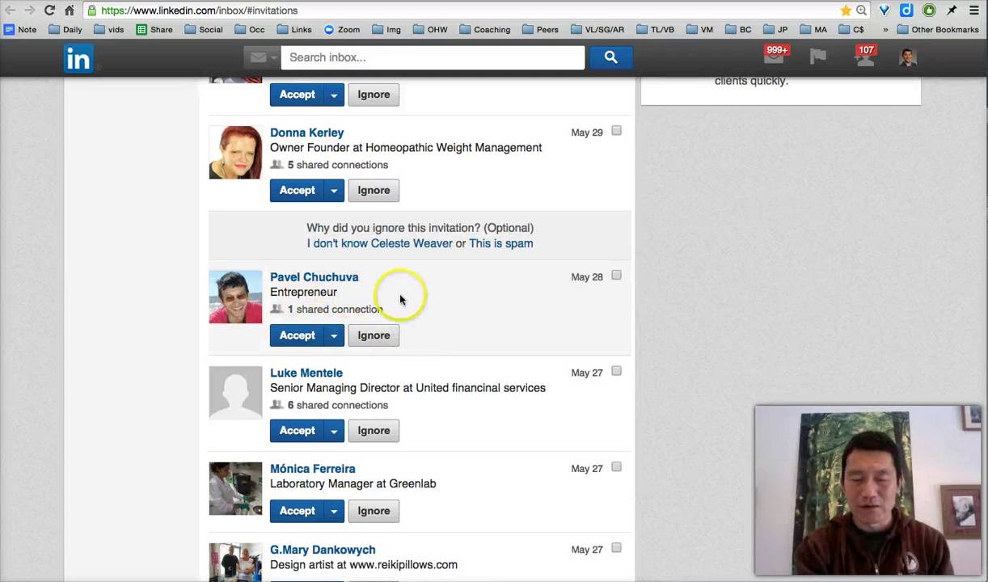
# Check the headline of the Senior Managing Director at United financinal services and ignore that invitation
pyautogui.scroll(-2, 435, 298)
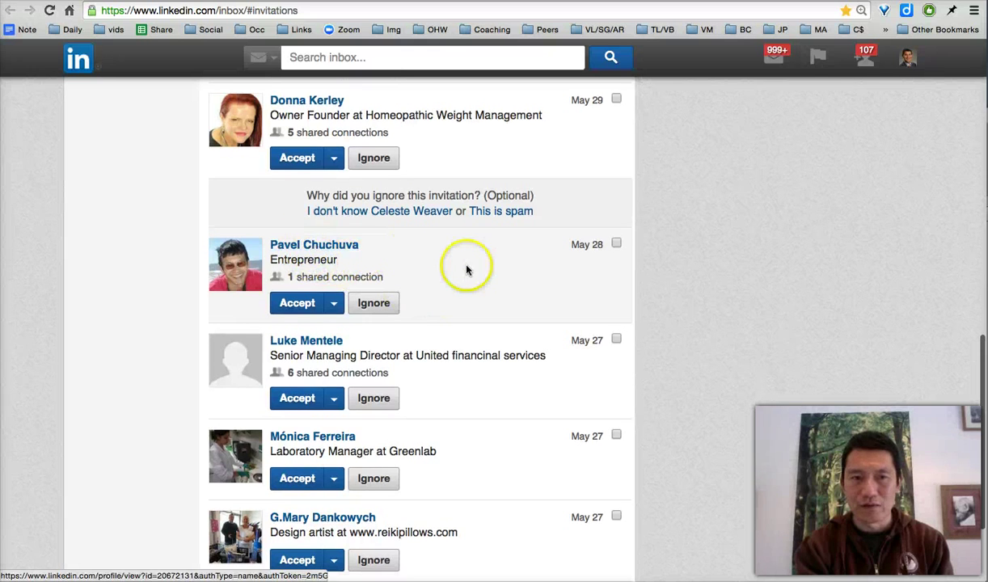
pyautogui.scroll(-2, 467, 271)
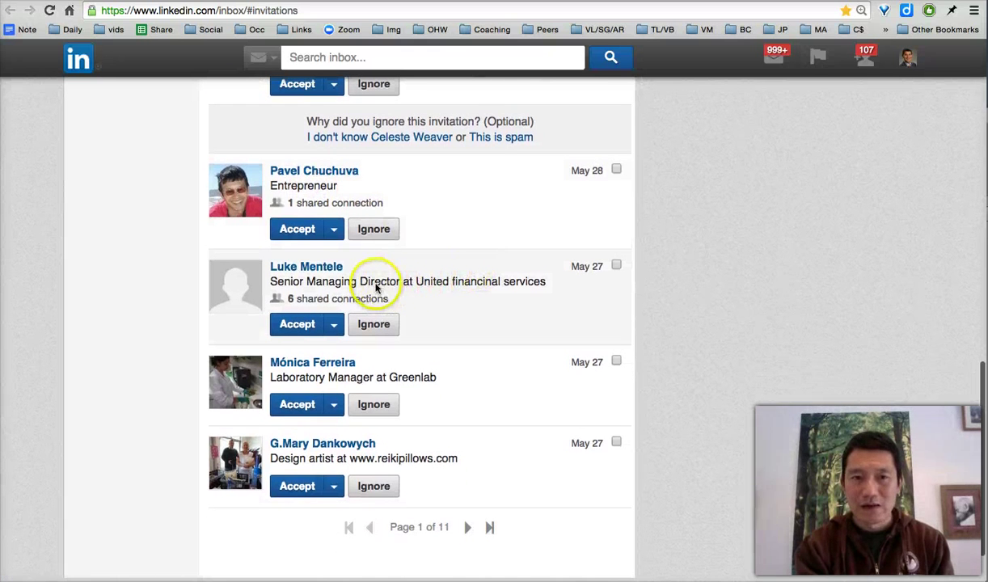
pyautogui.moveTo(369, 285); pyautogui.dragTo(436, 287)
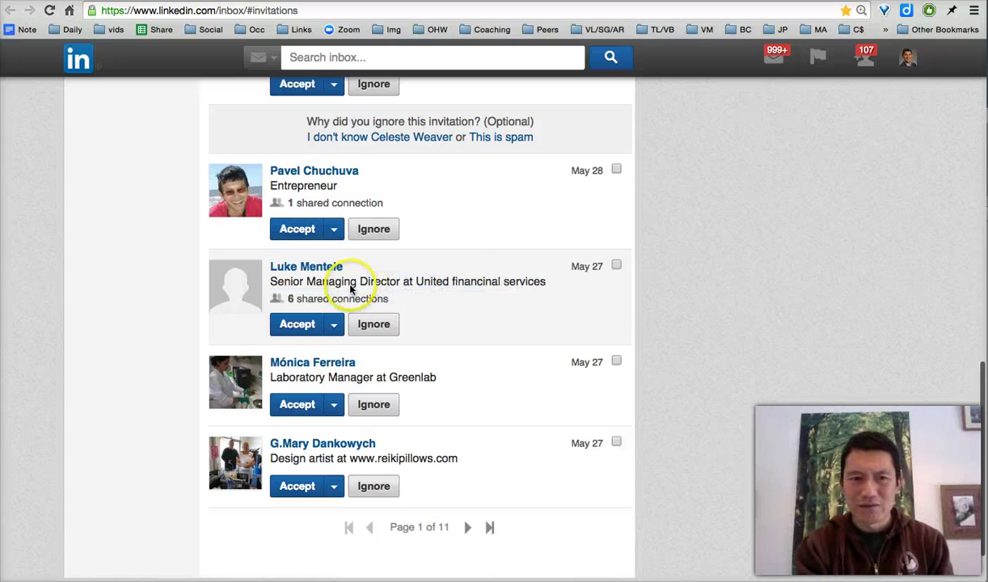
pyautogui.click(472, 286)
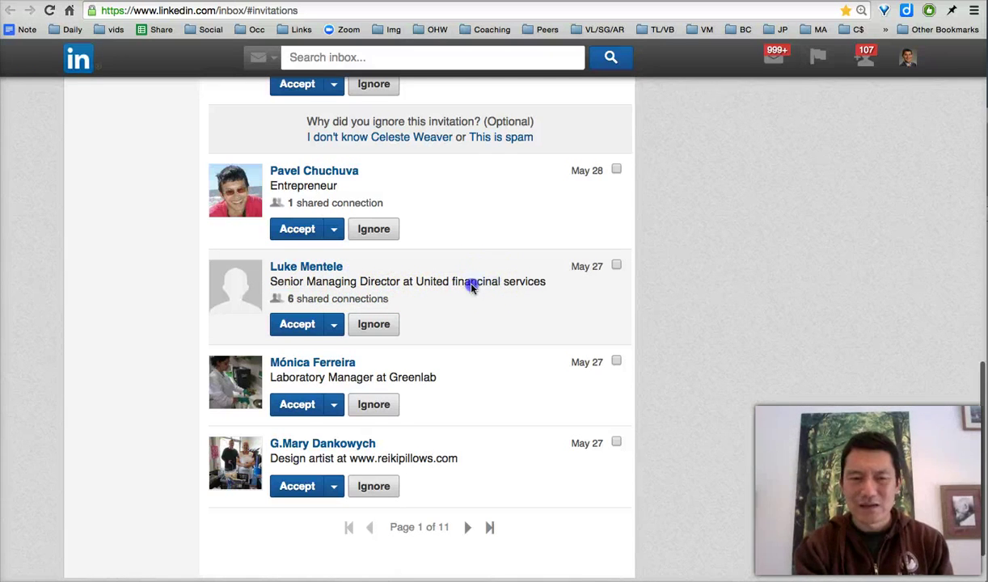
pyautogui.click(355, 283)
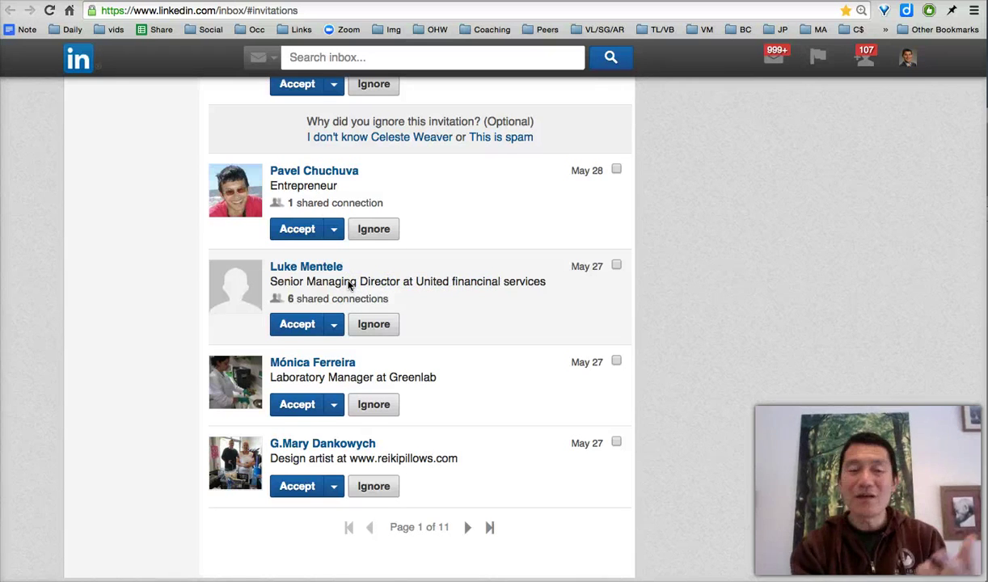
pyautogui.click(385, 327)
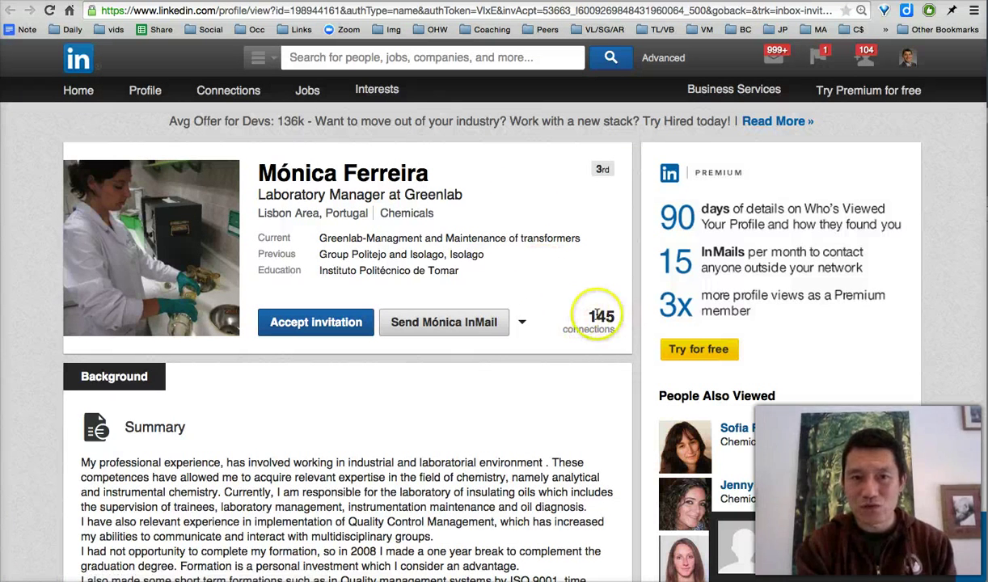
# Read the summary on the profile of the Laboratory Manager at Greenlab
pyautogui.scroll(-2, 546, 287)
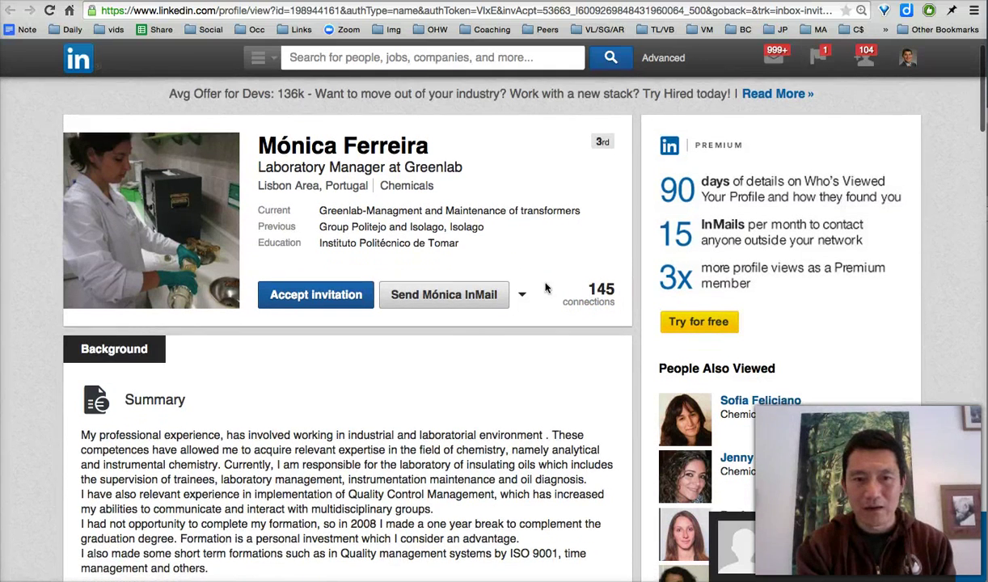
pyautogui.moveTo(356, 388); pyautogui.dragTo(484, 399)
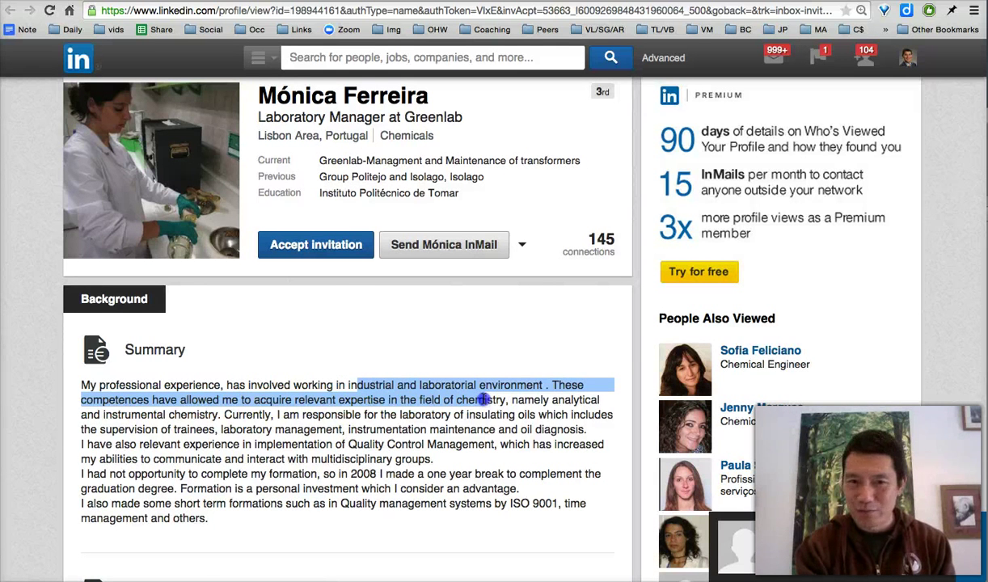
pyautogui.moveTo(483, 400); pyautogui.dragTo(483, 410)
pyautogui.click(469, 380)
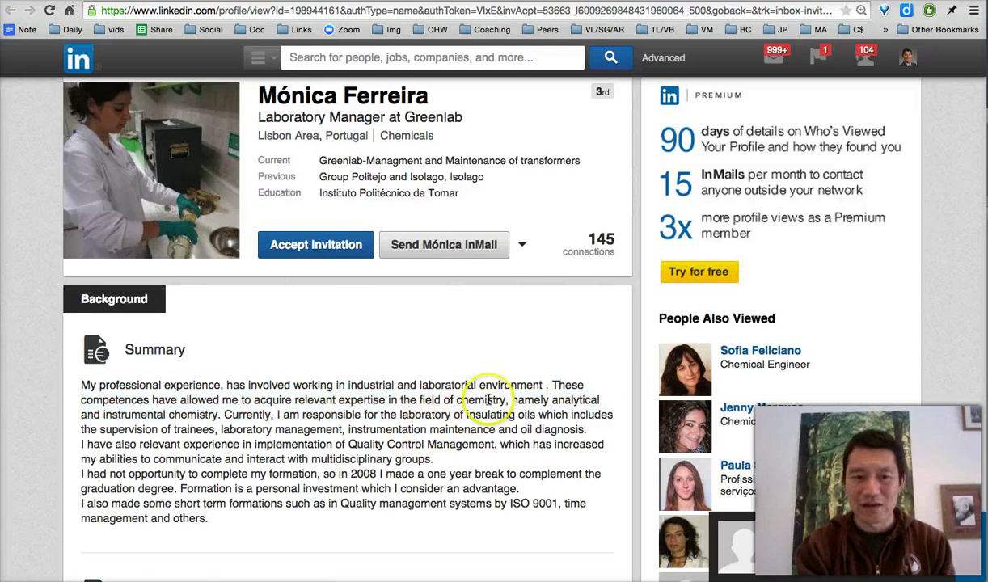
# Examine the Greenlab laboratory manager's experience, volunteer interests and languages, and close the profile
pyautogui.scroll(1, 489, 380)
pyautogui.scroll(-5, 489, 399)
pyautogui.scroll(-8, 489, 400)
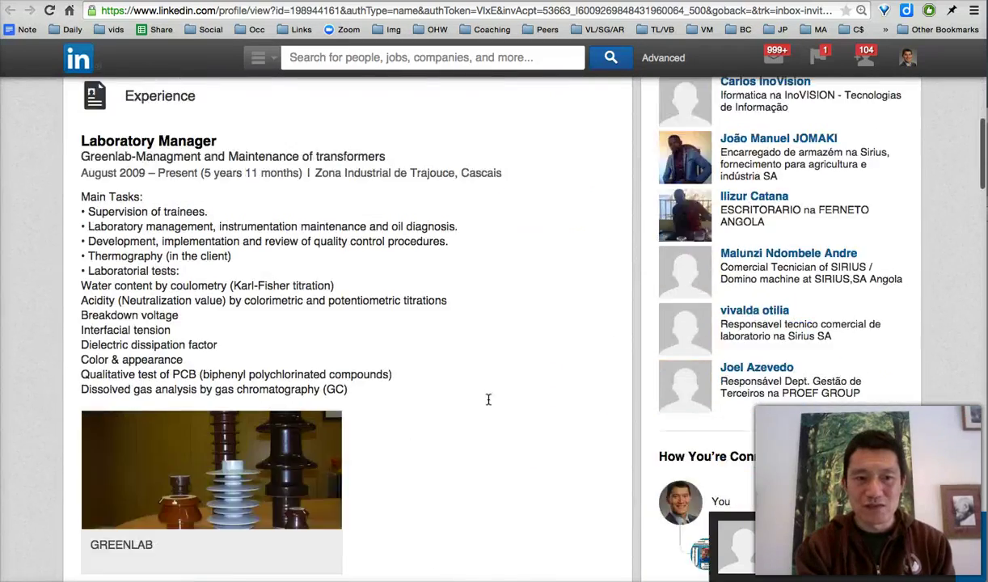
pyautogui.scroll(-1, 489, 399)
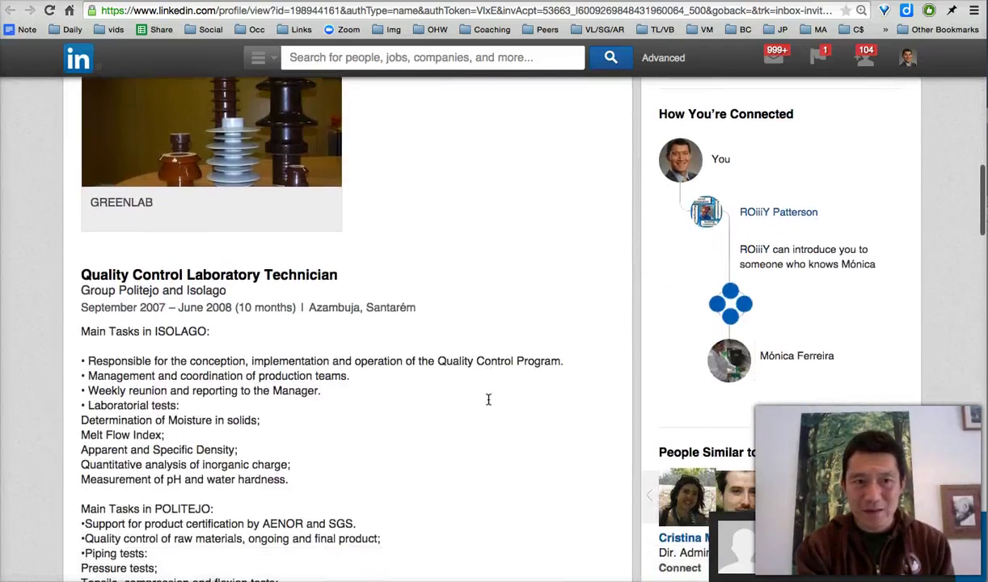
pyautogui.scroll(8, 488, 399)
pyautogui.scroll(-2, 488, 399)
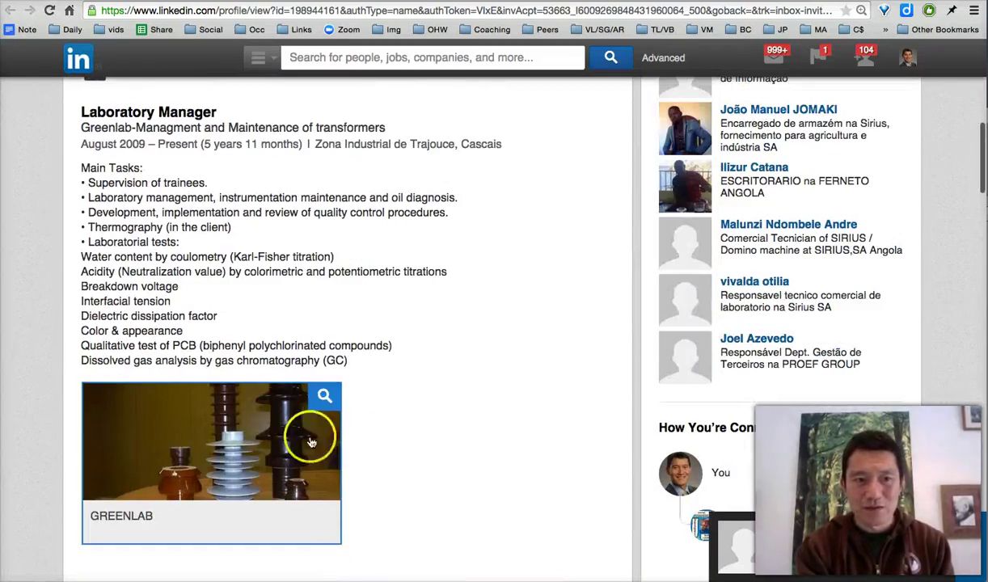
pyautogui.scroll(1, 433, 410)
pyautogui.scroll(1, 432, 410)
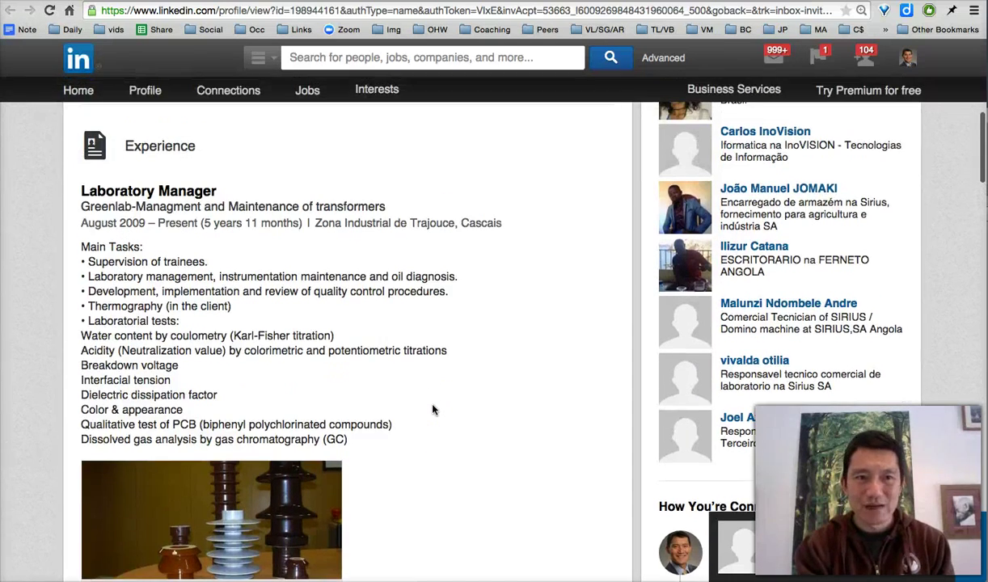
pyautogui.scroll(-8, 432, 410)
pyautogui.scroll(-8, 432, 410)
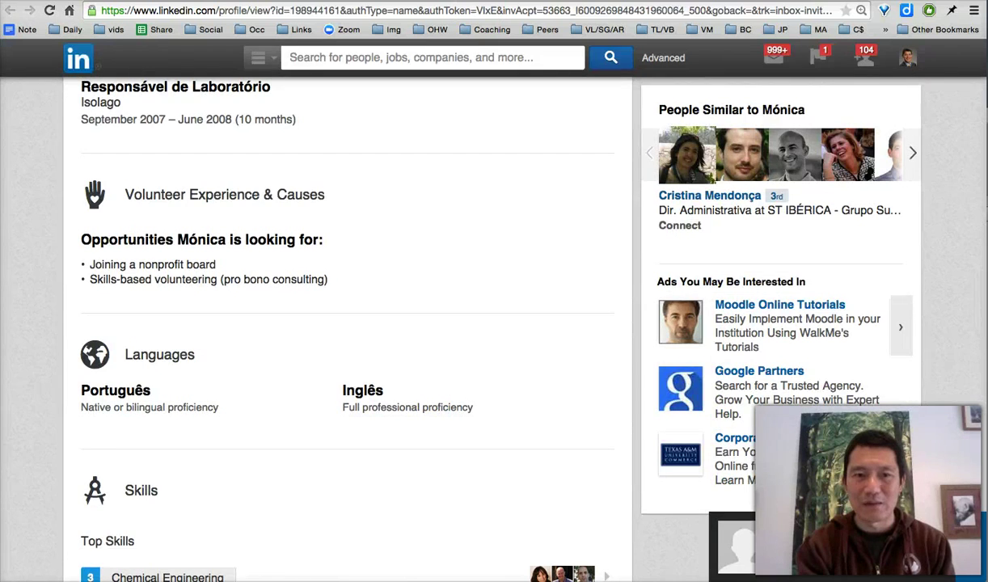
pyautogui.press('super+w')
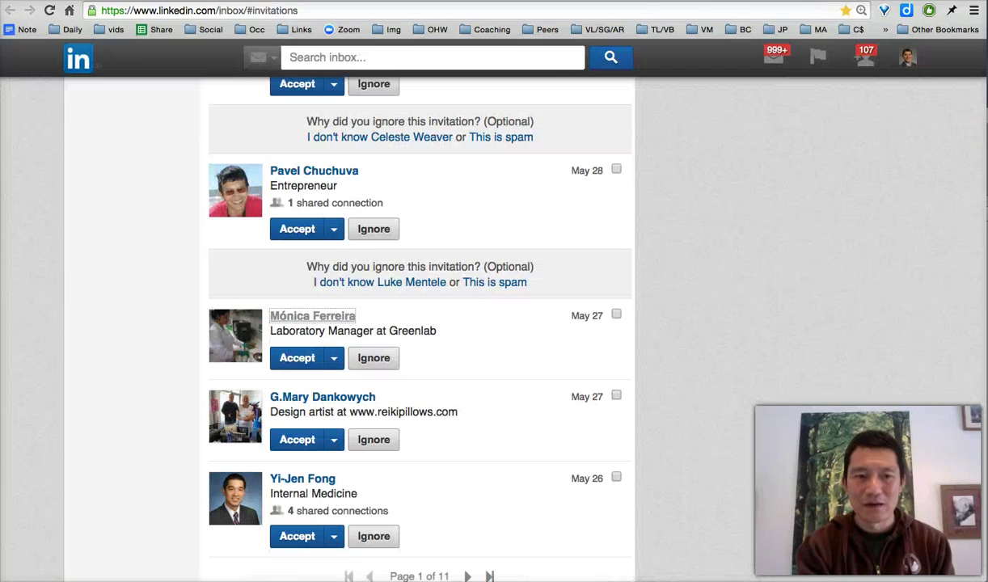
pyautogui.click(386, 367)
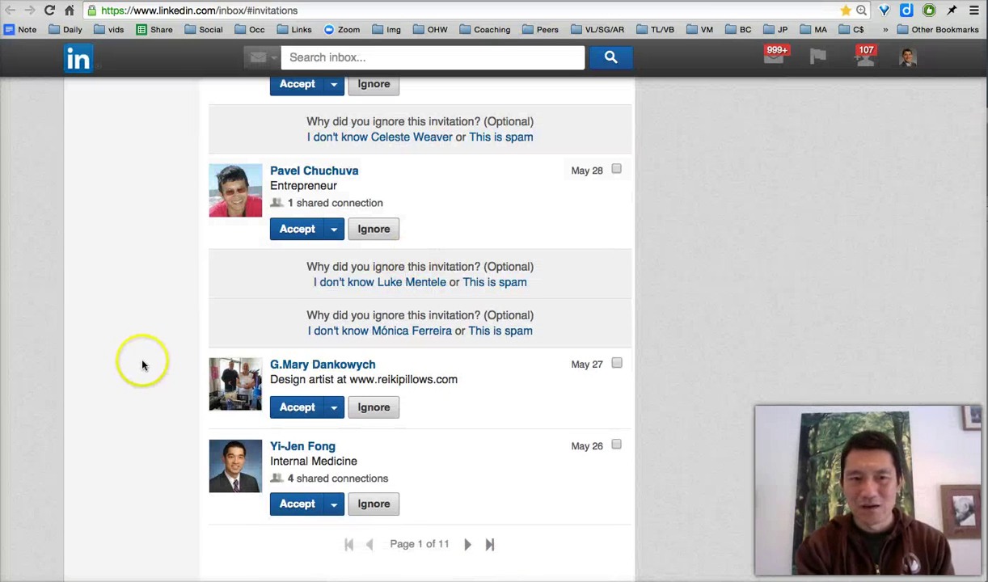
pyautogui.scroll(-1, 158, 356)
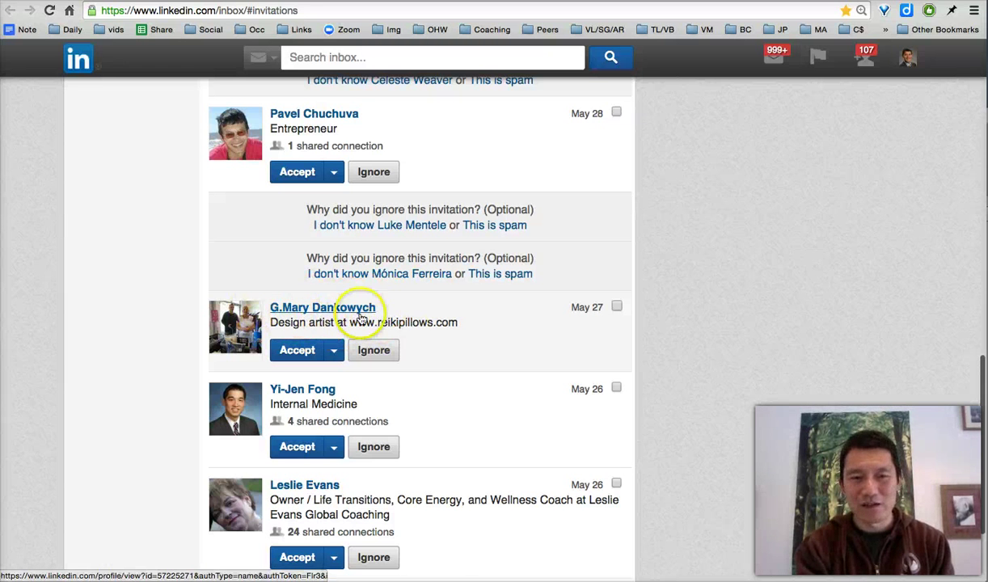
# Check the headlines of the Internal Medicine sender and the Life Transitions, Core Energy, and Wellness Coach
pyautogui.scroll(-3, 441, 329)
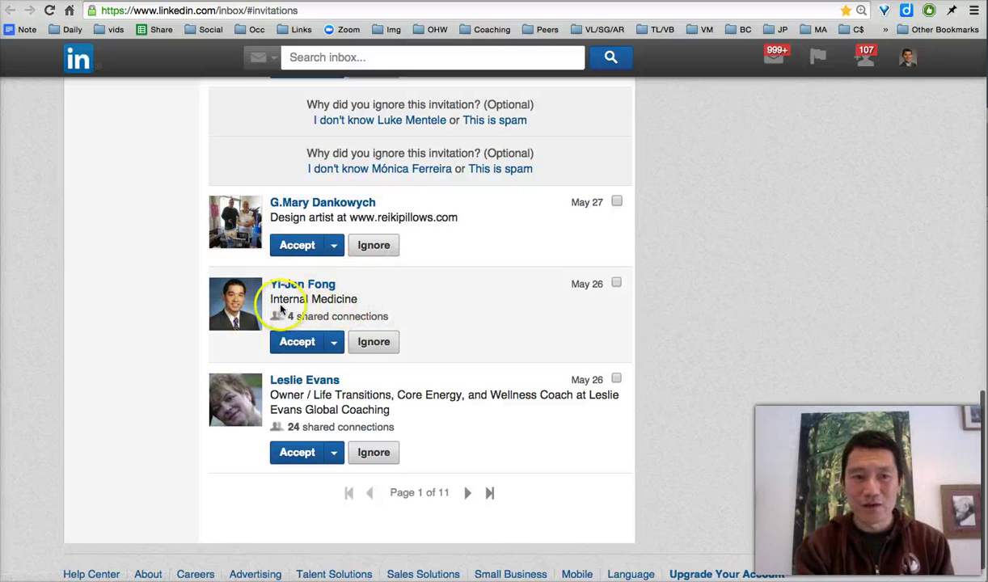
pyautogui.moveTo(276, 302); pyautogui.dragTo(323, 302)
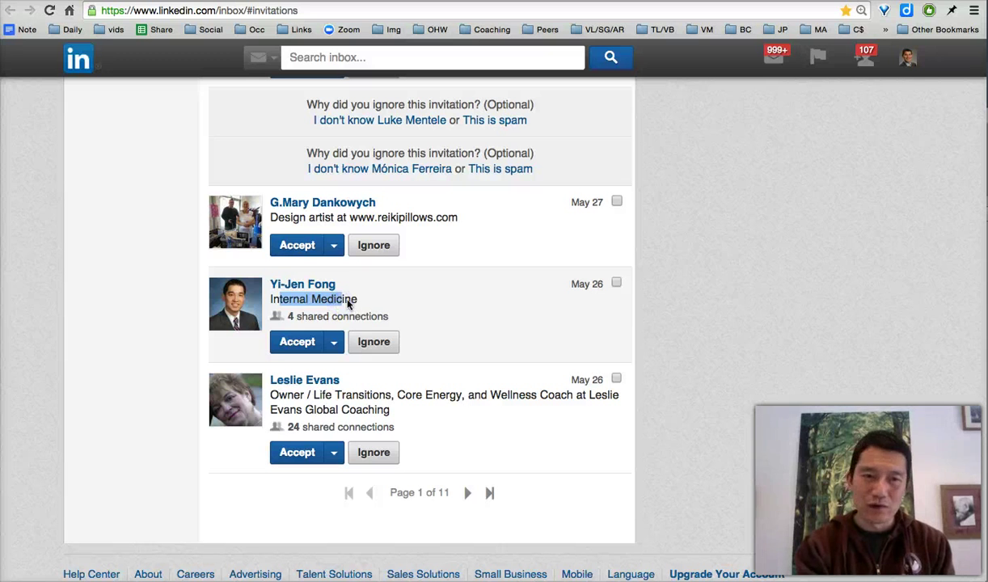
pyautogui.click(349, 303)
pyautogui.scroll(-1, 410, 281)
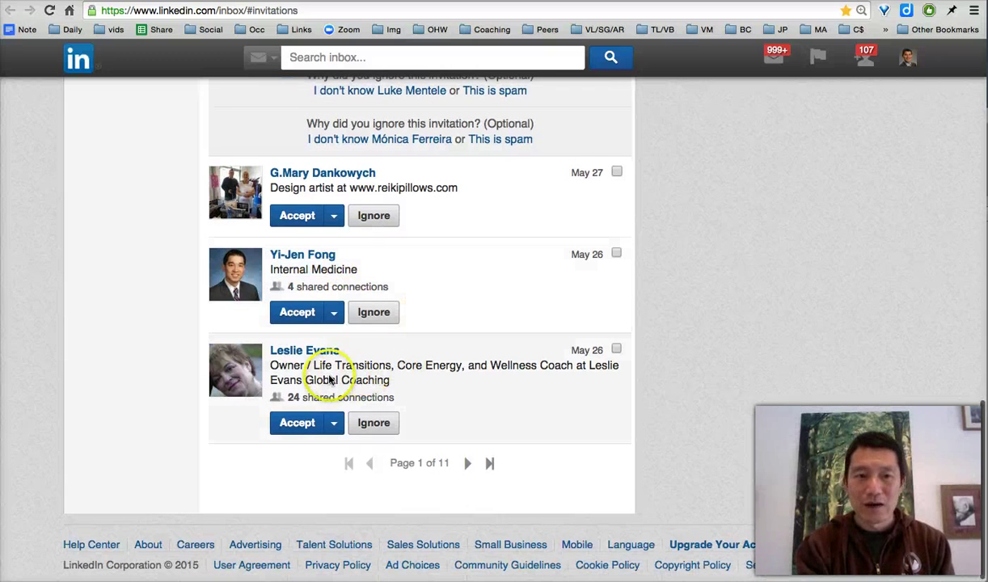
pyautogui.moveTo(330, 368); pyautogui.dragTo(361, 377)
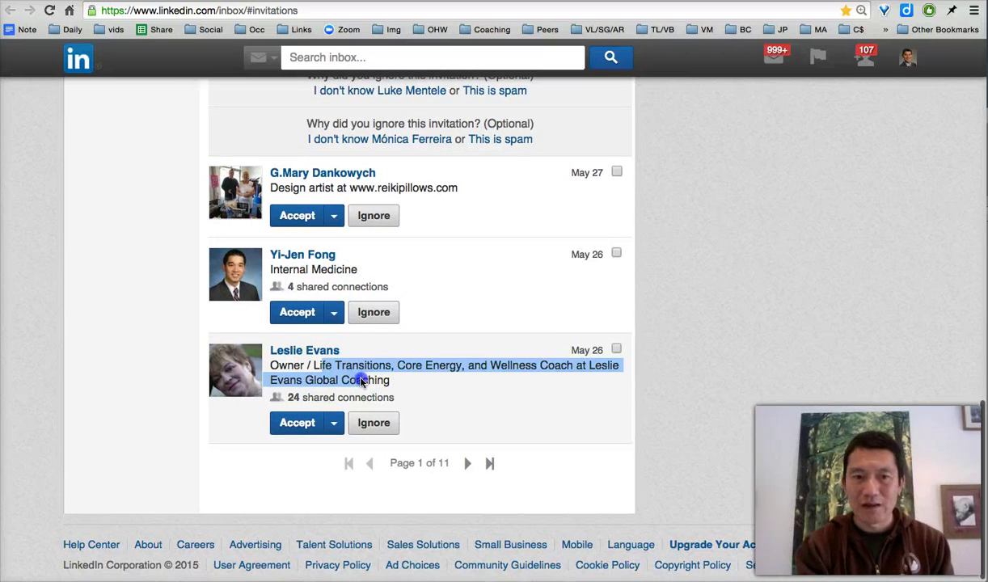
pyautogui.click(387, 382)
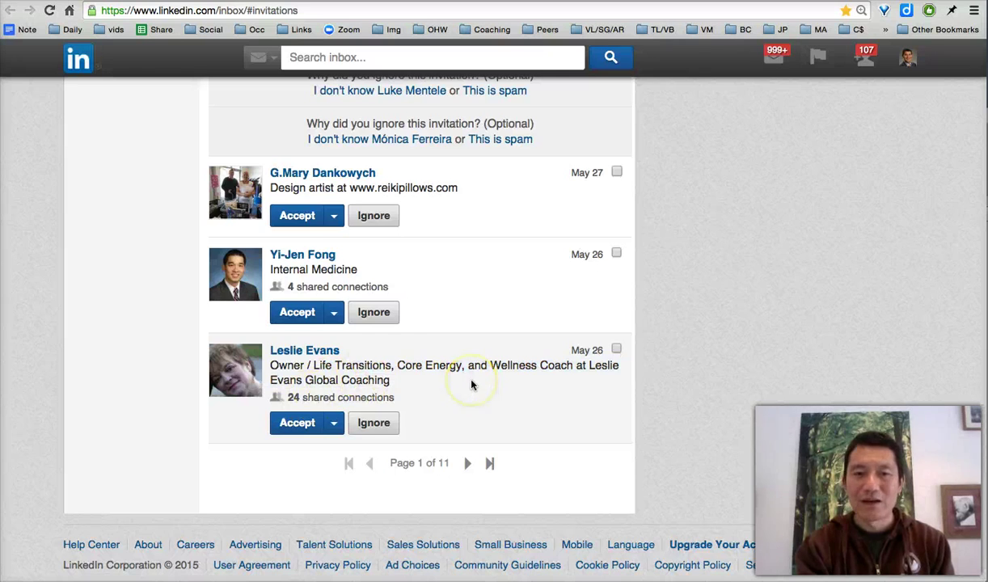
# Select all remaining invitations on this page, look over the selection, and accept them together
pyautogui.scroll(15, 473, 385)
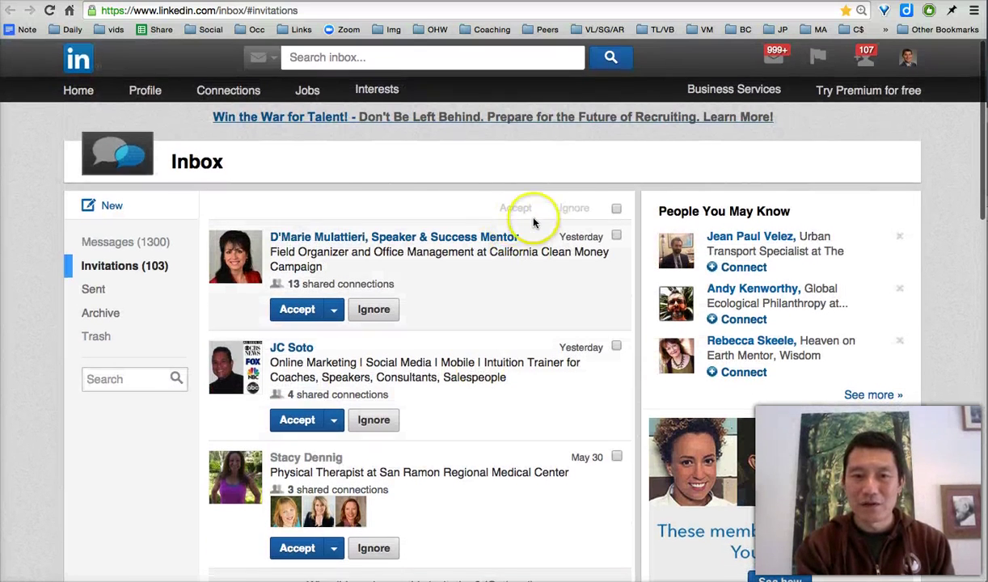
pyautogui.click(617, 210)
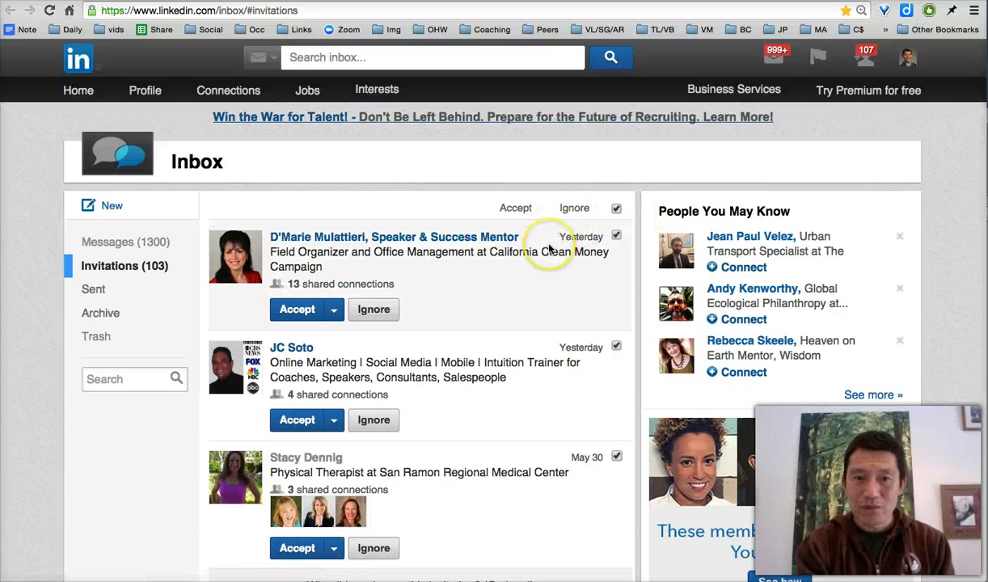
pyautogui.scroll(-9, 549, 248)
pyautogui.scroll(-5, 550, 248)
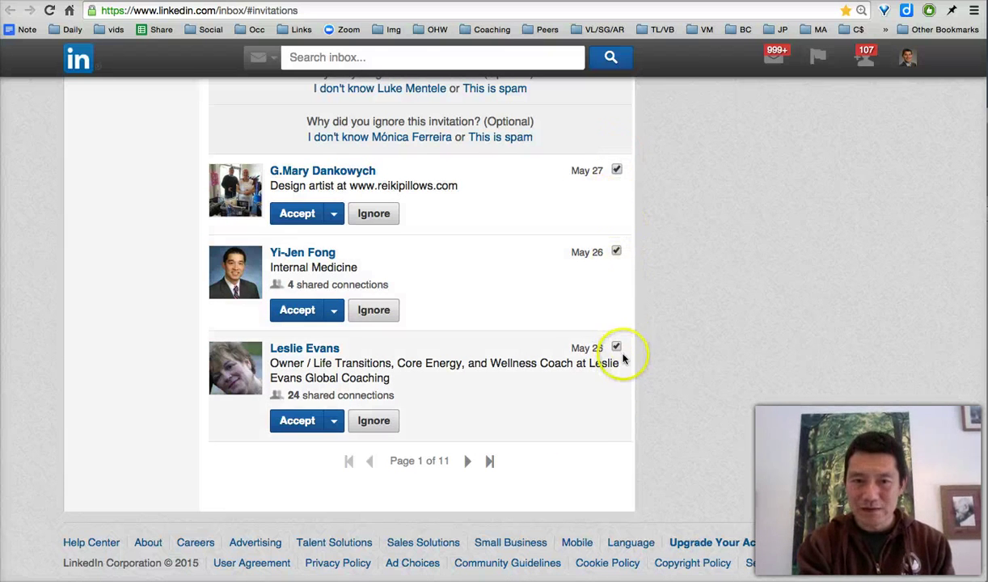
pyautogui.scroll(15, 620, 368)
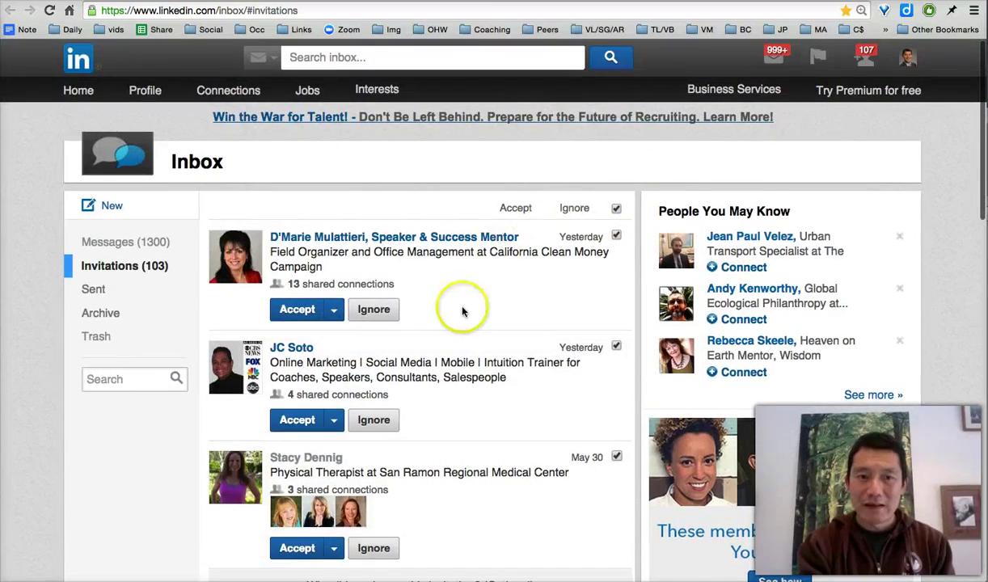
pyautogui.scroll(-5, 461, 312)
pyautogui.scroll(-5, 462, 314)
pyautogui.scroll(10, 462, 314)
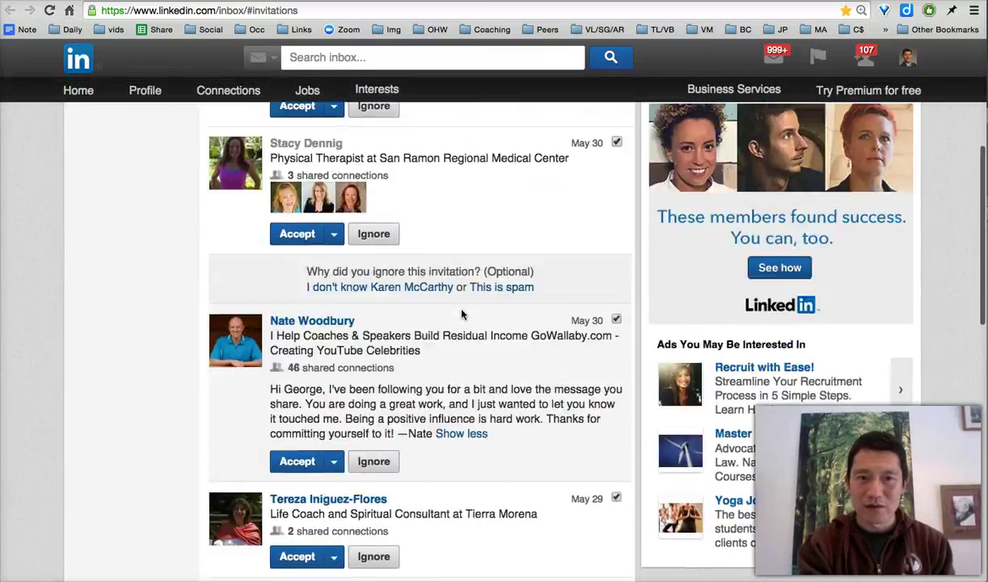
pyautogui.click(479, 191)
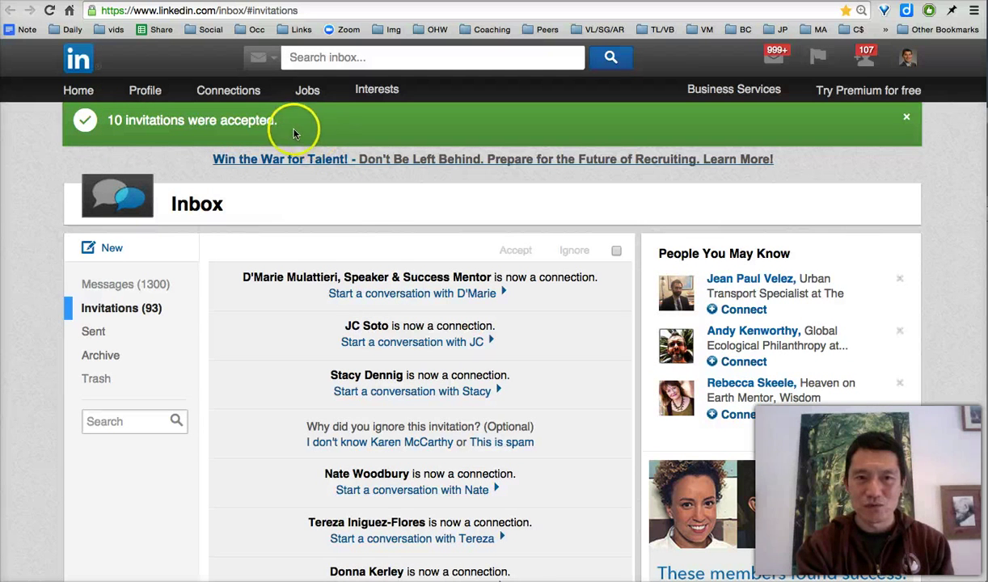
# Look through the list of newly accepted connections and ignored invitations
pyautogui.scroll(-2, 556, 310)
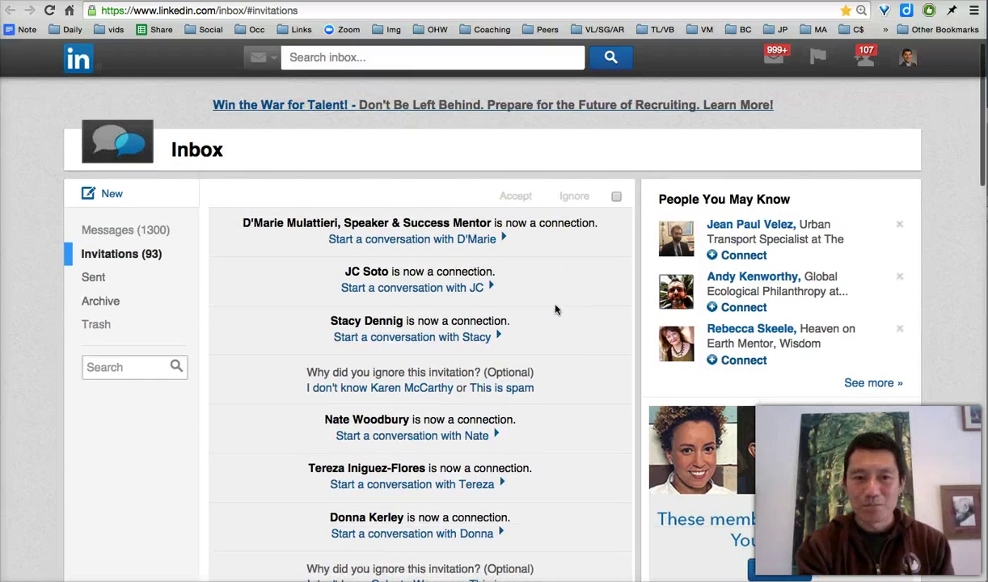
pyautogui.scroll(1, 555, 310)
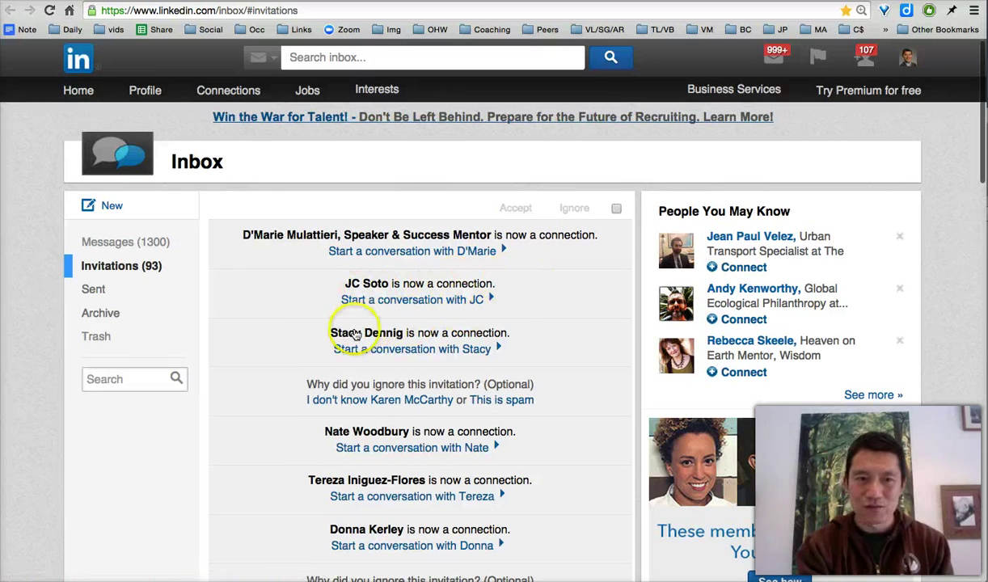
pyautogui.scroll(-2, 477, 338)
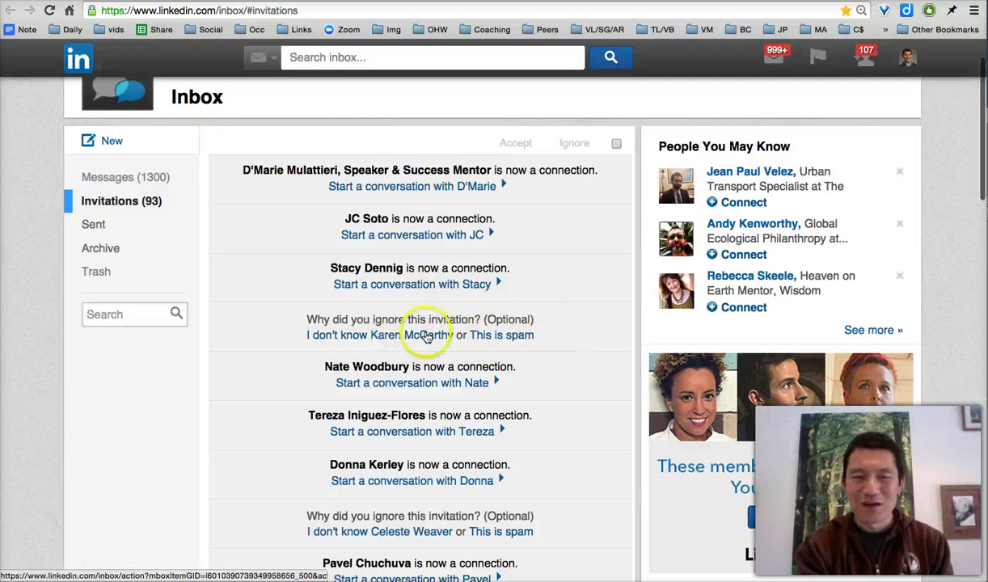
pyautogui.scroll(-2, 561, 337)
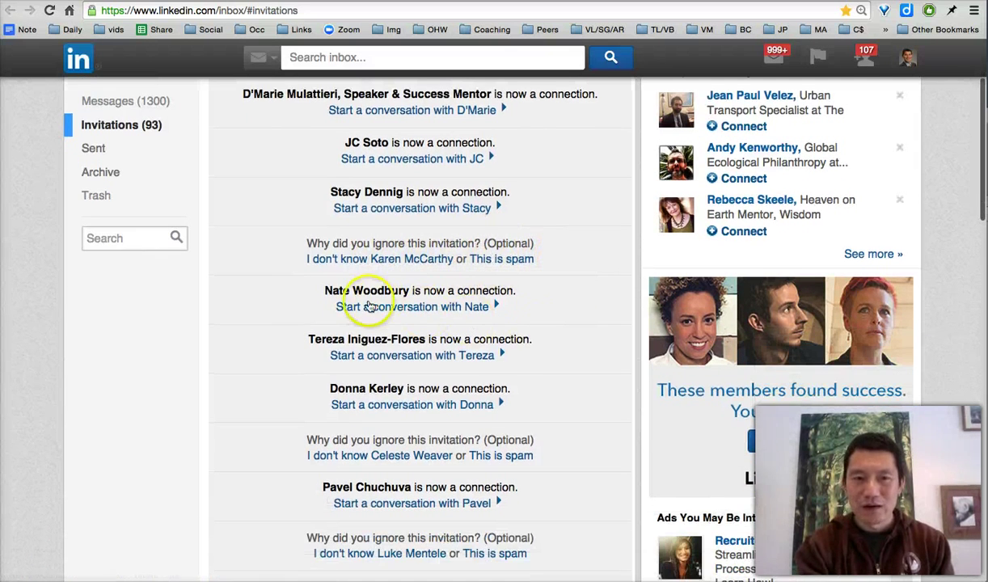
pyautogui.scroll(-1, 576, 311)
pyautogui.scroll(-2, 600, 308)
pyautogui.scroll(-7, 598, 285)
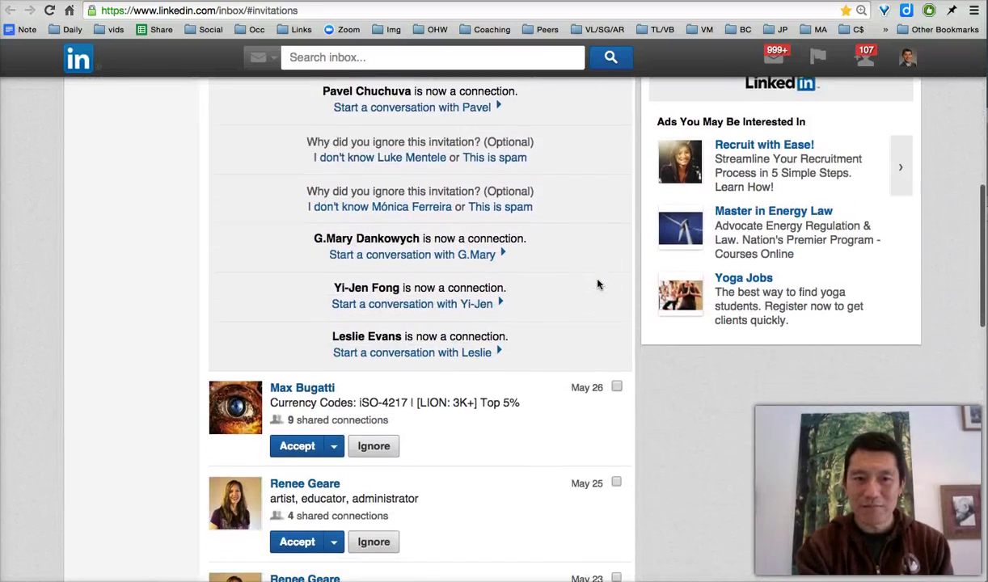
# Check the headline of the "Currency Codes: iSO-4217" sender and ignore that invitation
pyautogui.scroll(-4, 637, 283)
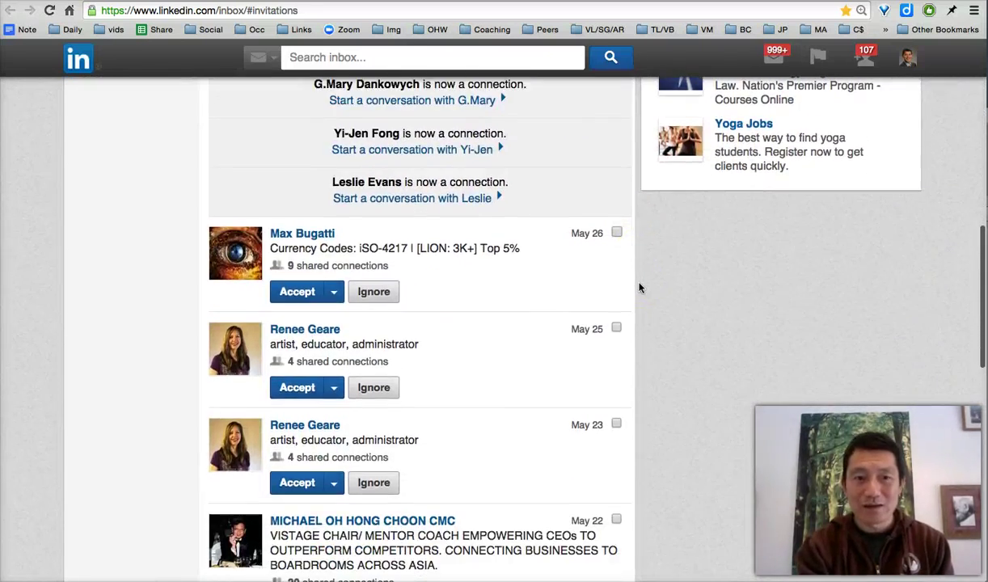
pyautogui.scroll(-2, 639, 288)
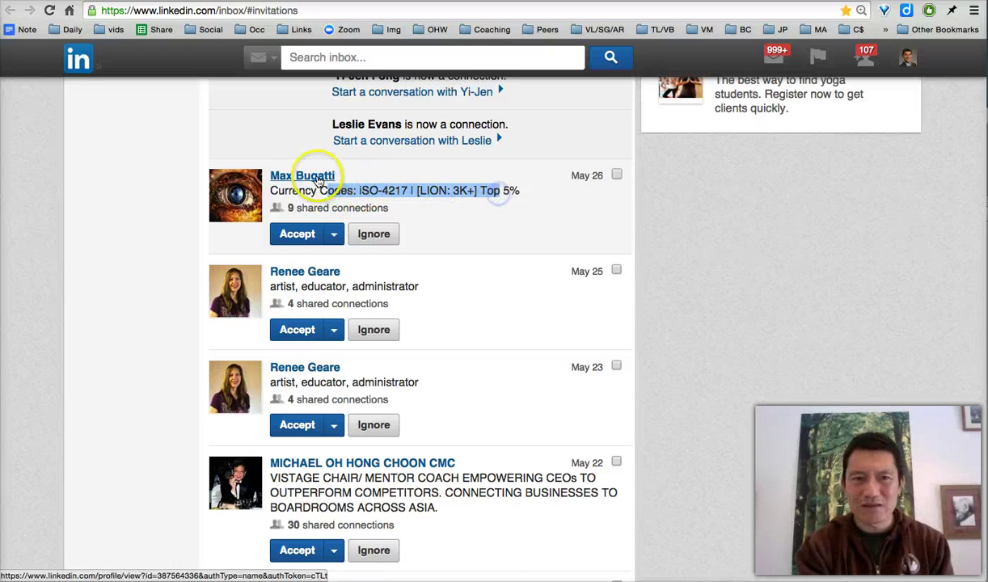
pyautogui.moveTo(304, 182)
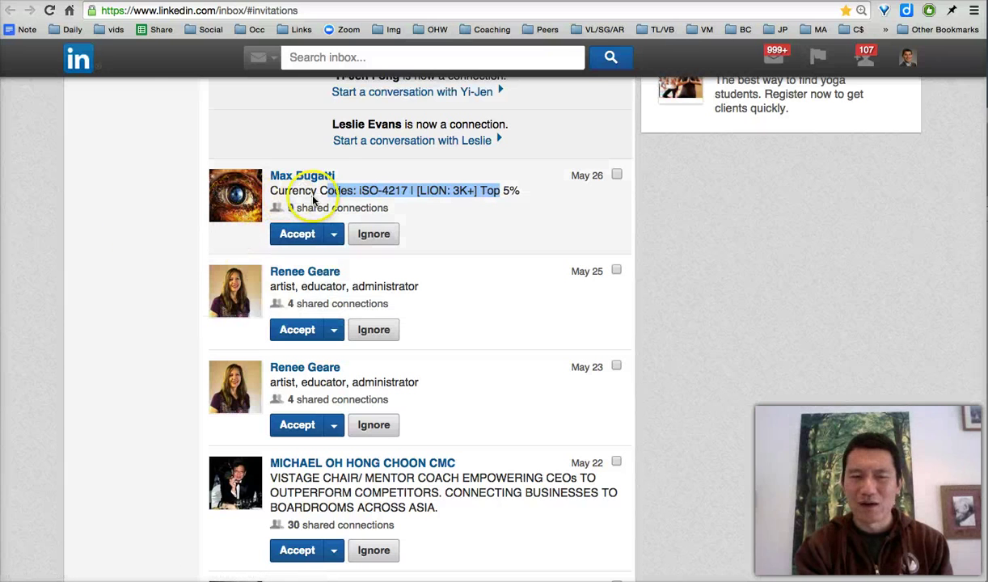
pyautogui.click(380, 239)
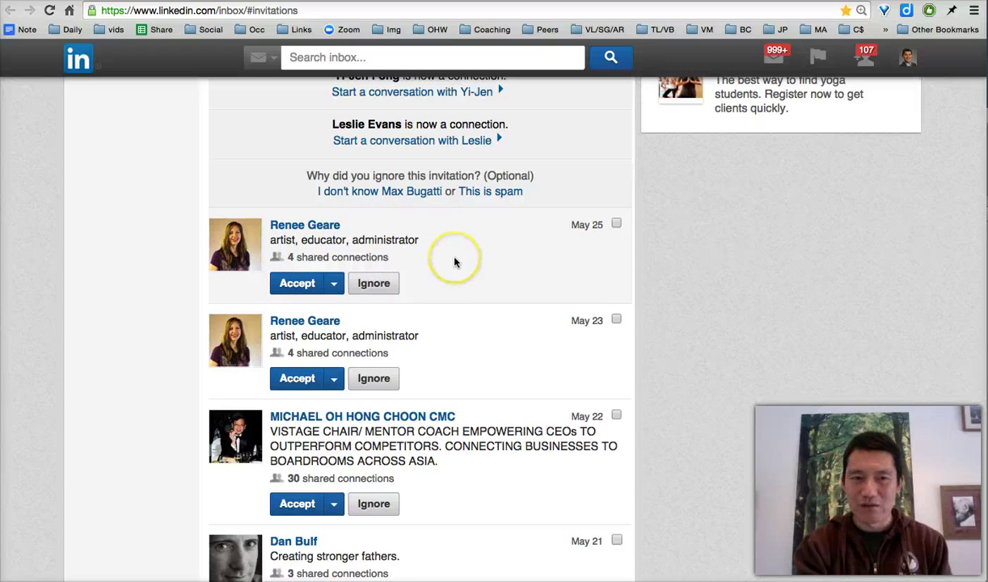
# Read the headline of the Vistage chair and mentor coach who empowers CEOs across Asia, and ignore that invitation
pyautogui.scroll(-2, 454, 261)
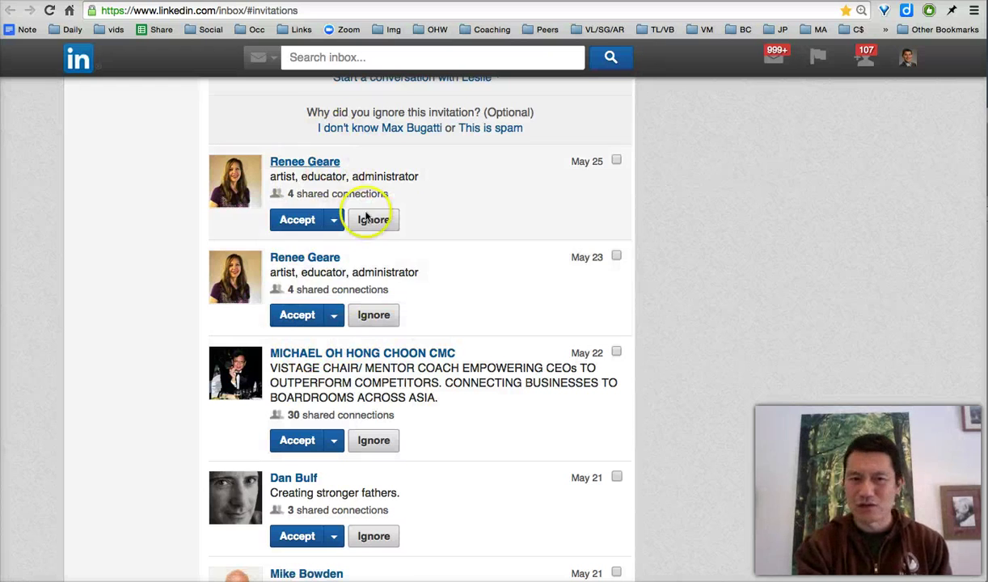
pyautogui.scroll(-2, 488, 263)
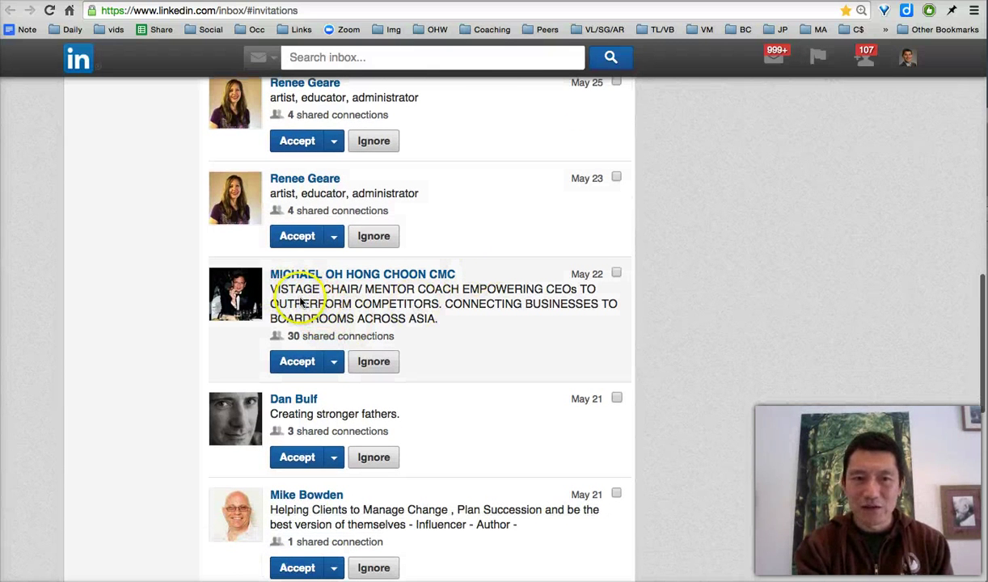
pyautogui.moveTo(282, 290); pyautogui.dragTo(427, 321)
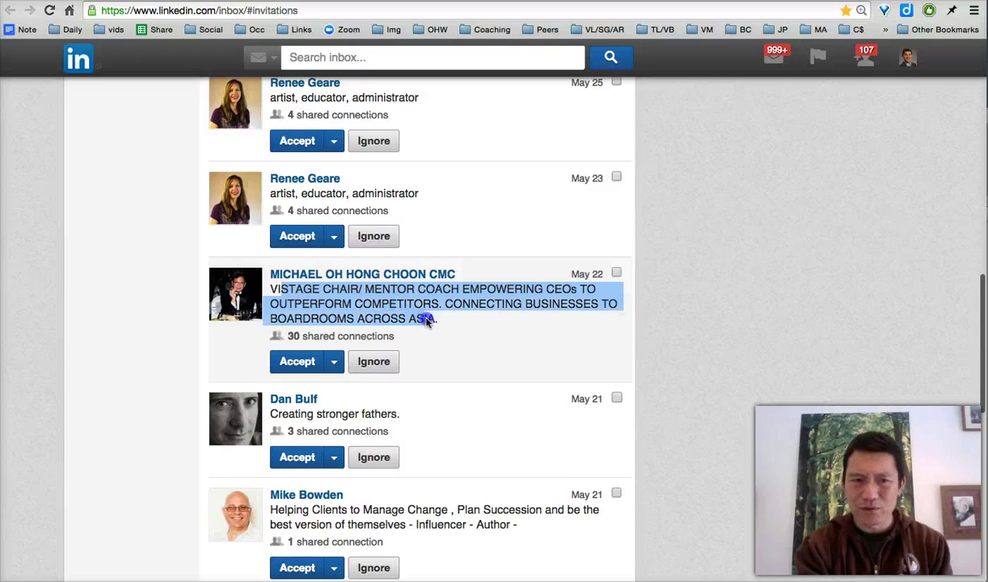
pyautogui.click(385, 313)
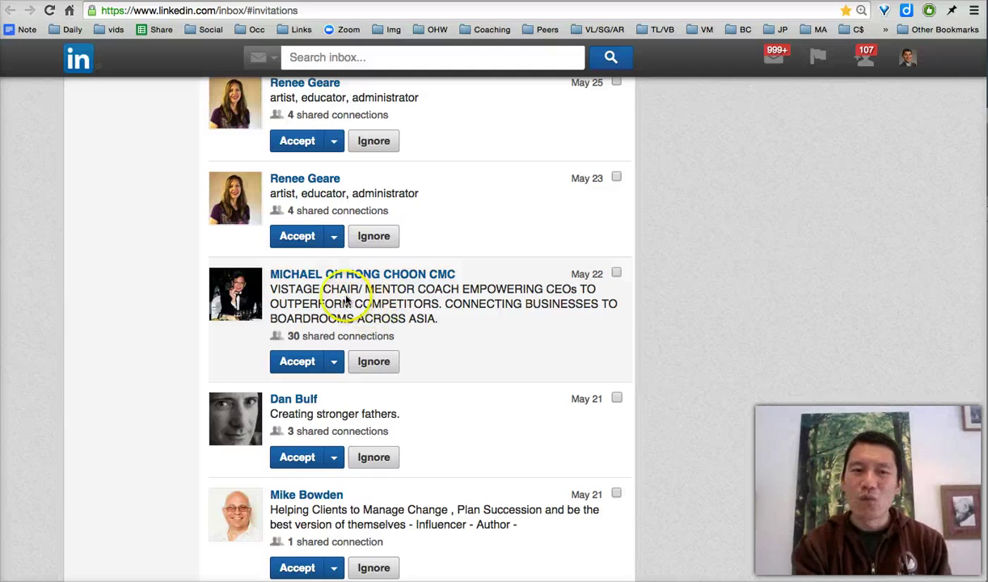
pyautogui.moveTo(324, 292); pyautogui.dragTo(419, 321)
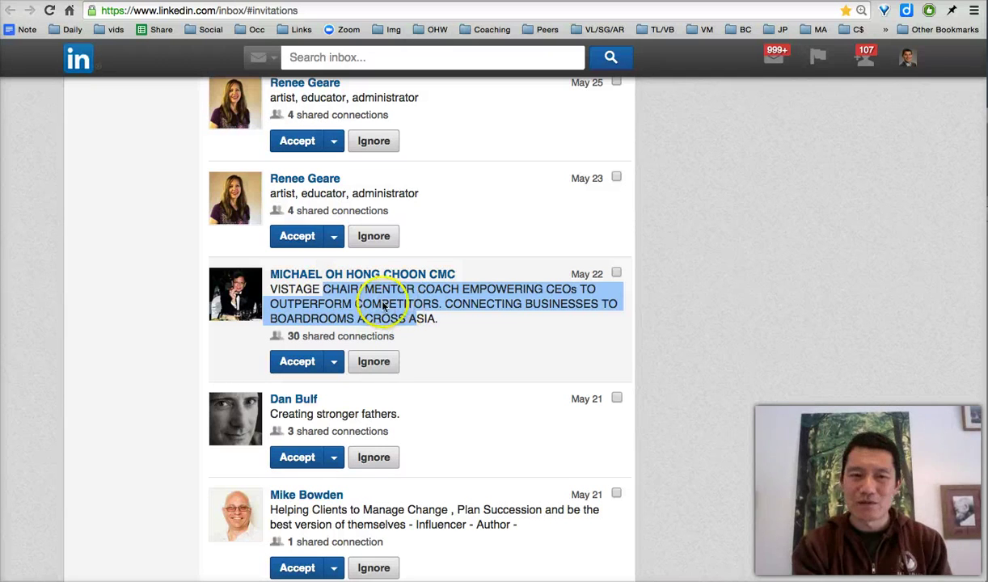
pyautogui.click(342, 299)
pyautogui.moveTo(304, 289); pyautogui.dragTo(380, 315)
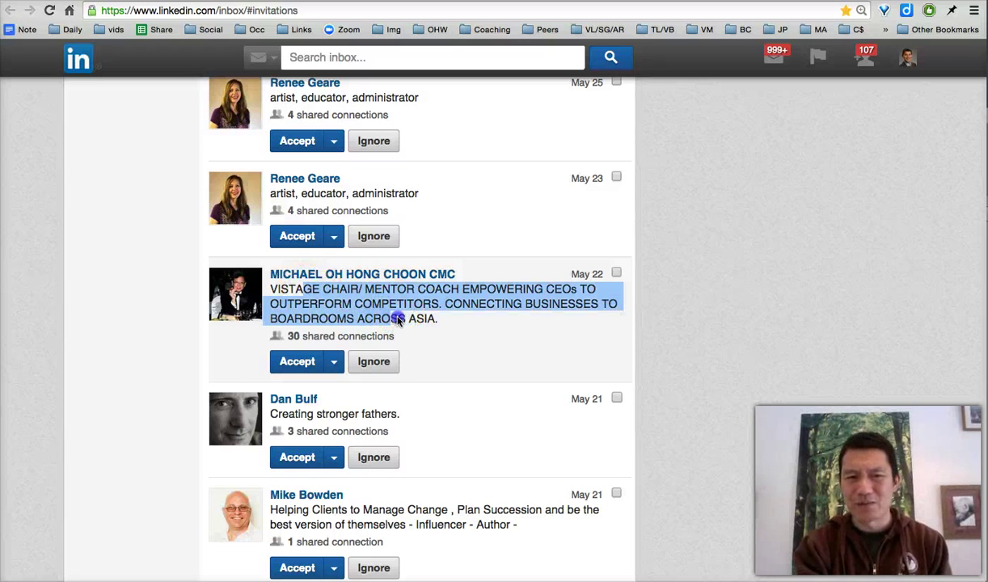
pyautogui.click(417, 309)
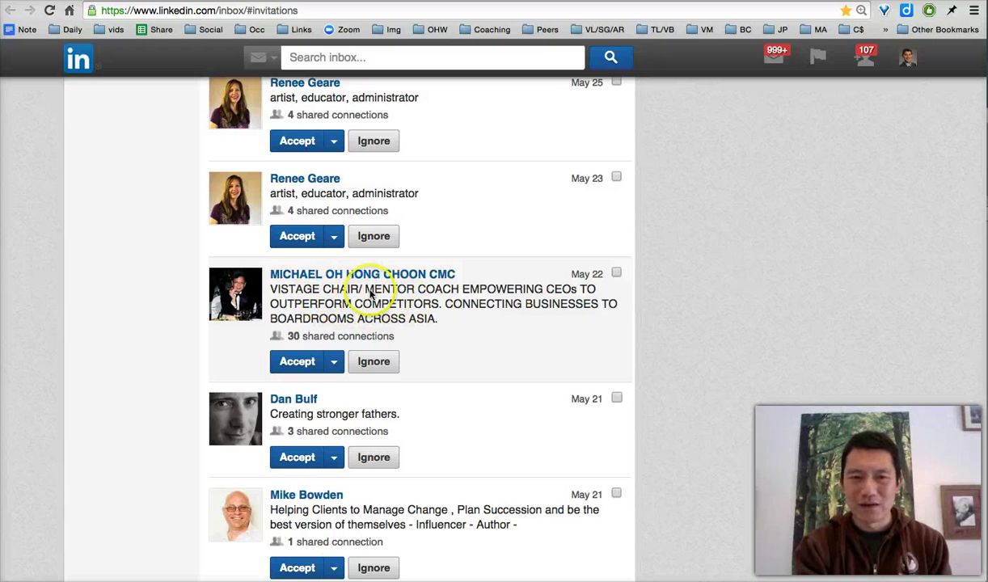
pyautogui.moveTo(350, 294); pyautogui.dragTo(366, 318)
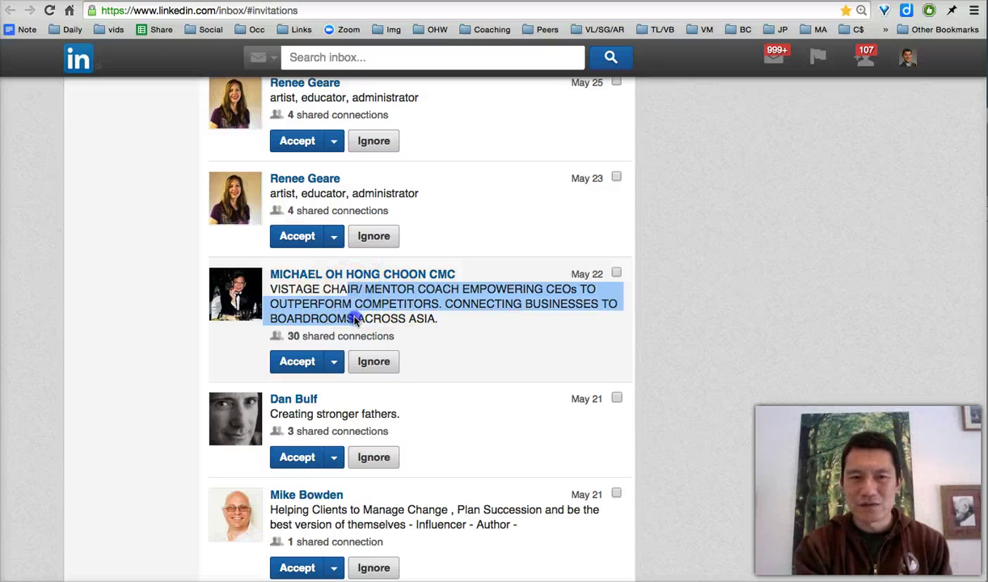
pyautogui.moveTo(322, 289); pyautogui.dragTo(409, 292)
pyautogui.click(391, 316)
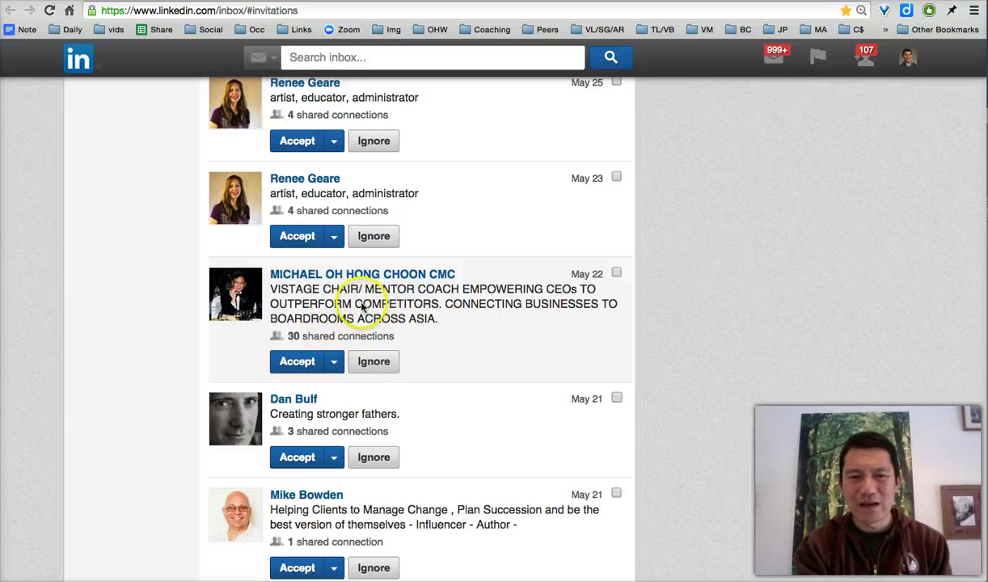
pyautogui.moveTo(314, 294); pyautogui.dragTo(406, 324)
pyautogui.click(416, 306)
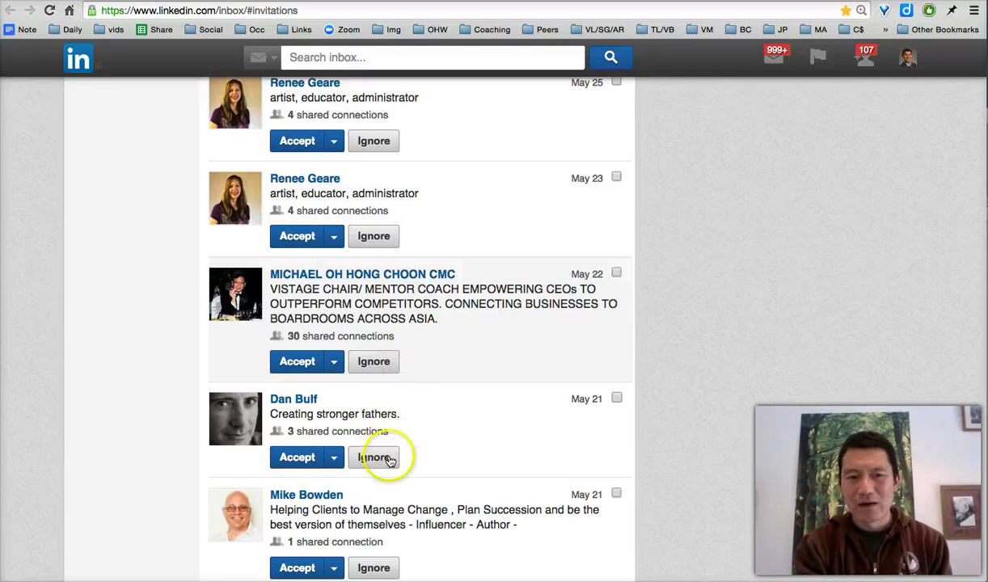
pyautogui.moveTo(350, 289); pyautogui.dragTo(356, 317)
pyautogui.click(374, 360)
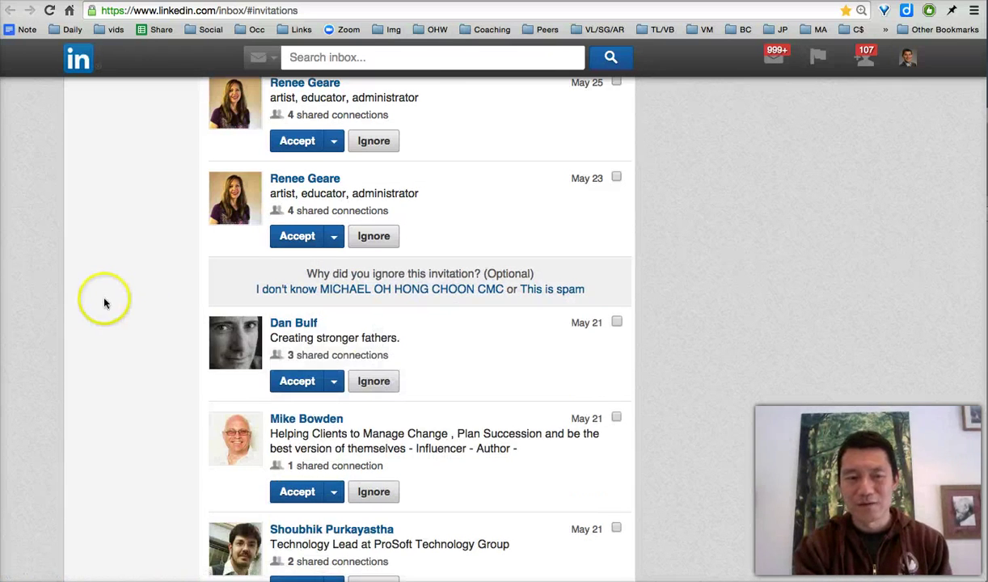
# Read the headlines of the May 21 invitations, from "Creating stronger fathers" to the Technology Lead at ProSoft Technology Group
pyautogui.scroll(-2, 98, 283)
pyautogui.moveTo(301, 282); pyautogui.dragTo(379, 283)
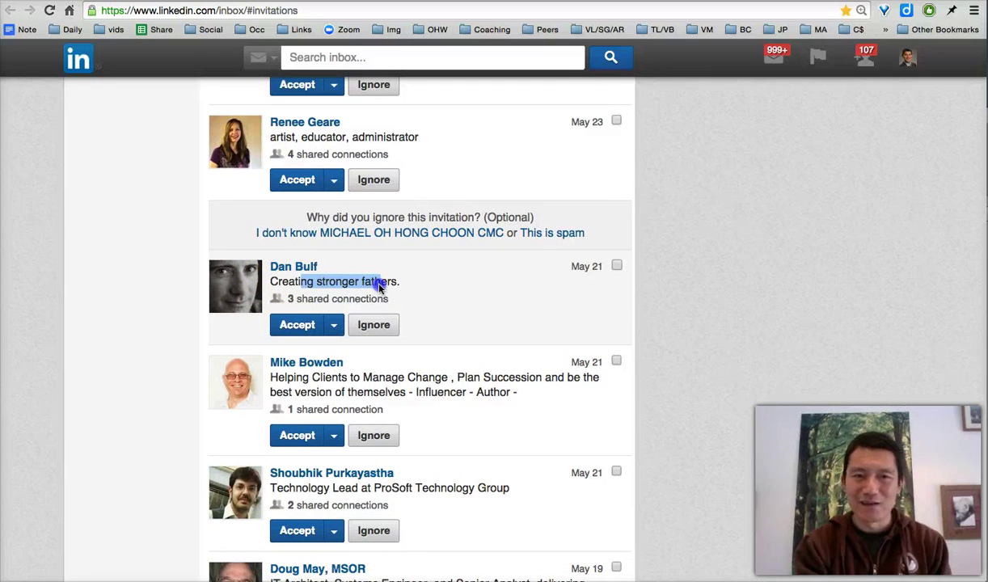
pyautogui.moveTo(307, 273)
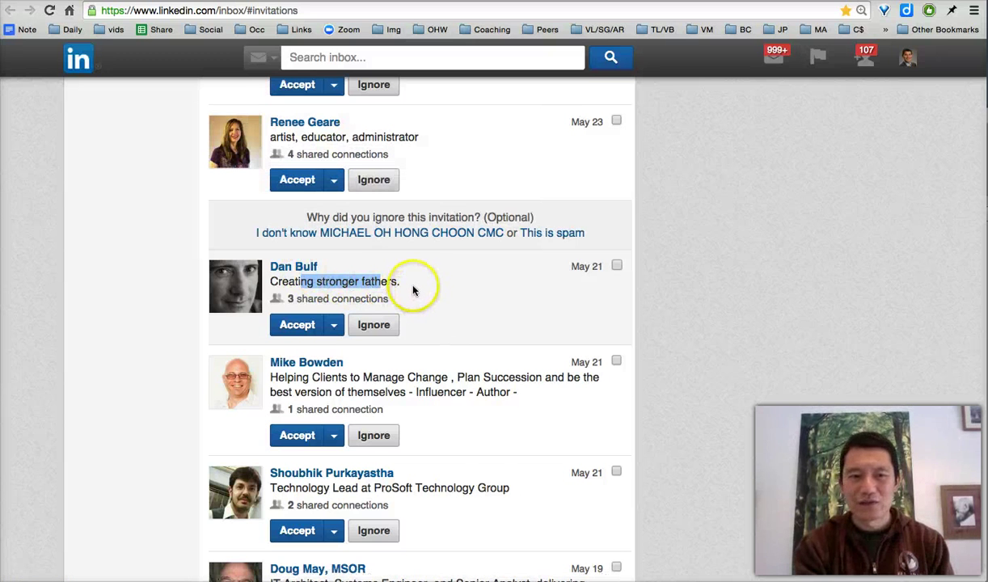
pyautogui.scroll(-3, 414, 284)
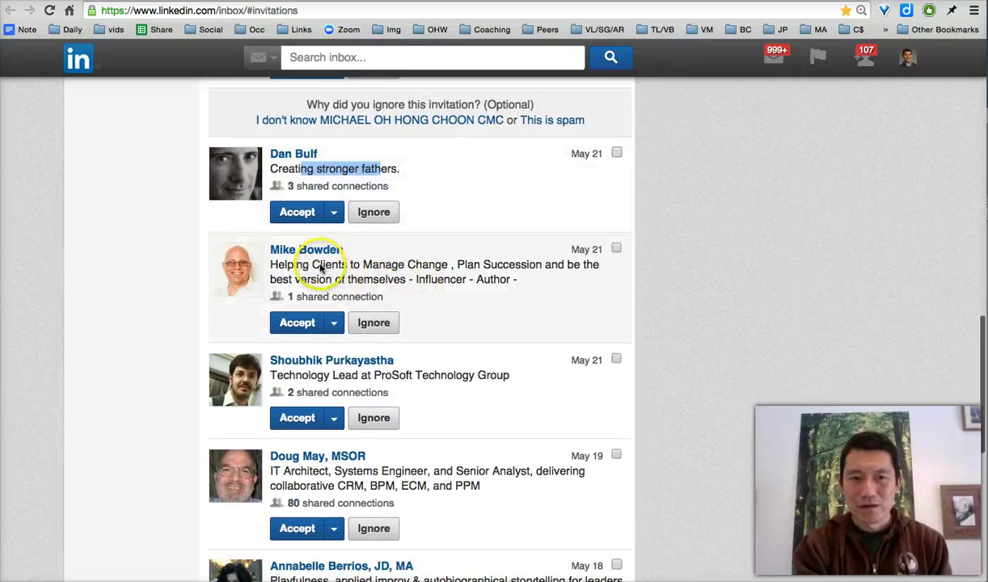
pyautogui.scroll(-1, 364, 271)
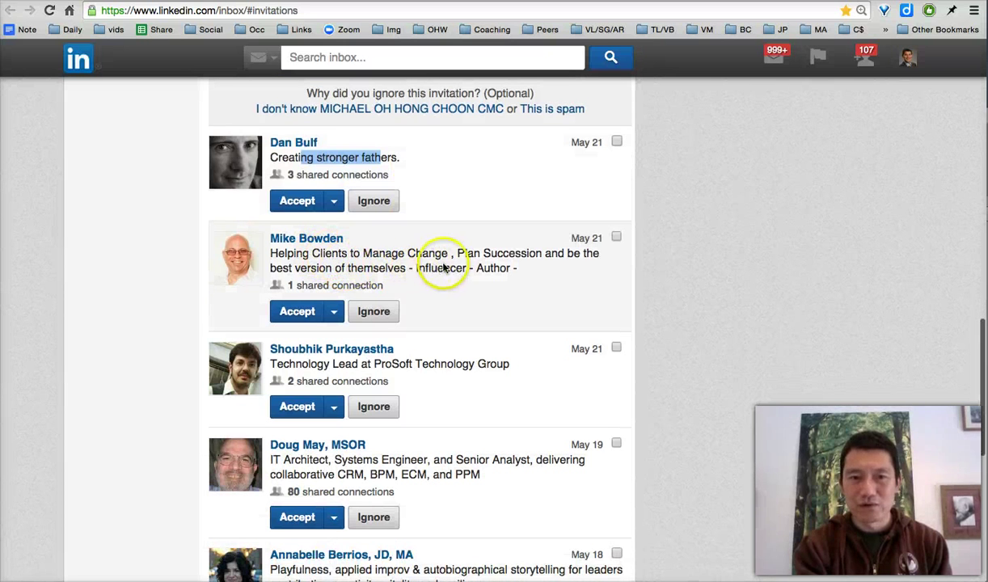
pyautogui.moveTo(349, 253); pyautogui.dragTo(444, 283)
pyautogui.scroll(-2, 420, 356)
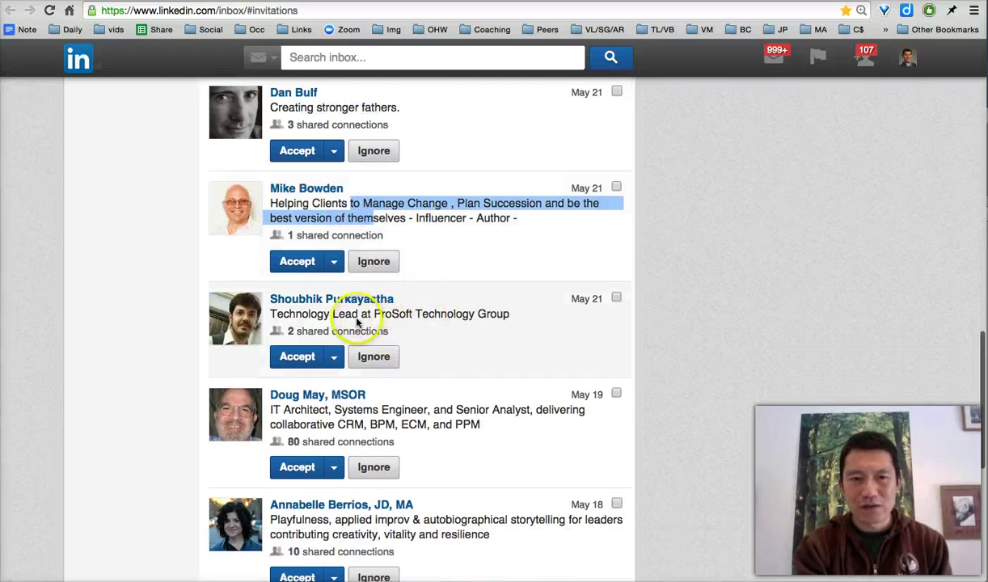
pyautogui.moveTo(330, 315); pyautogui.dragTo(443, 322)
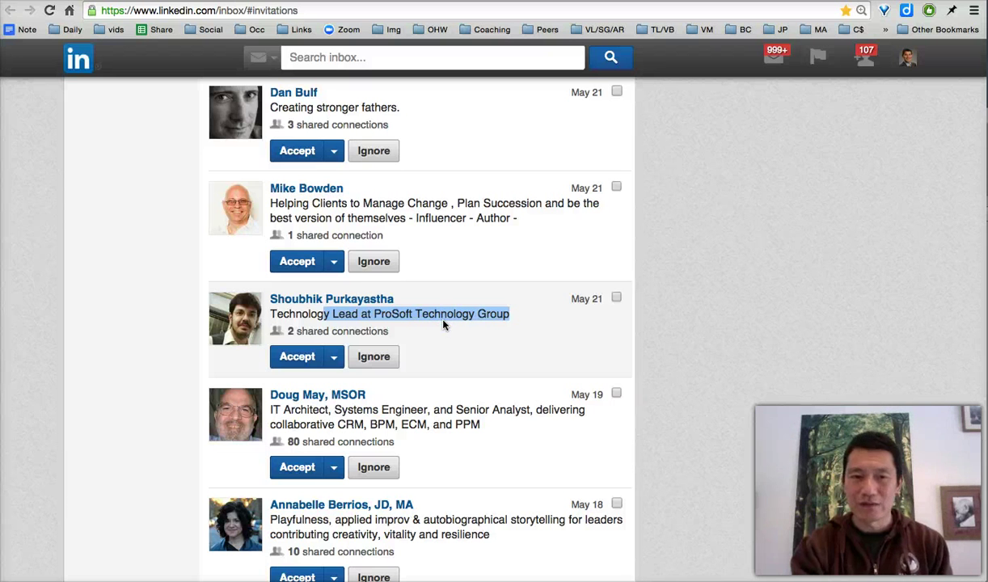
pyautogui.click(394, 316)
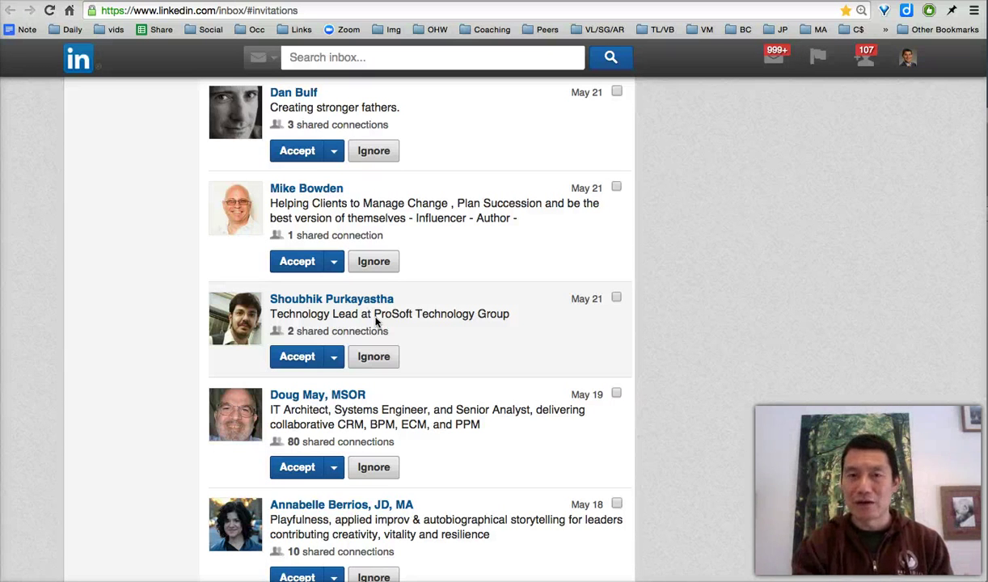
# Open your own profile page from the account options
pyautogui.moveTo(906, 58)
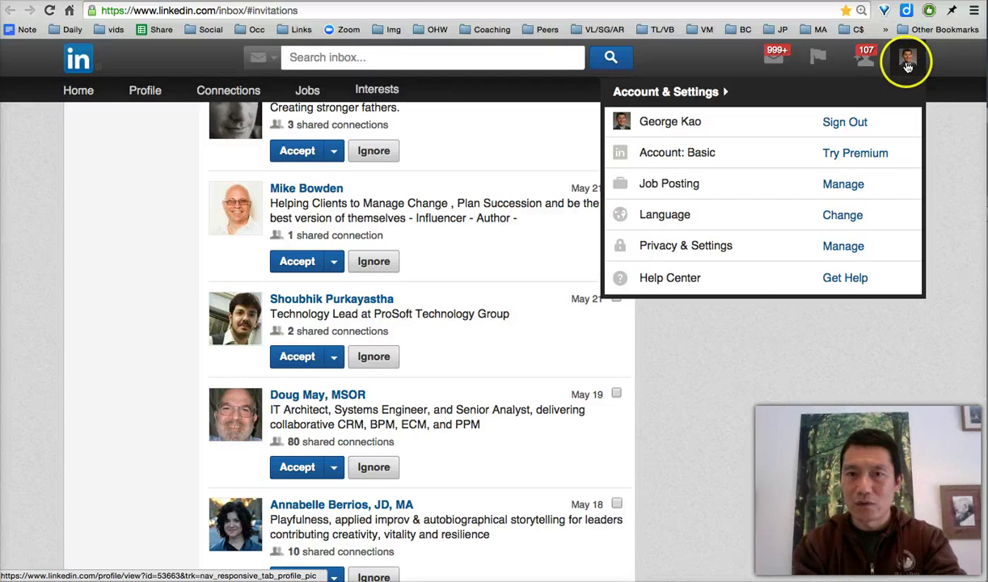
pyautogui.click(907, 60)
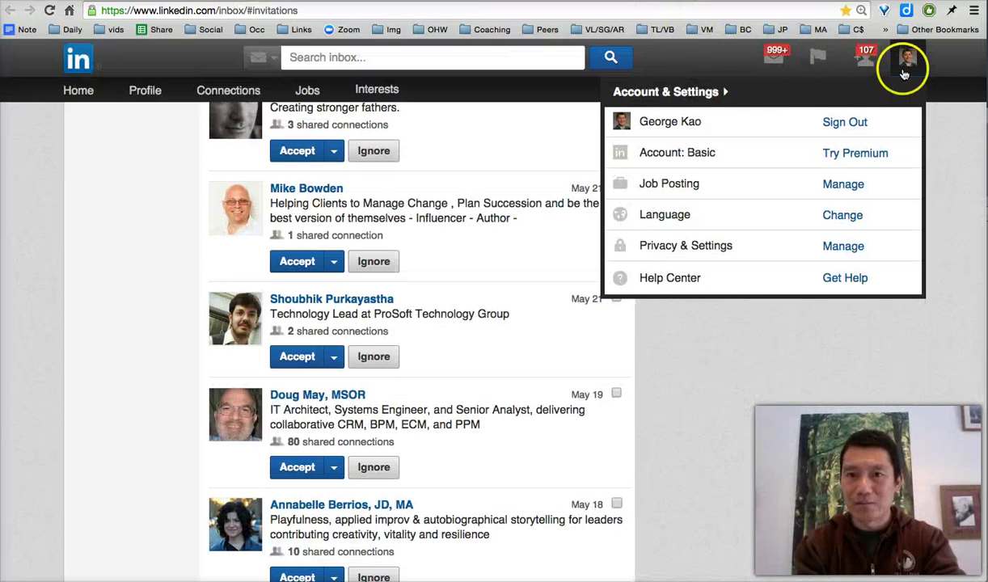
pyautogui.click(910, 61)
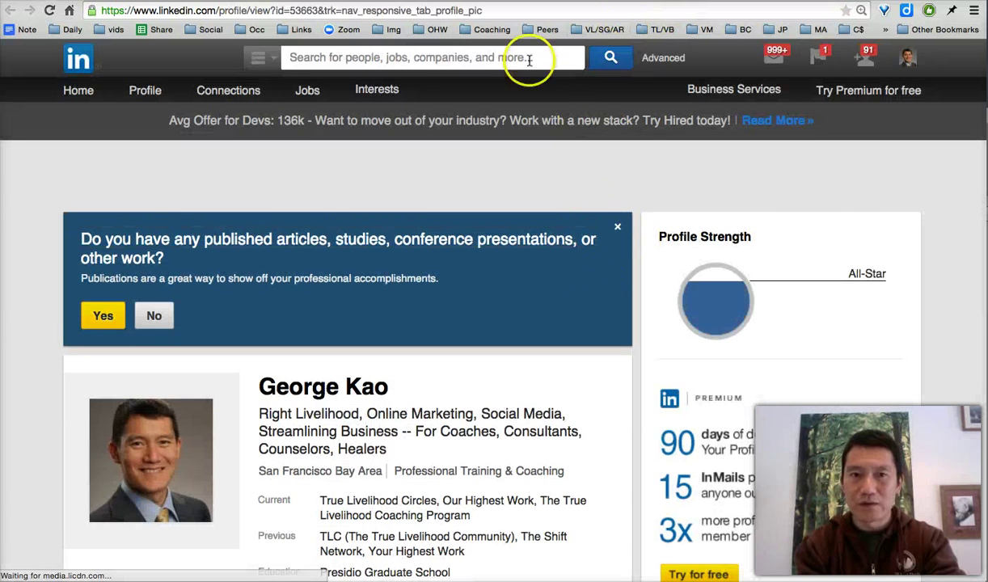
# Open the Privacy & Settings page, signing in with the account password, and check the primary email address
pyautogui.moveTo(902, 60)
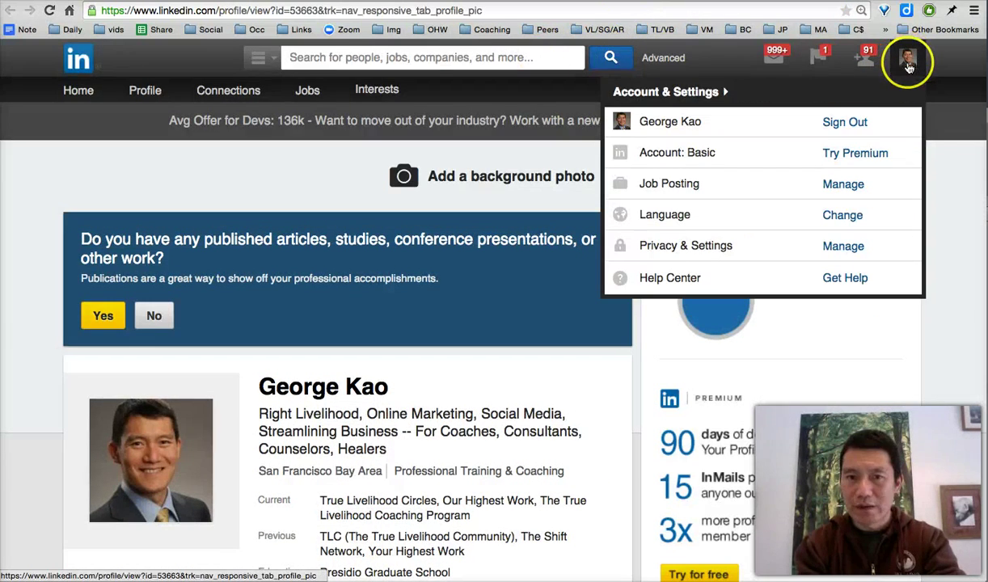
pyautogui.click(842, 249)
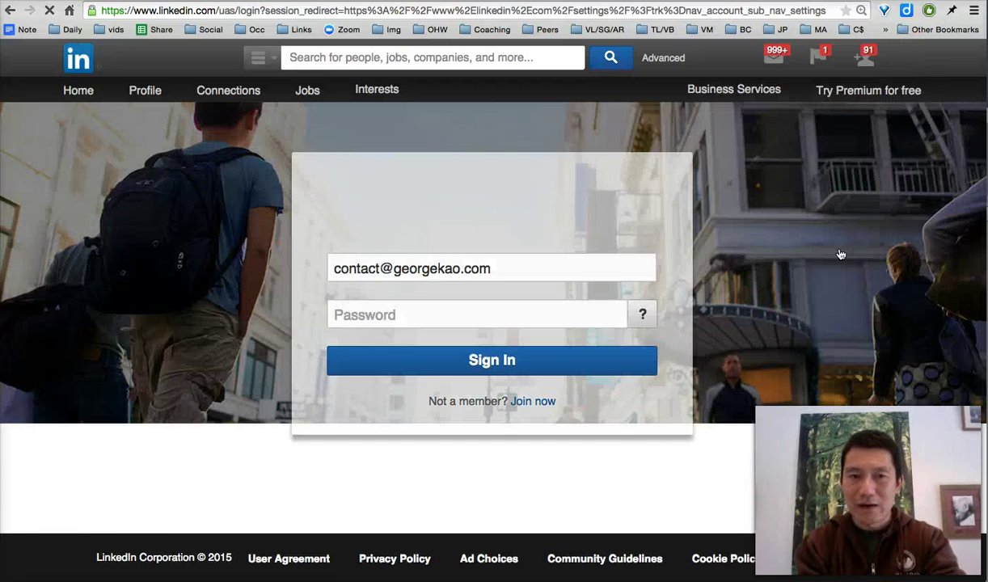
pyautogui.click(604, 299)
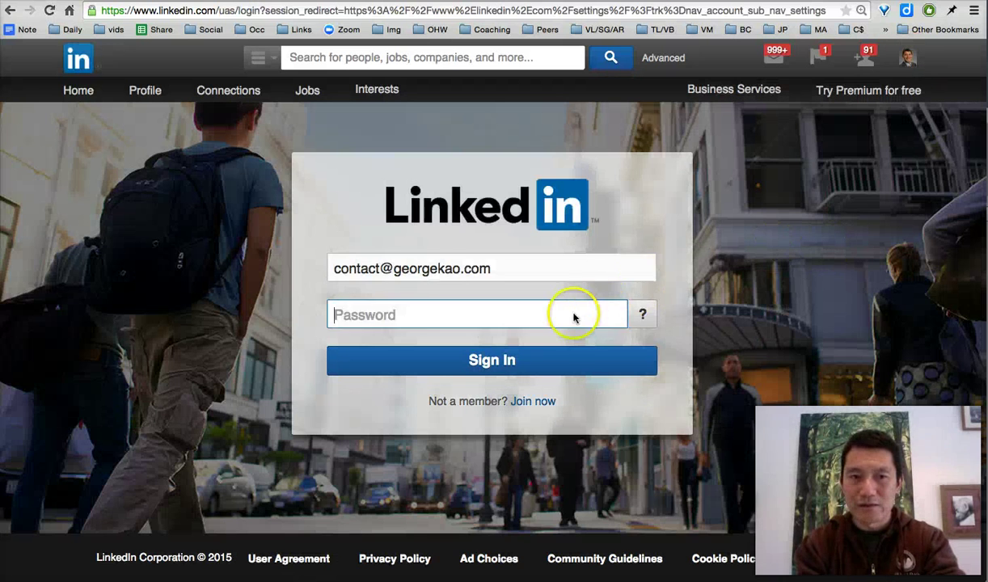
pyautogui.click(457, 360)
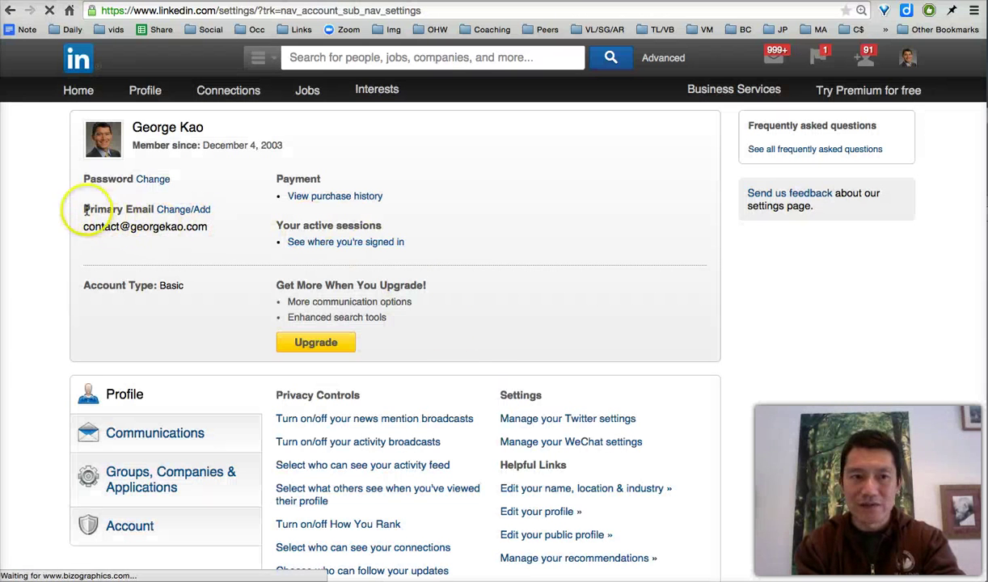
pyautogui.click(96, 228)
pyautogui.moveTo(96, 227); pyautogui.dragTo(210, 230)
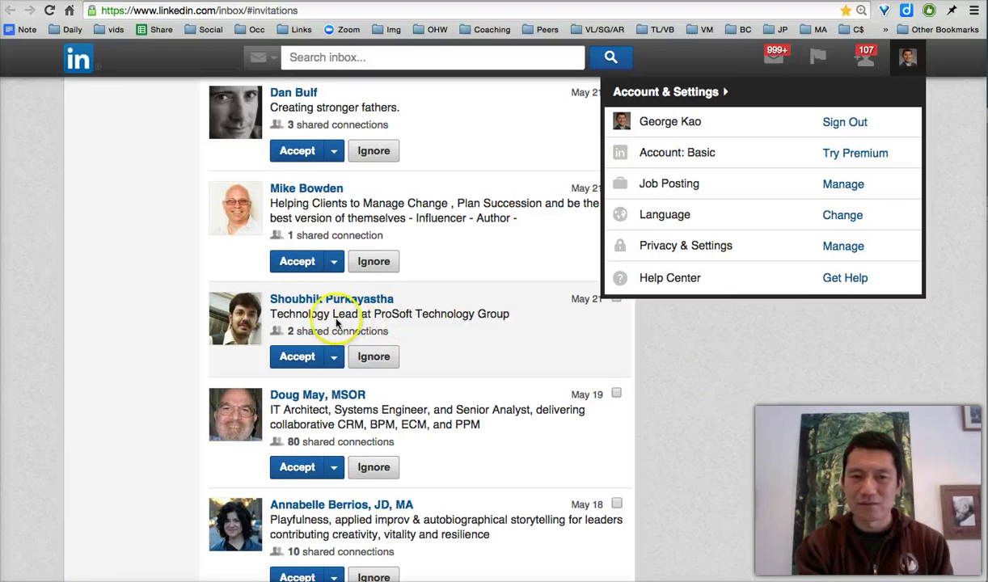
# Return to the pending invitations and ignore the one from the Technology Lead at ProSoft Technology Group
pyautogui.moveTo(908, 64)
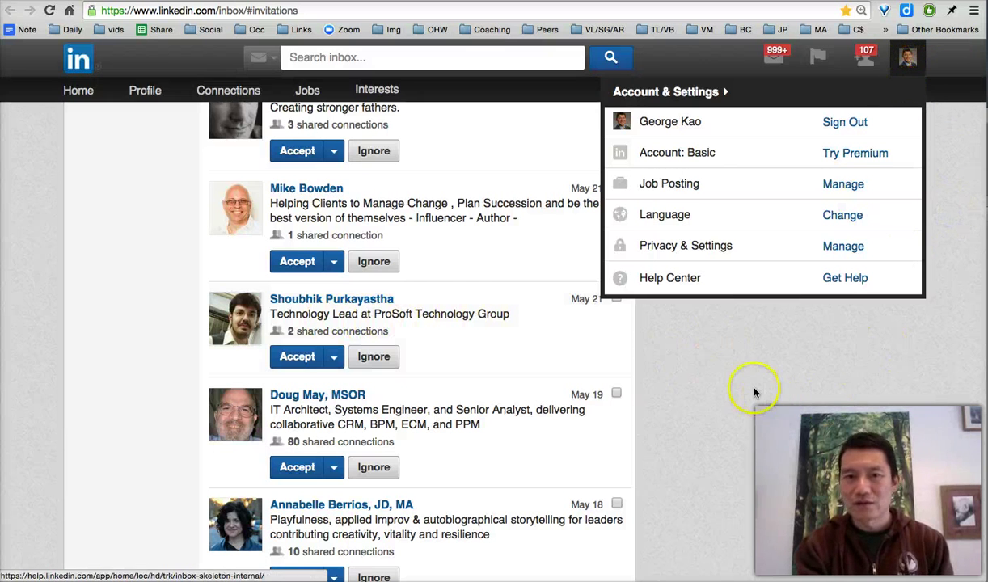
pyautogui.scroll(-1, 426, 327)
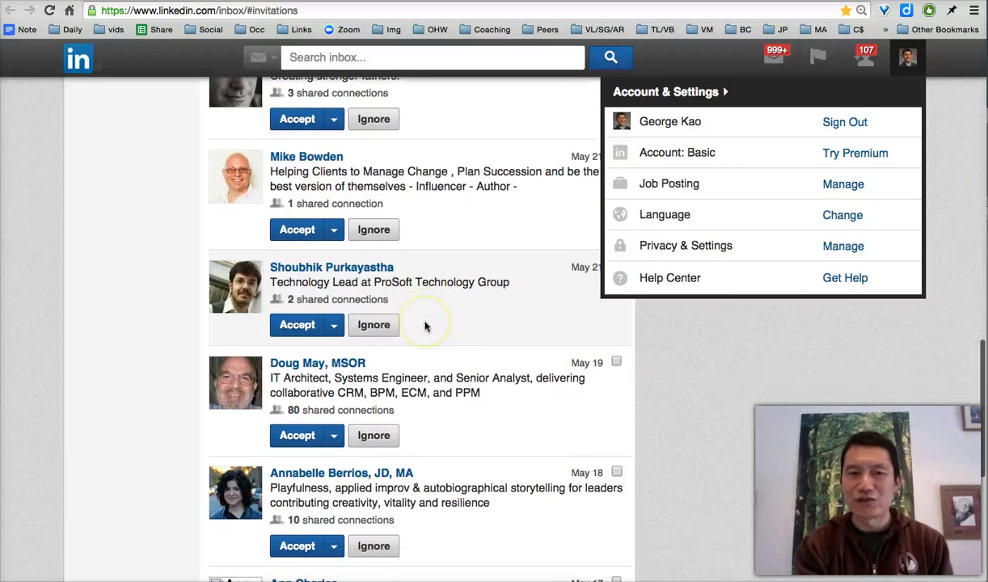
pyautogui.click(373, 325)
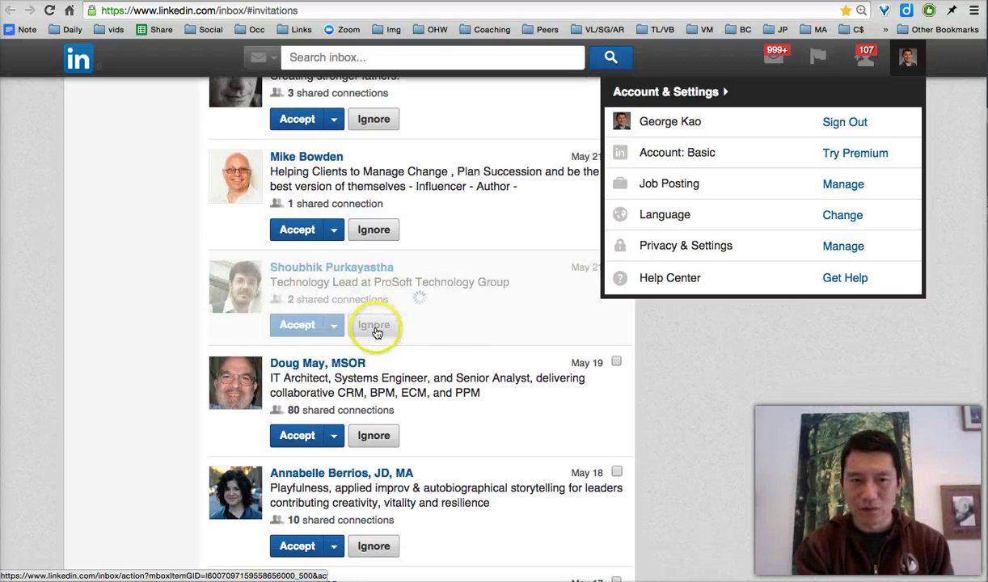
# Read the headlines of the remaining invitations on page 1, from the IT architect to the Sustain-Life.org director and the non-traditional marketing expert
pyautogui.moveTo(347, 331); pyautogui.dragTo(407, 337)
pyautogui.scroll(-3, 405, 335)
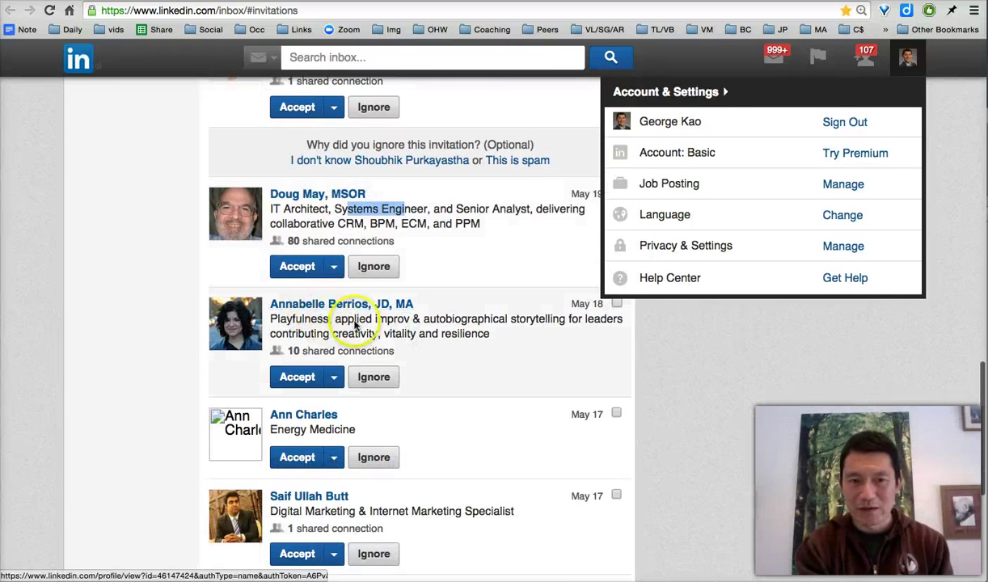
pyautogui.scroll(-3, 480, 333)
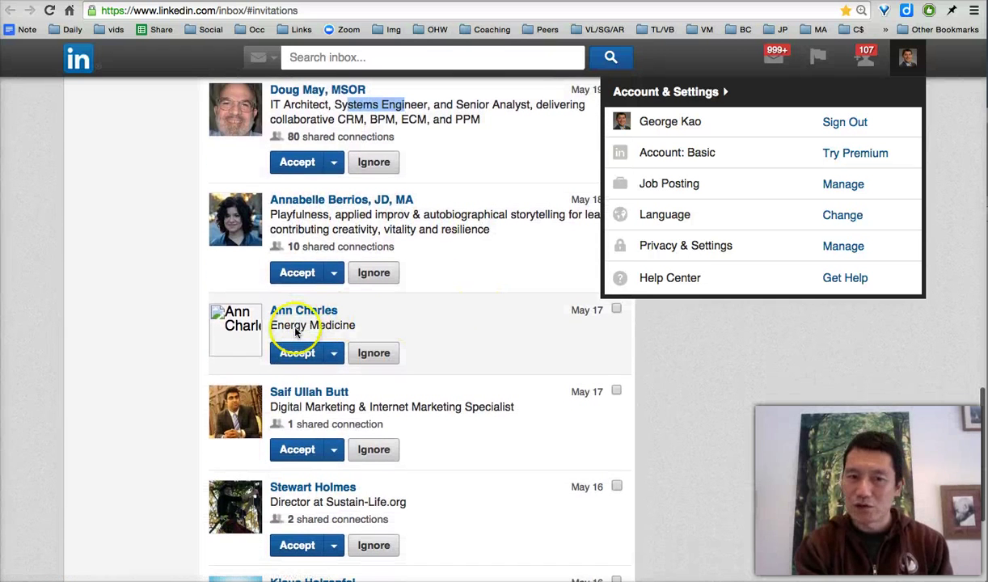
pyautogui.scroll(-2, 417, 336)
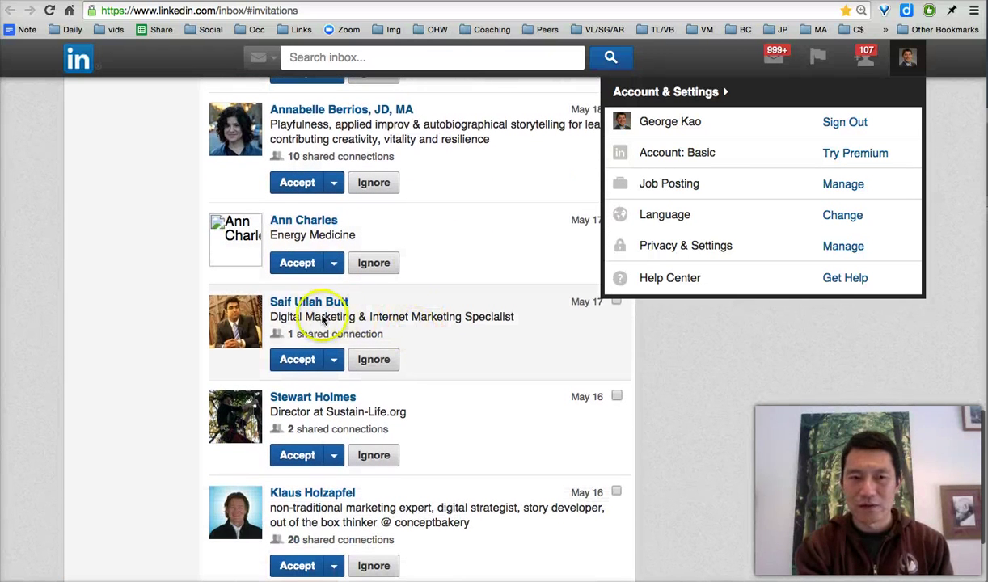
pyautogui.doubleClick(360, 317)
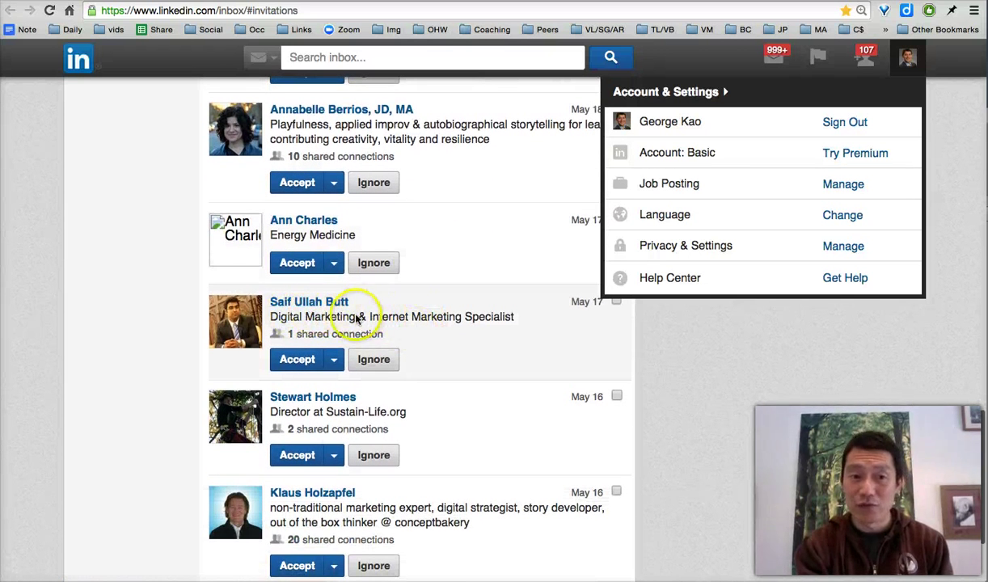
pyautogui.moveTo(361, 317); pyautogui.dragTo(404, 322)
pyautogui.scroll(-3, 457, 315)
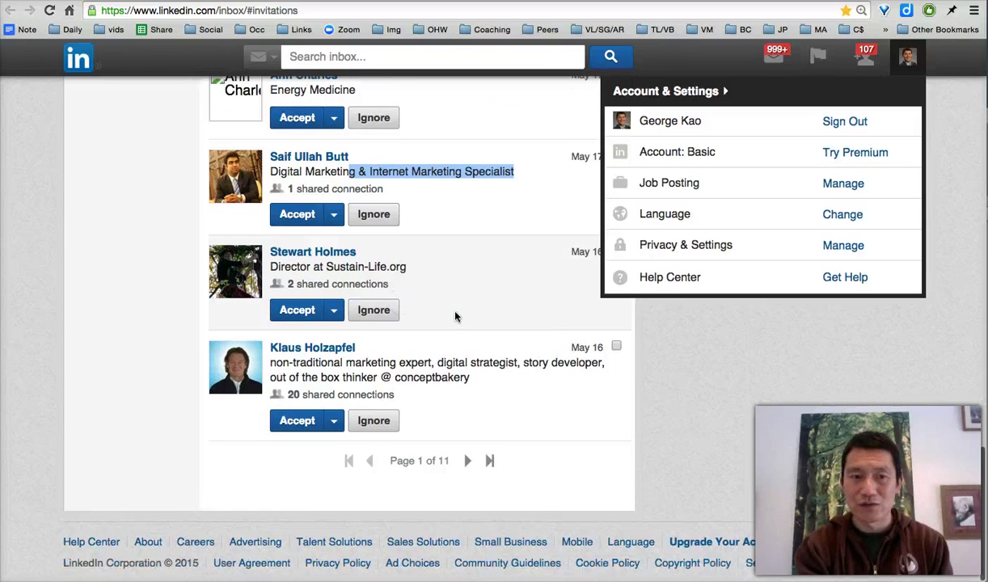
pyautogui.moveTo(323, 270); pyautogui.dragTo(397, 276)
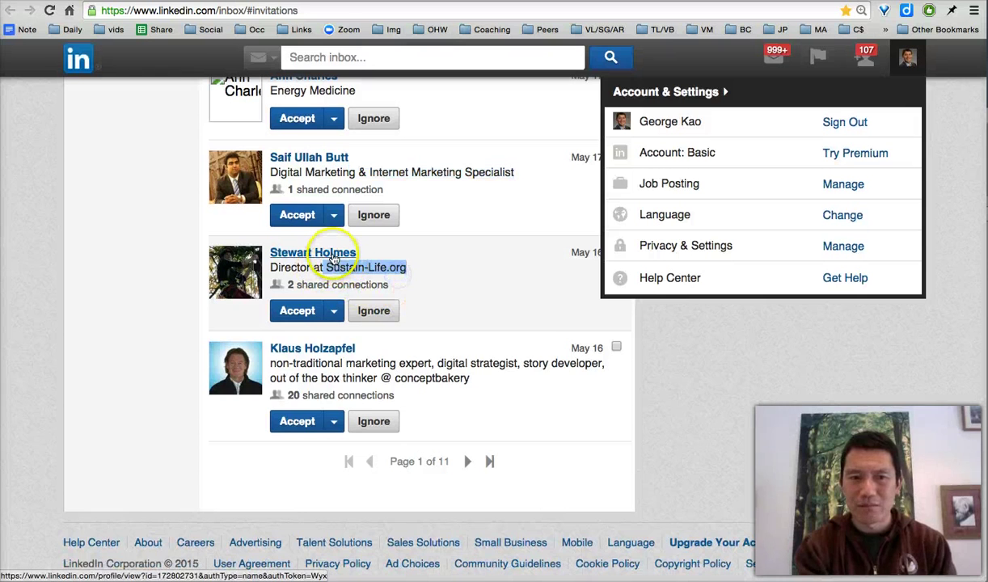
pyautogui.moveTo(334, 259)
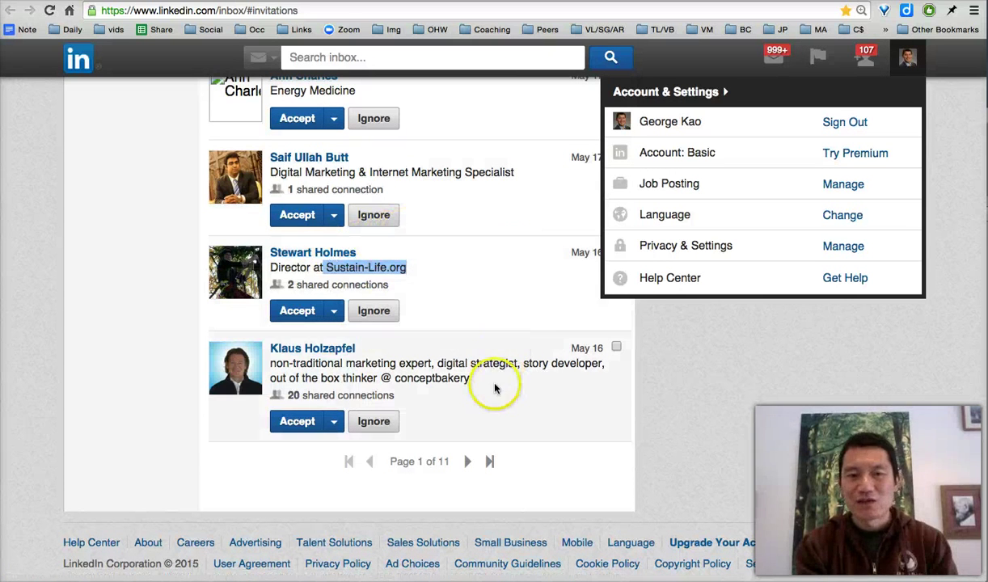
# Return to the start of the invitations list, looking over the accepted and ignored entries
pyautogui.scroll(10, 496, 391)
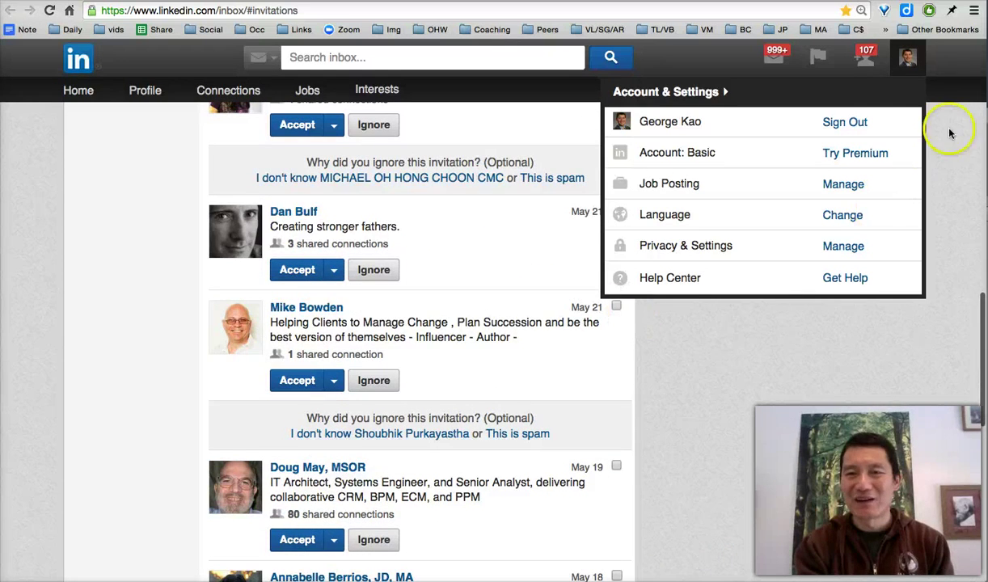
pyautogui.scroll(-5, 701, 412)
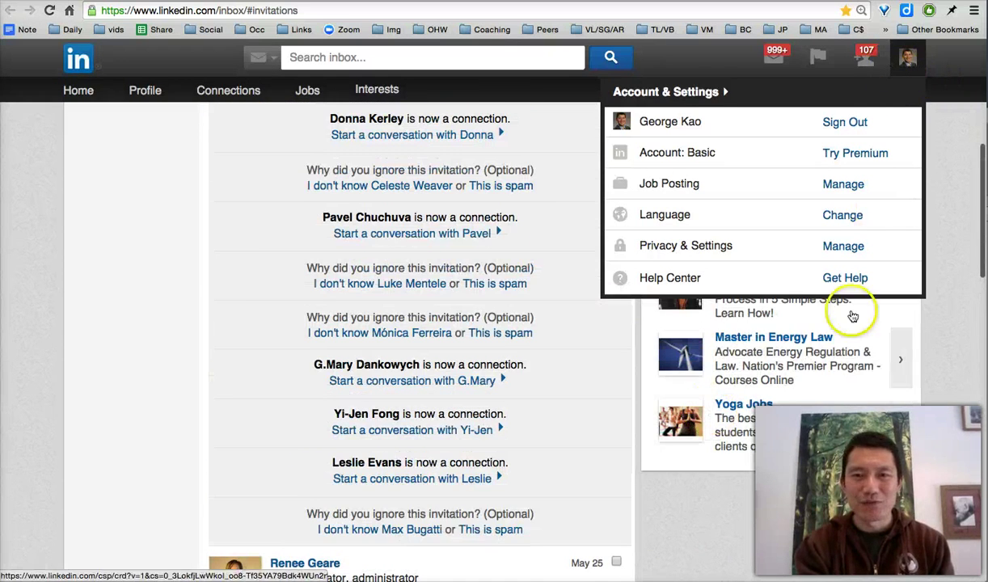
pyautogui.scroll(5, 233, 282)
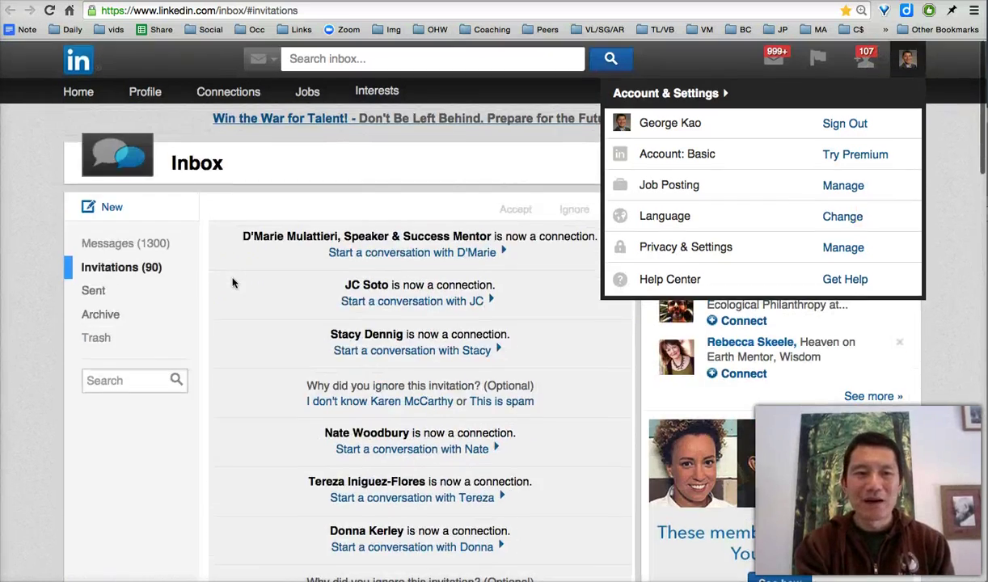